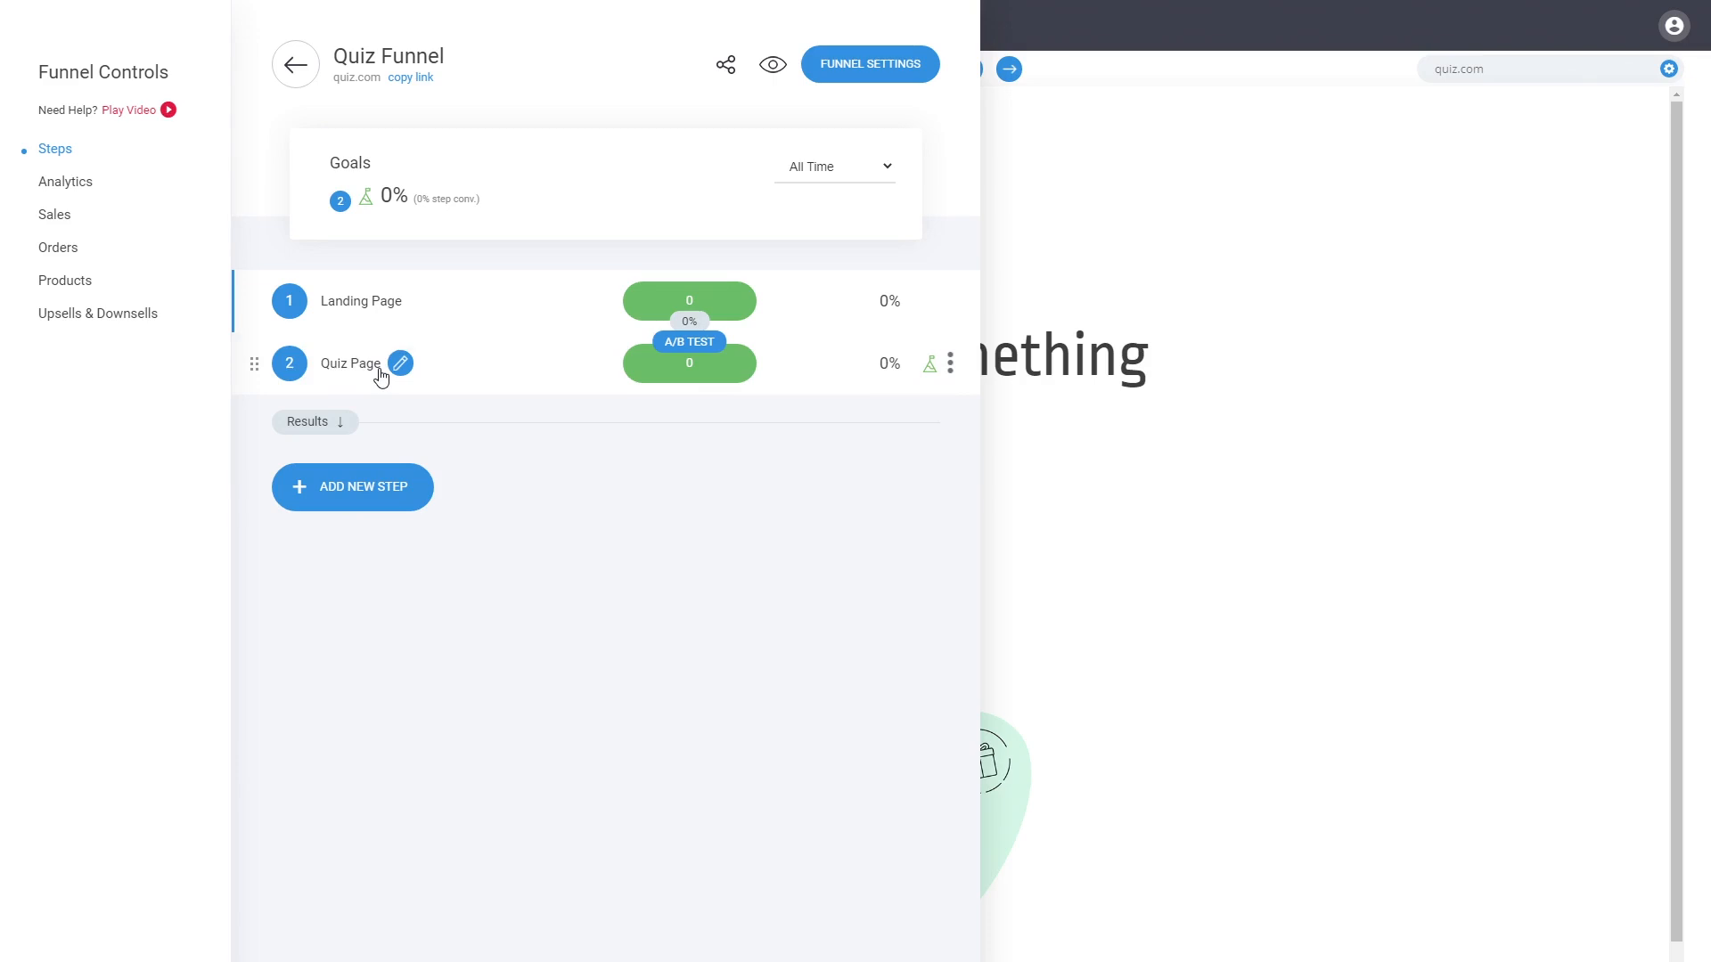
Step: Check the funnel's list of steps and move from the landing page to the Quiz Page in the builder
click(1080, 416)
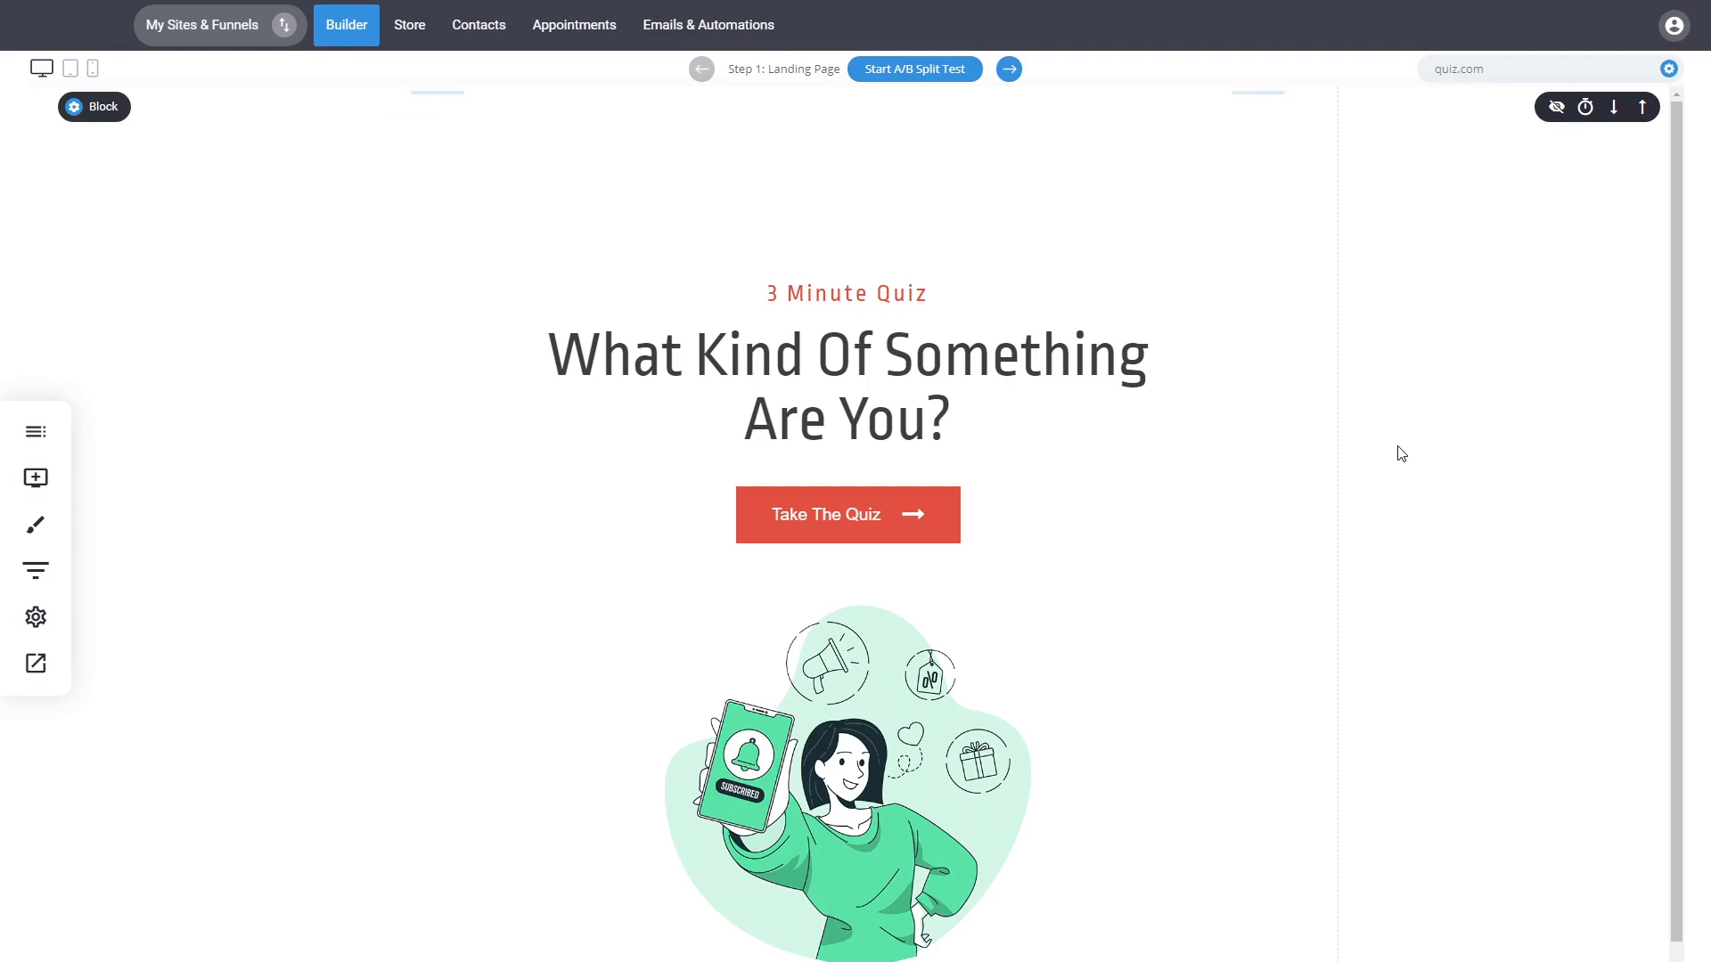
click(36, 570)
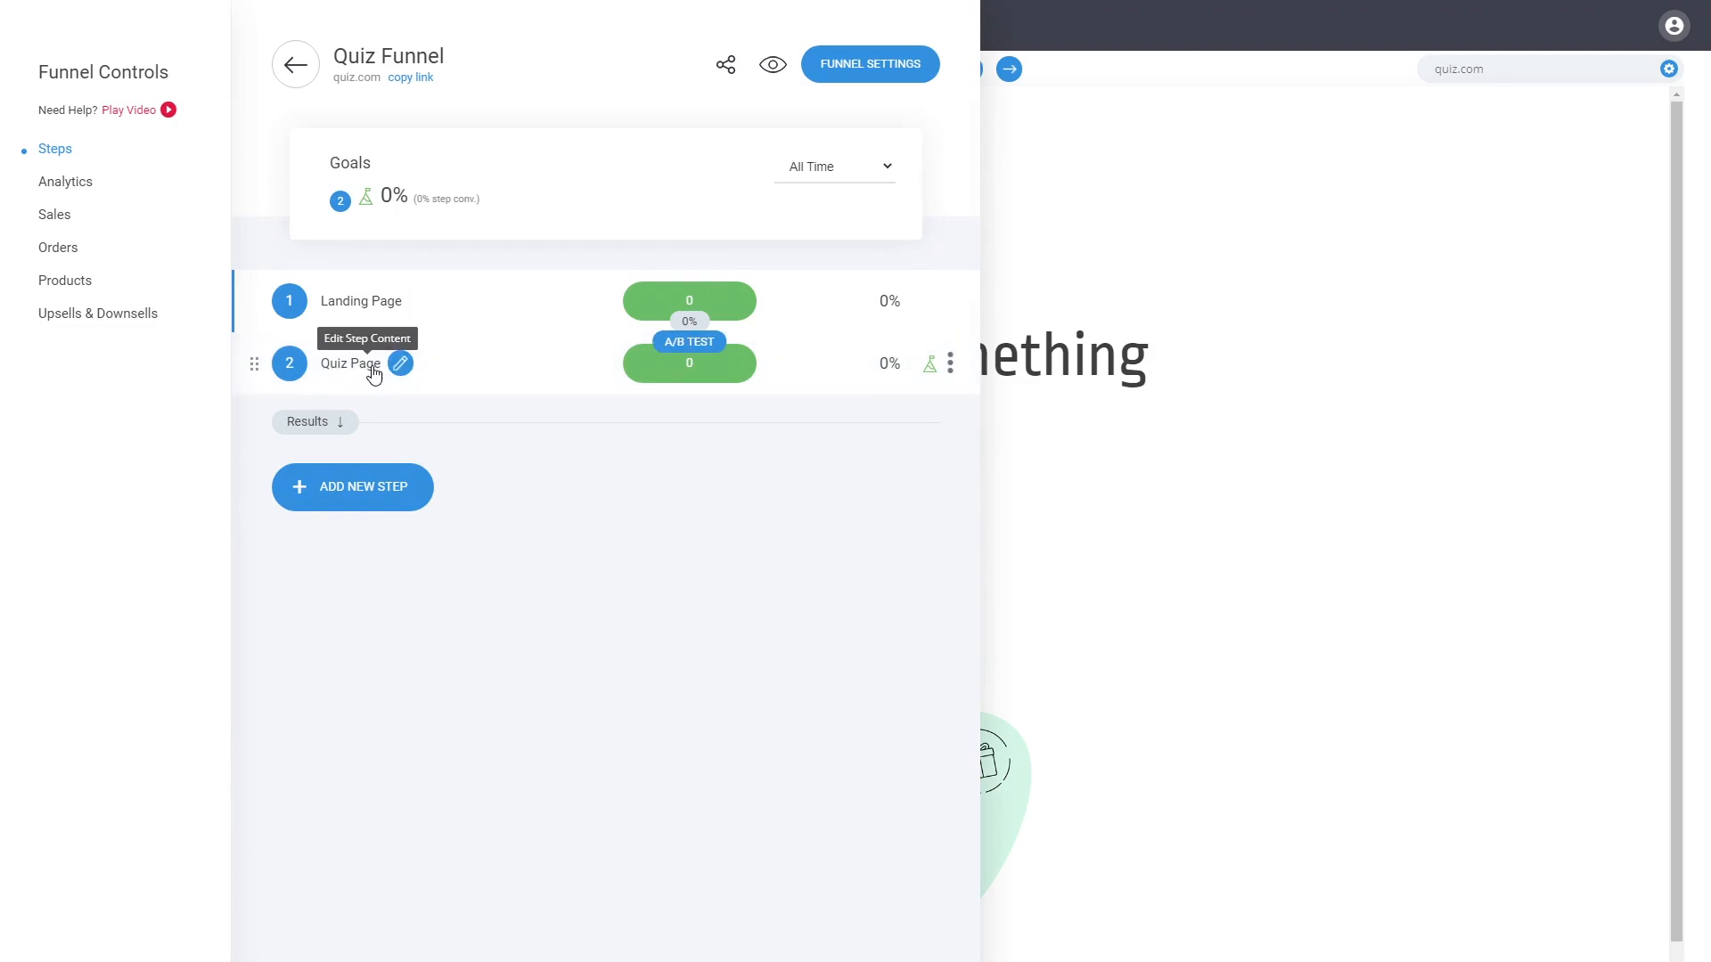
click(1173, 417)
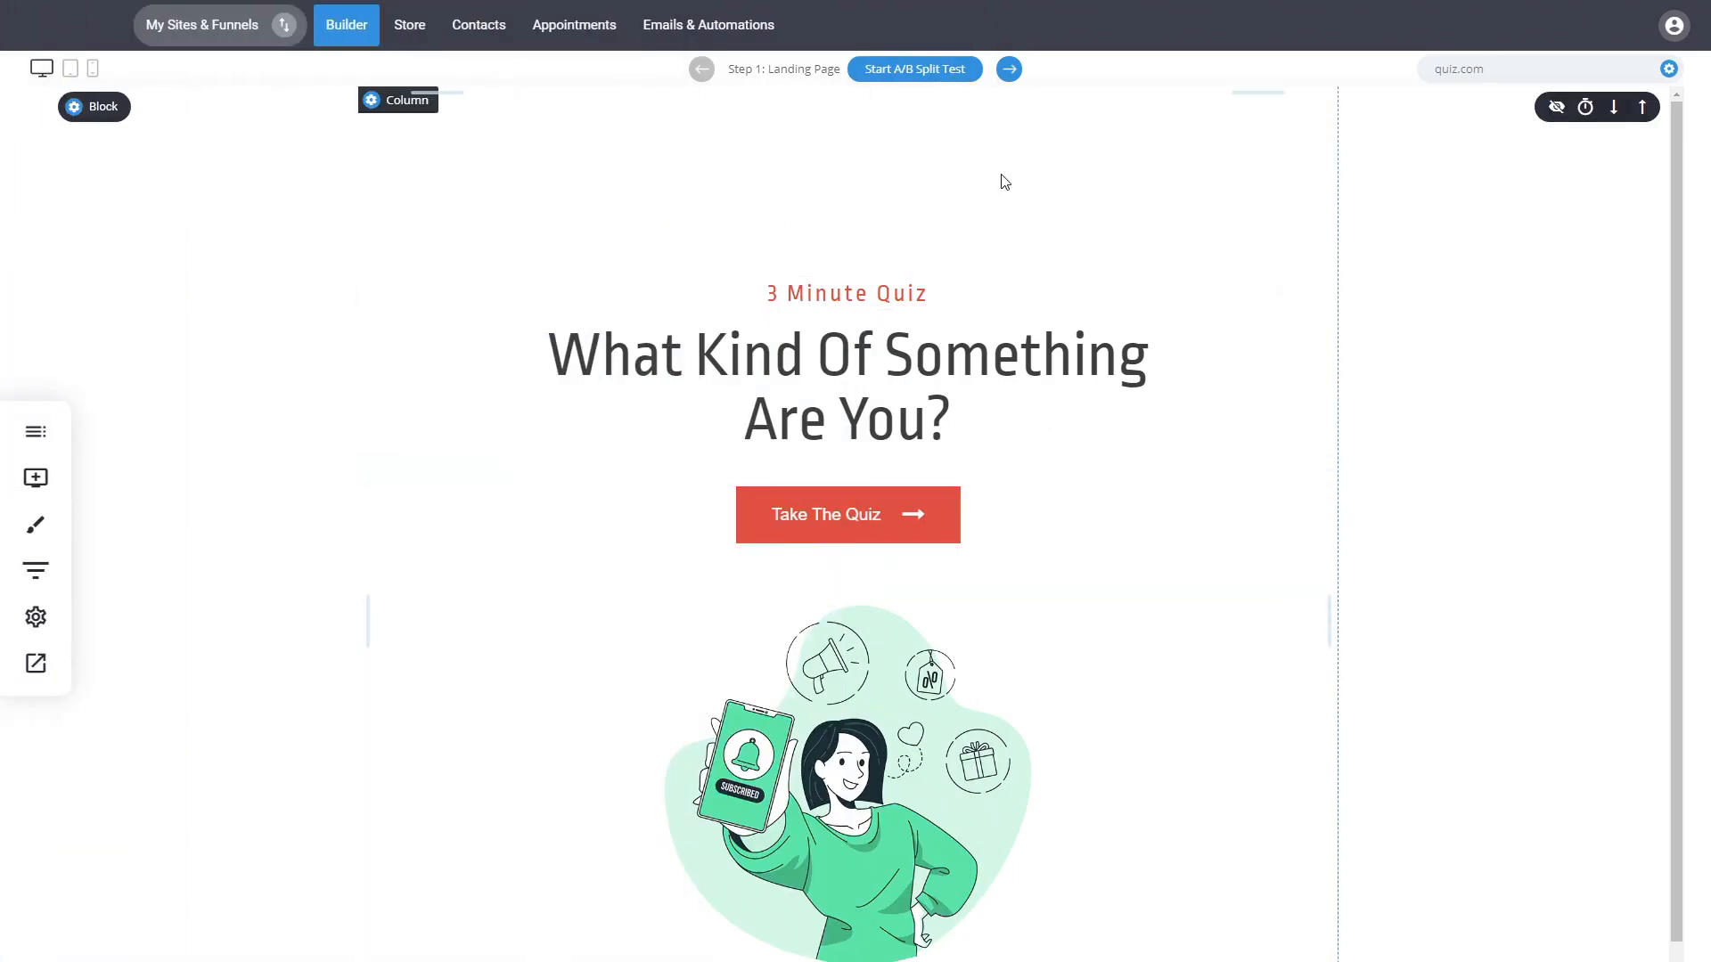
click(1010, 71)
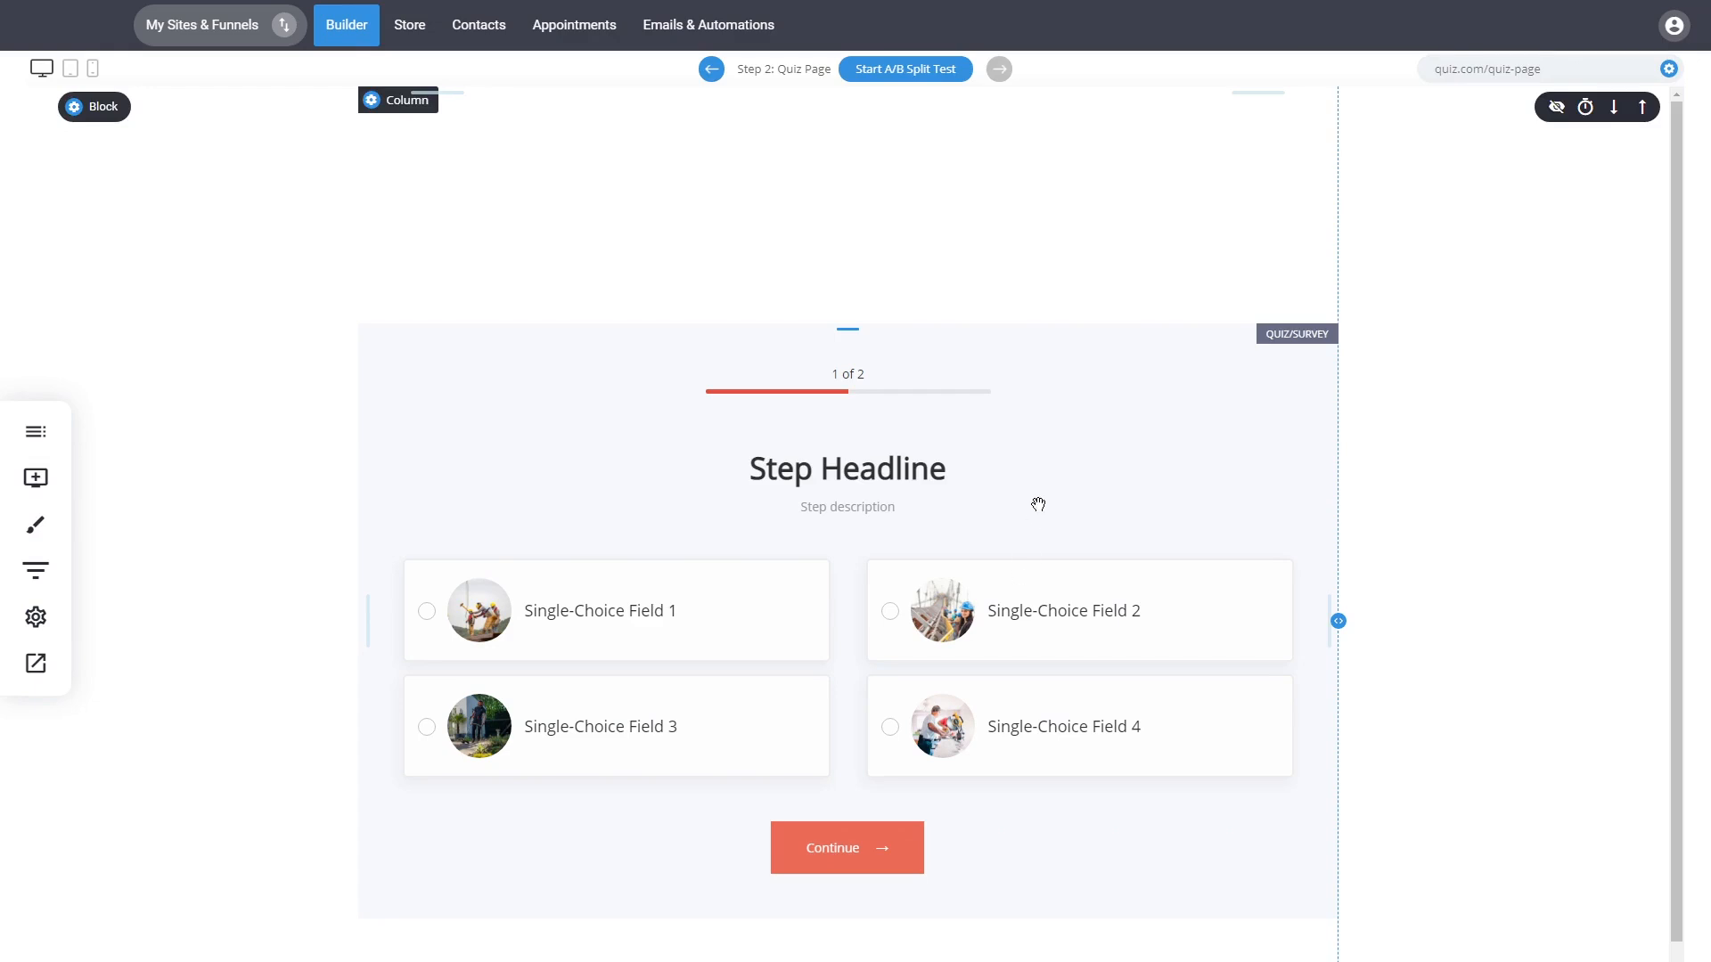
Step: Restyle the single-choice field in quiz step 1: stacked box layout, images fitted in a square, and no radio/checkbox icon
click(973, 472)
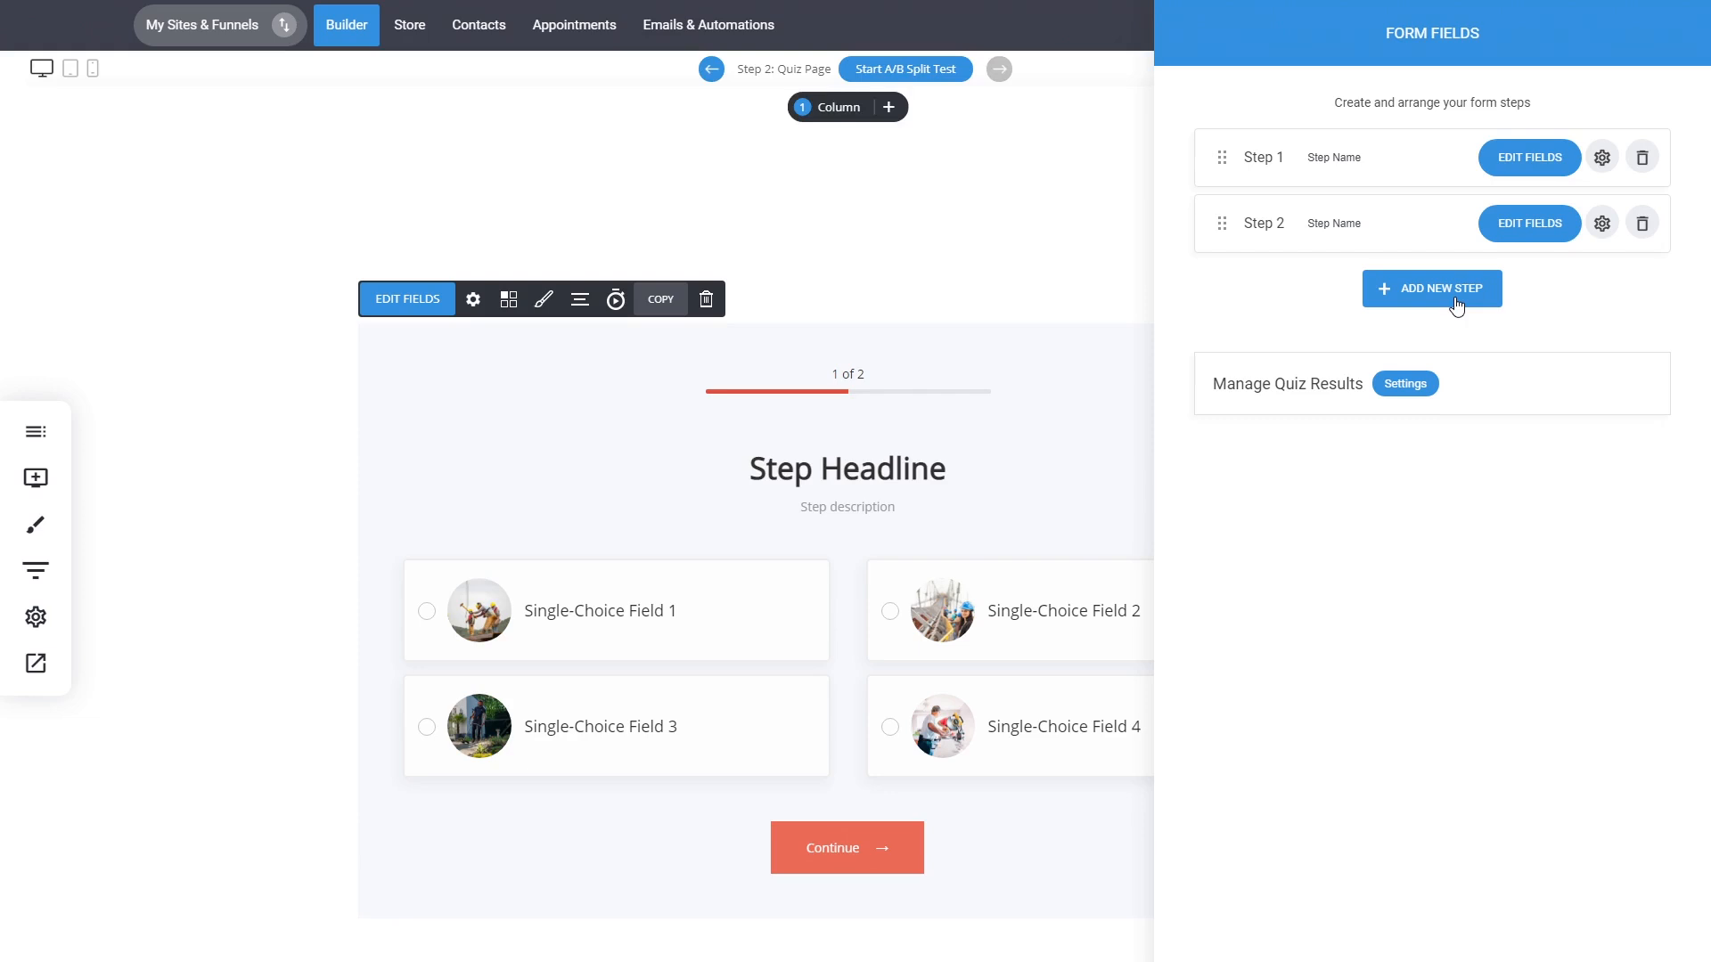
click(1522, 168)
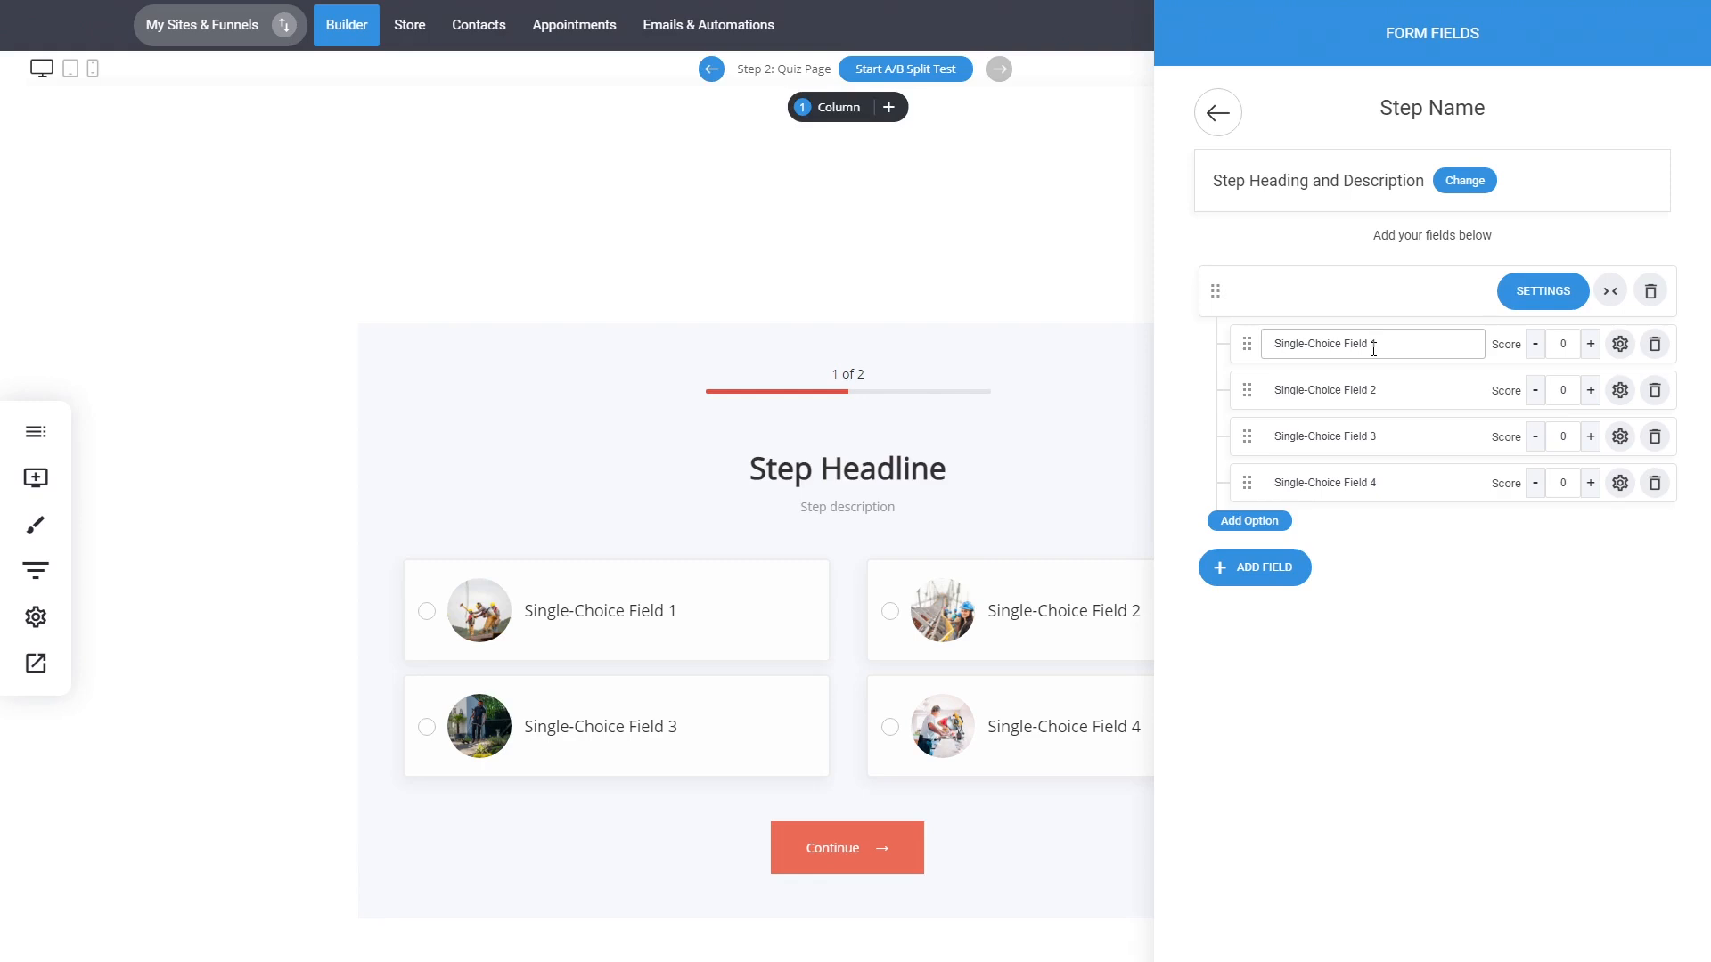
click(1521, 292)
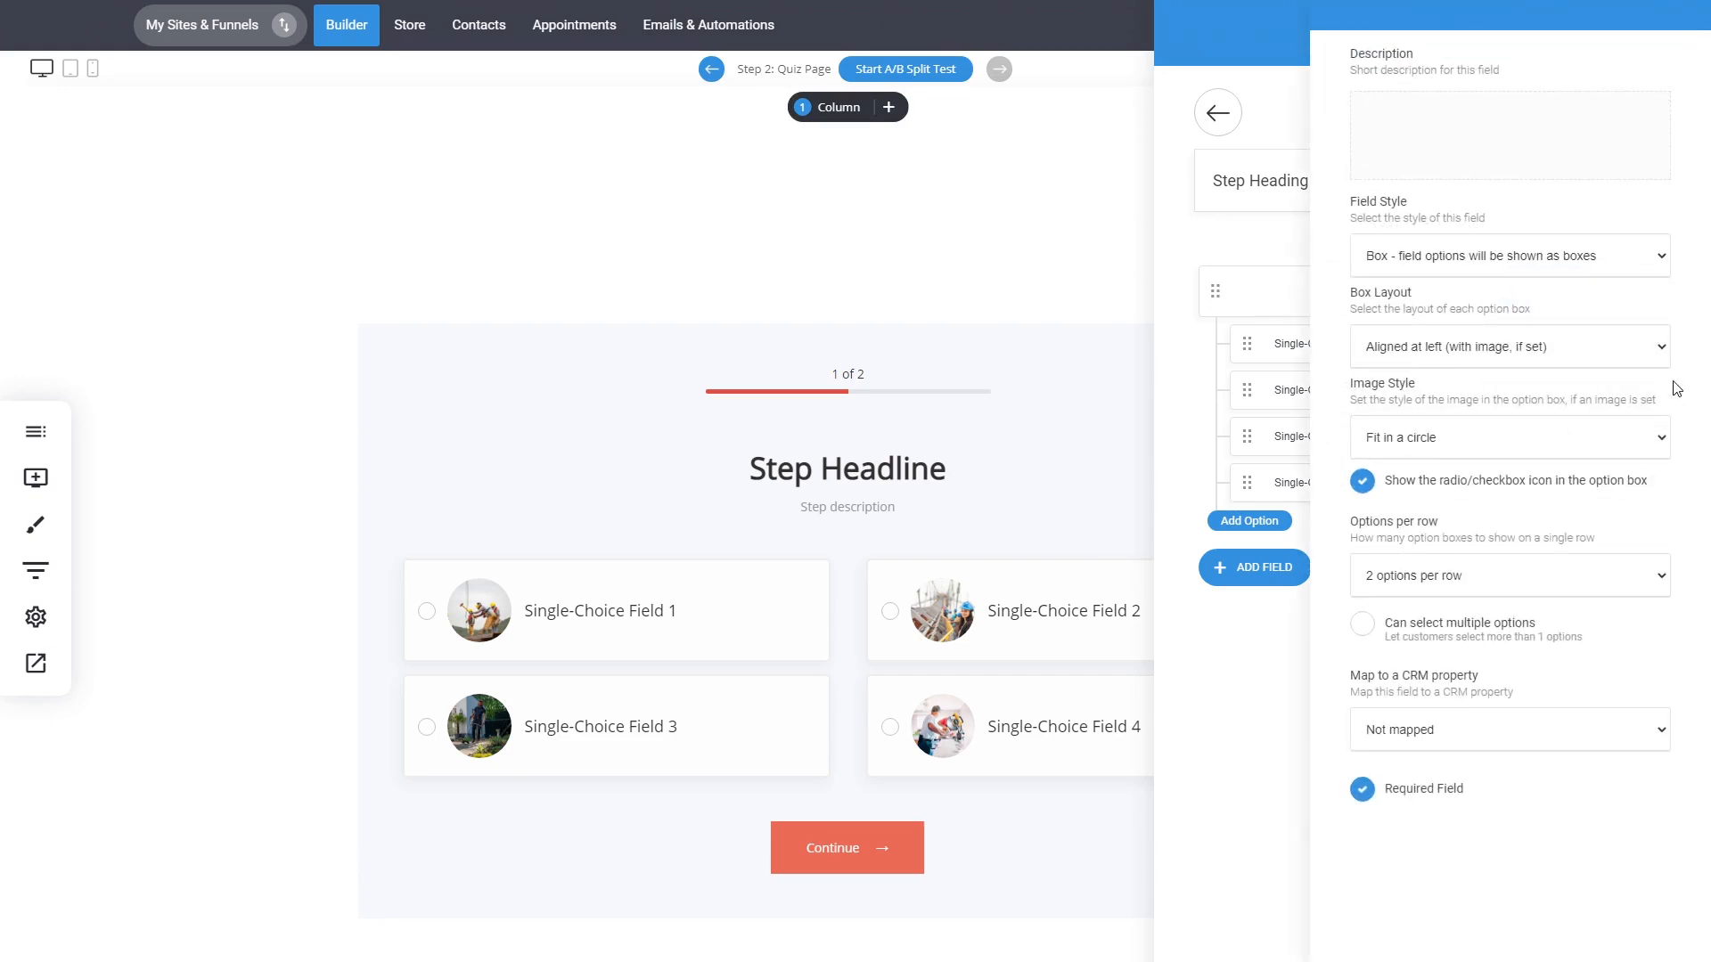
click(1519, 481)
click(1459, 484)
click(1458, 355)
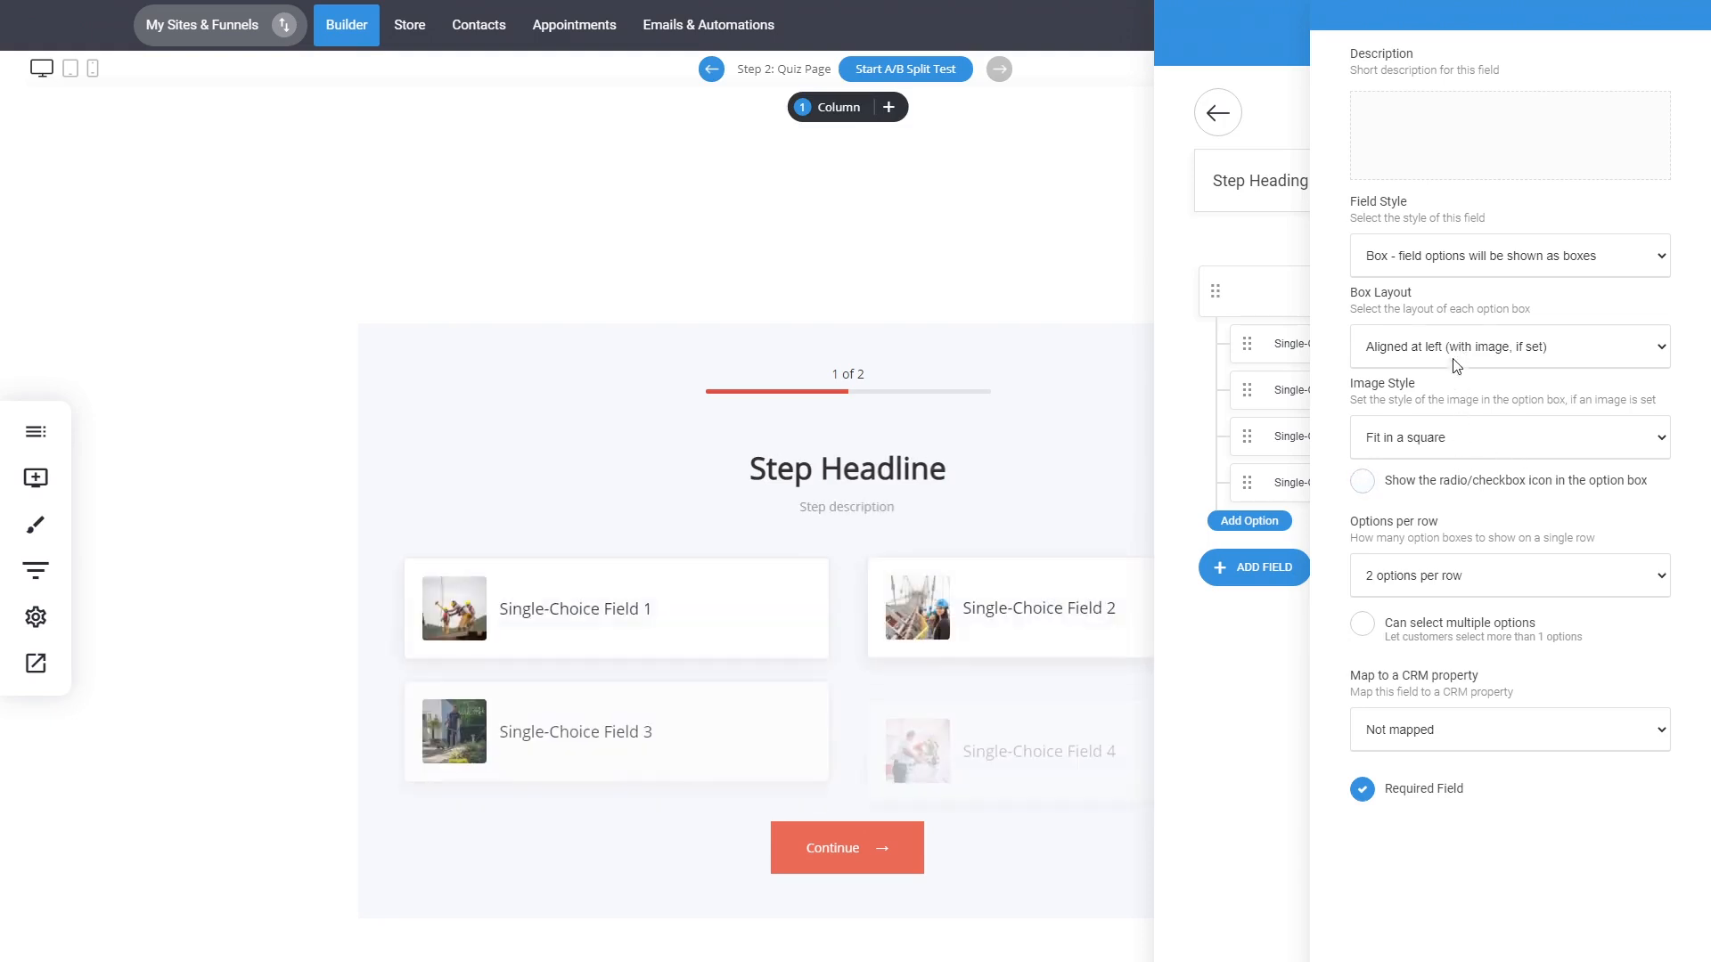
click(1429, 388)
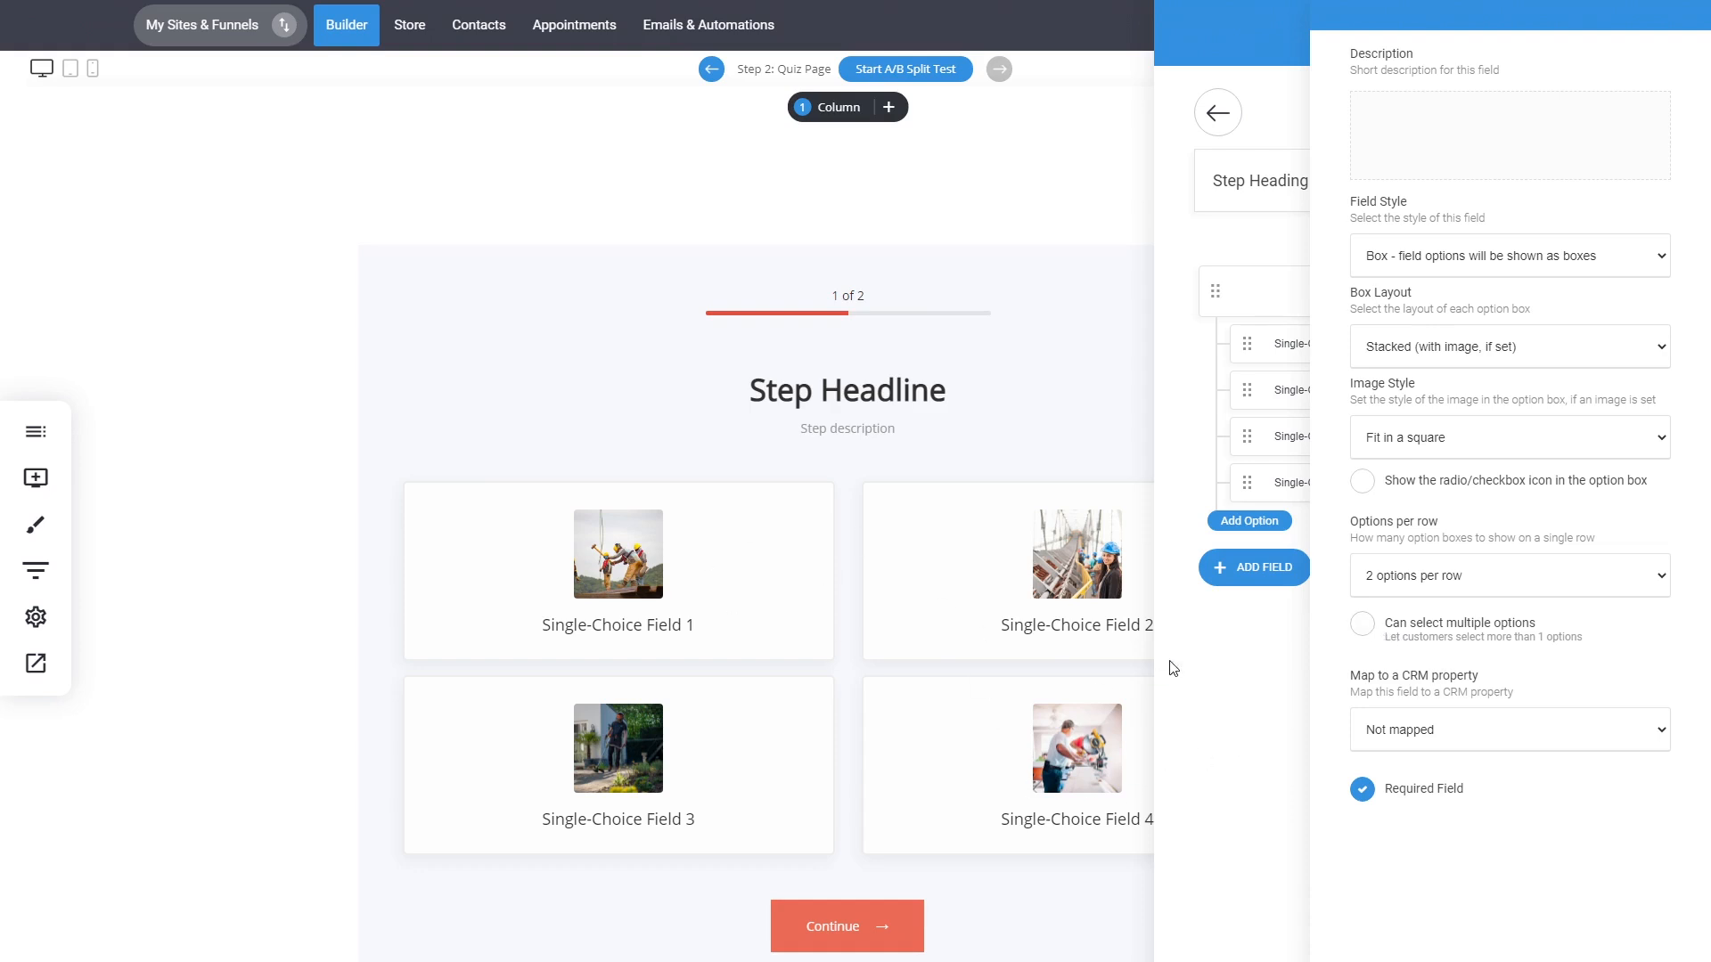
click(1230, 700)
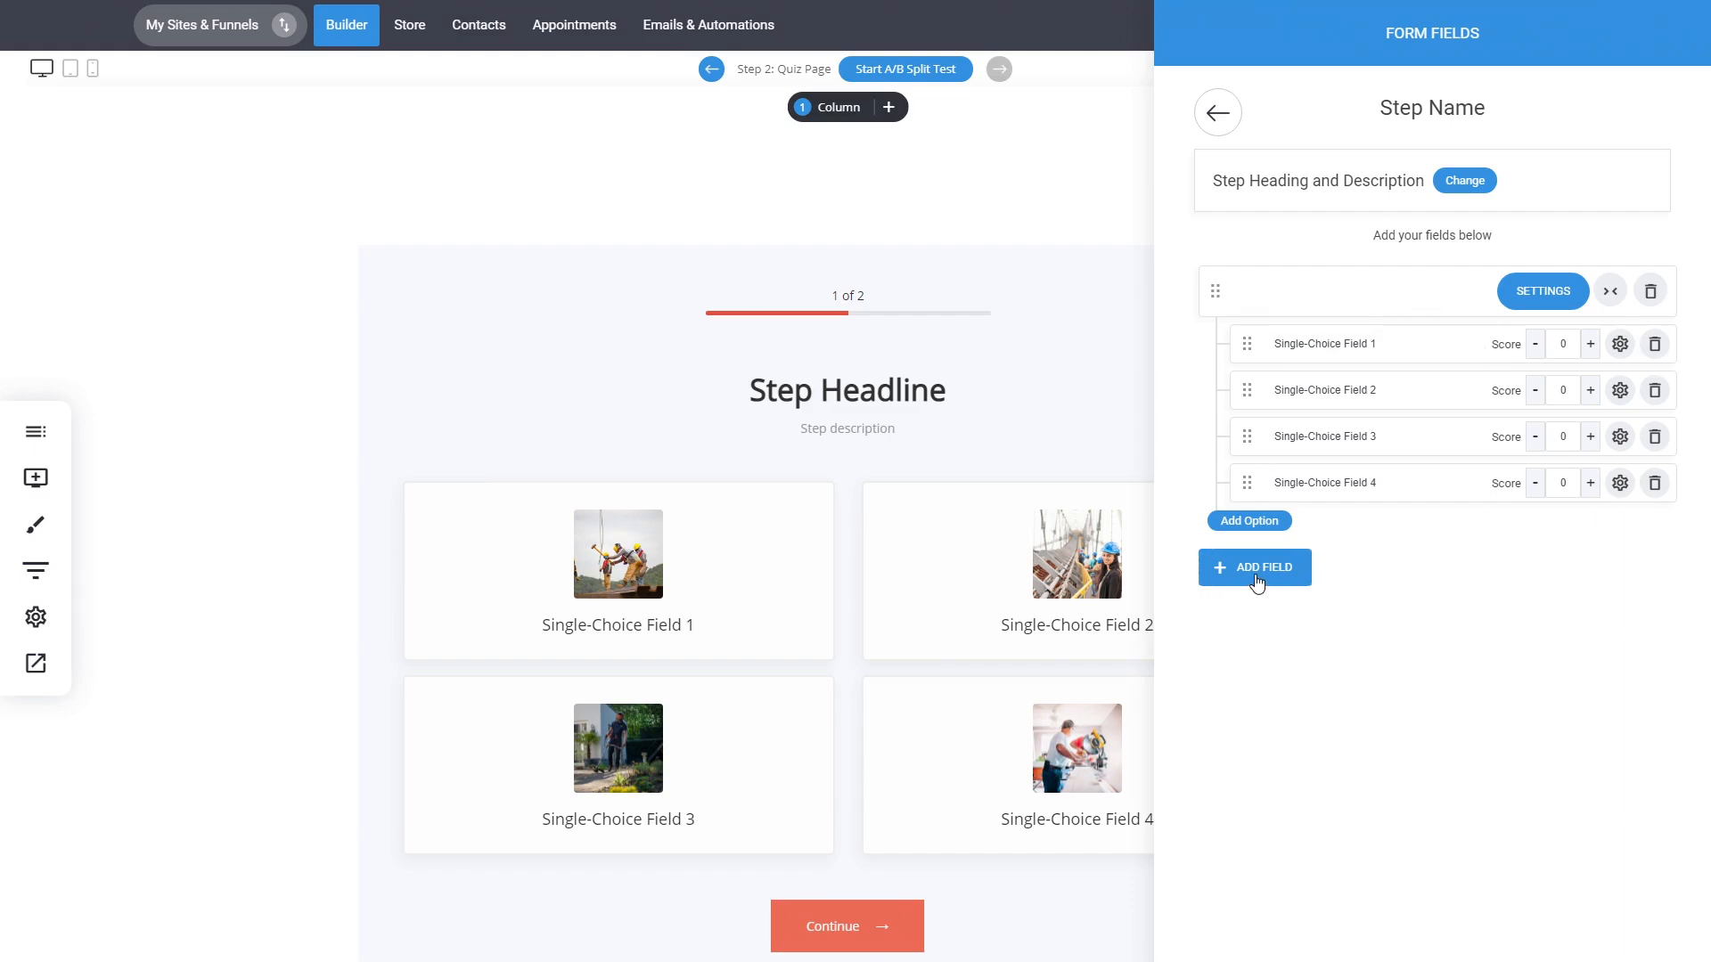
Step: Add a Rating / Score field to quiz step 1, check its settings, and move it above the single-choice field
click(1256, 580)
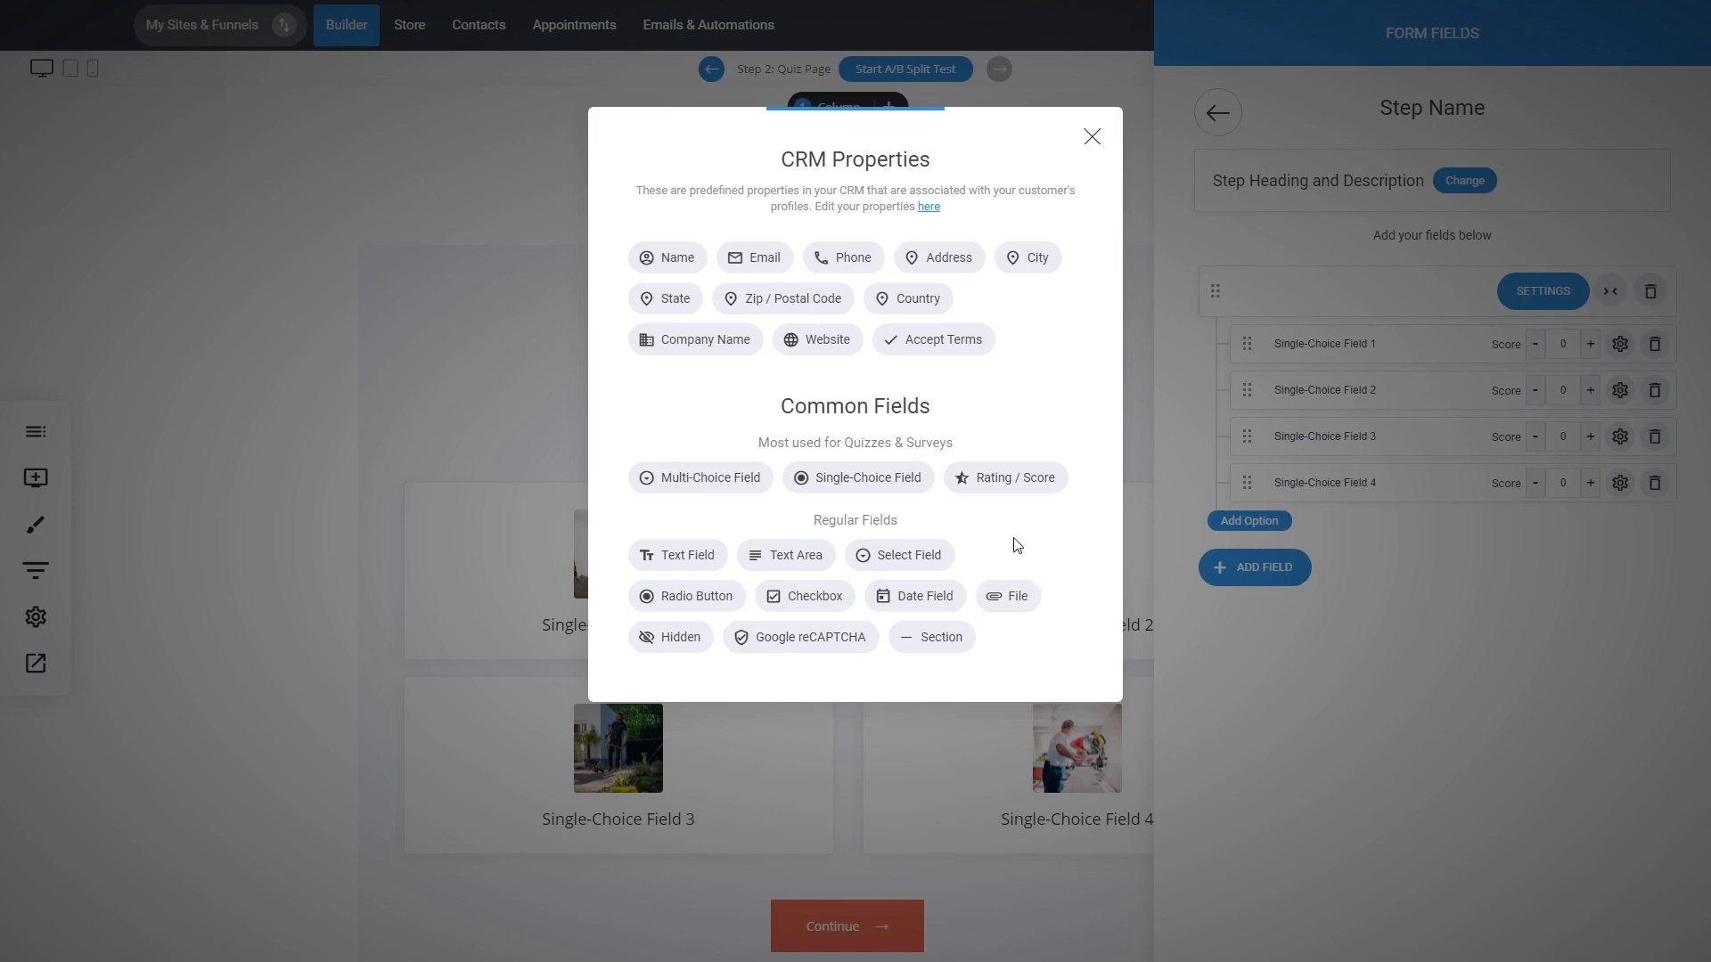
click(1013, 482)
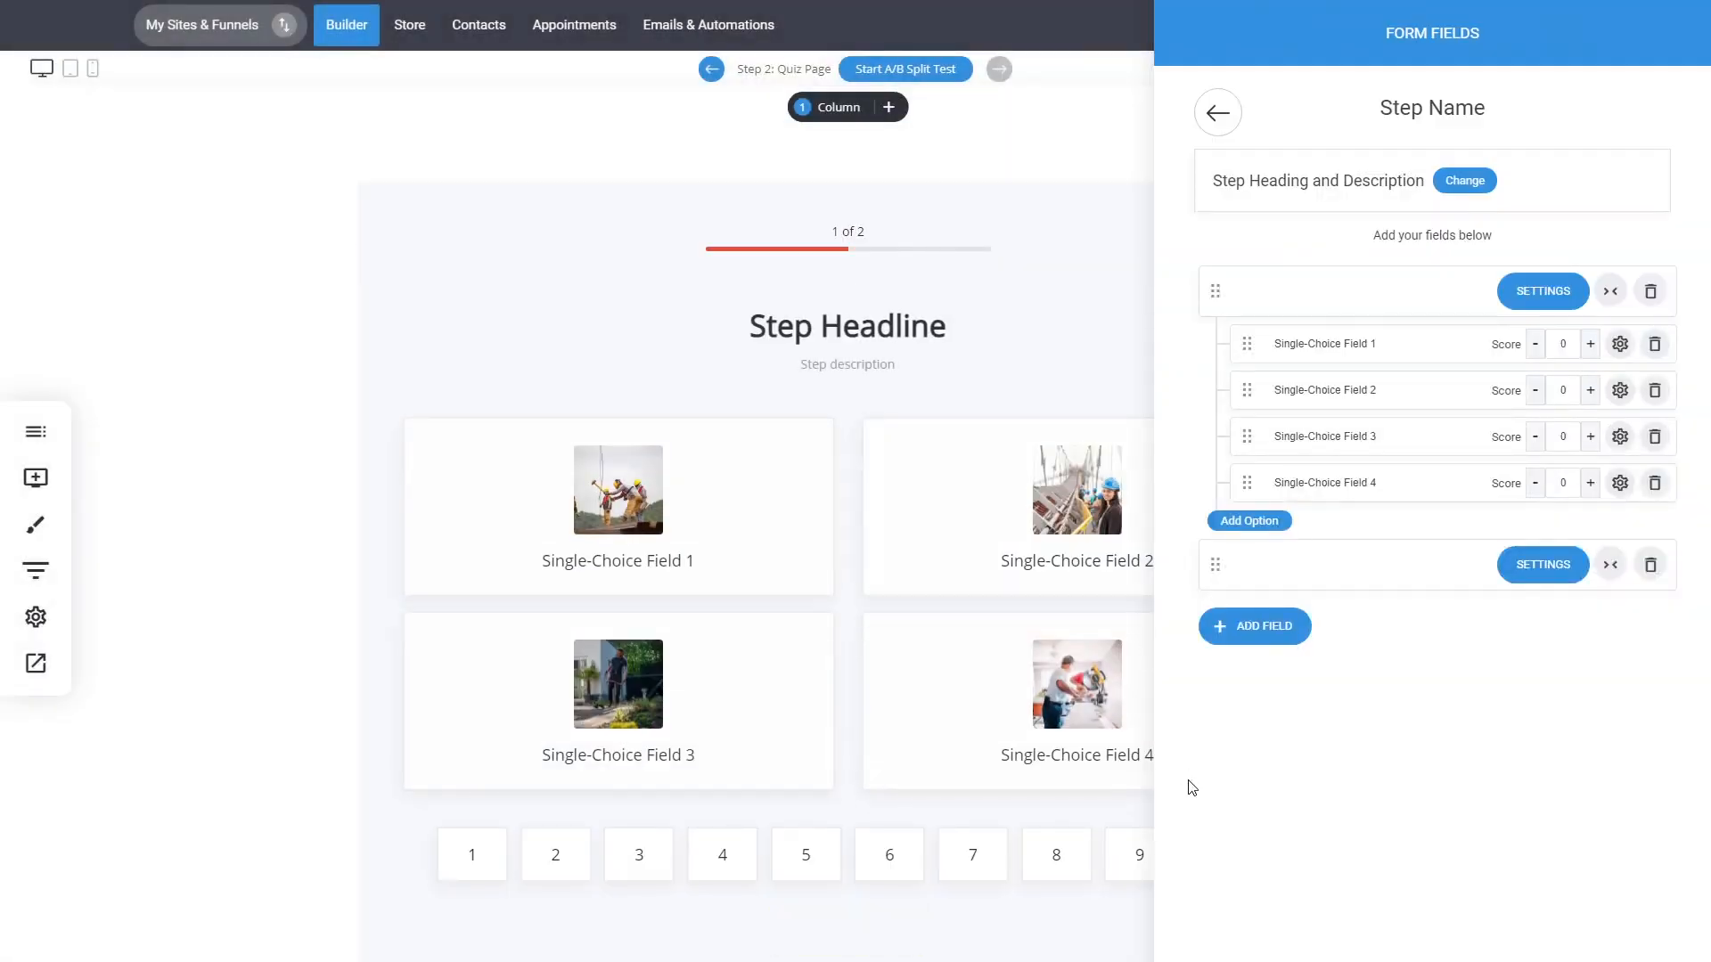
click(1542, 565)
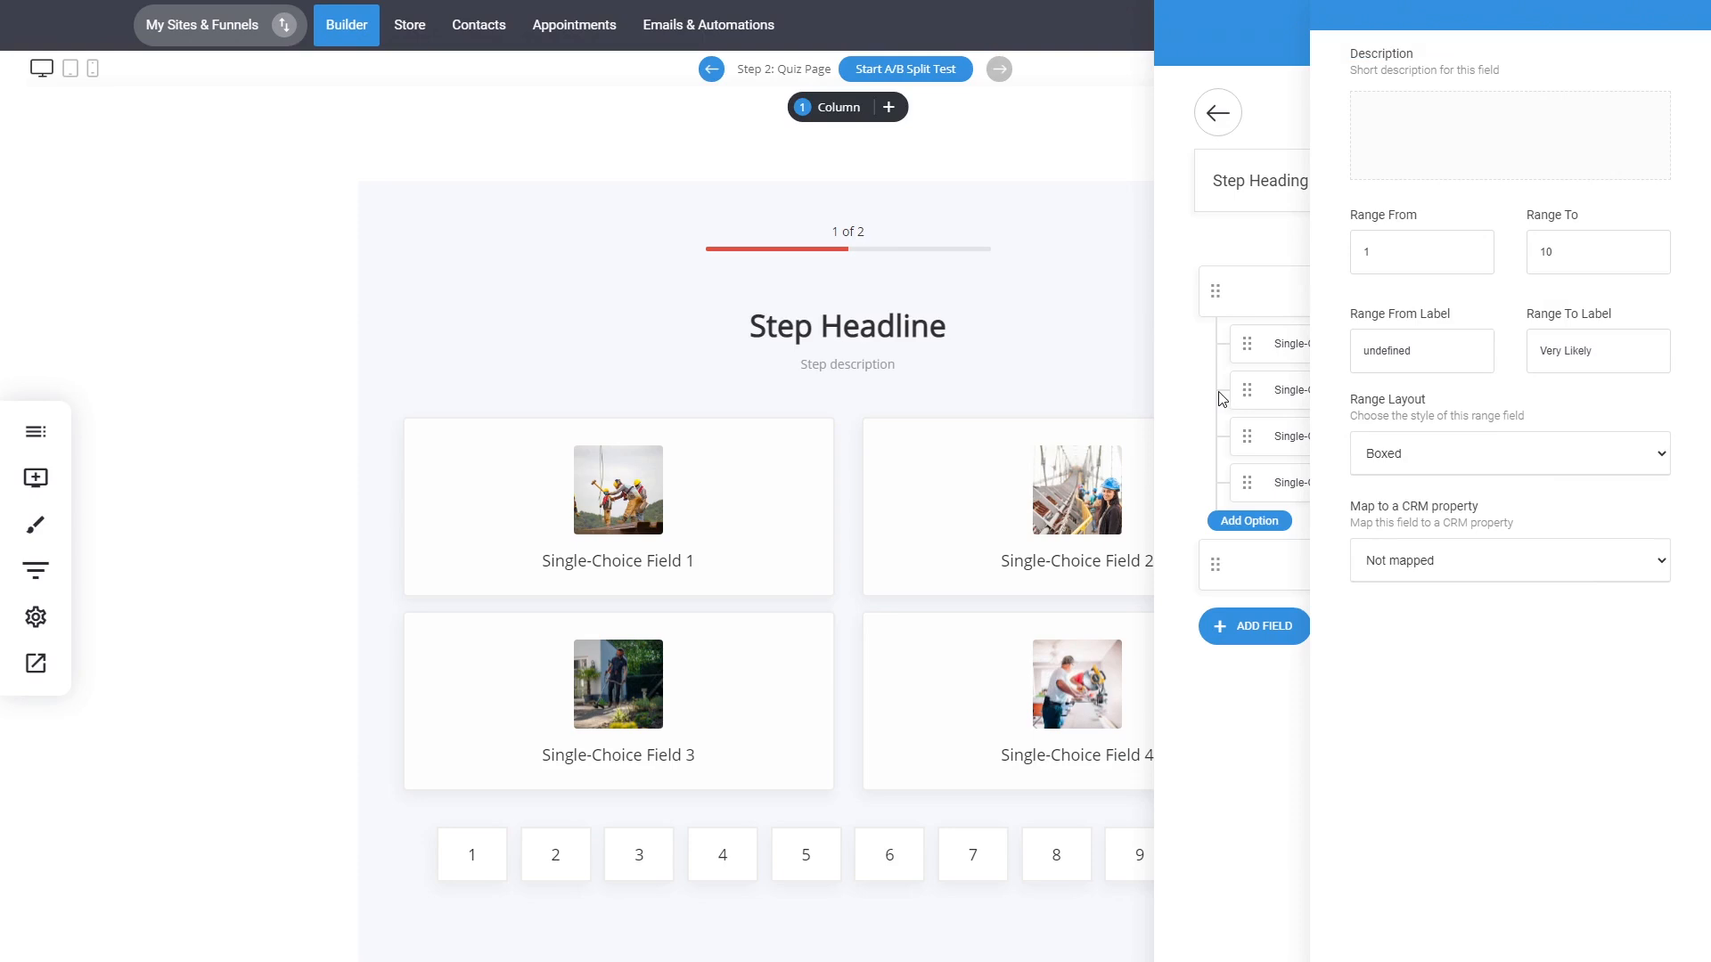
click(1224, 732)
drag(1217, 569, 1226, 309)
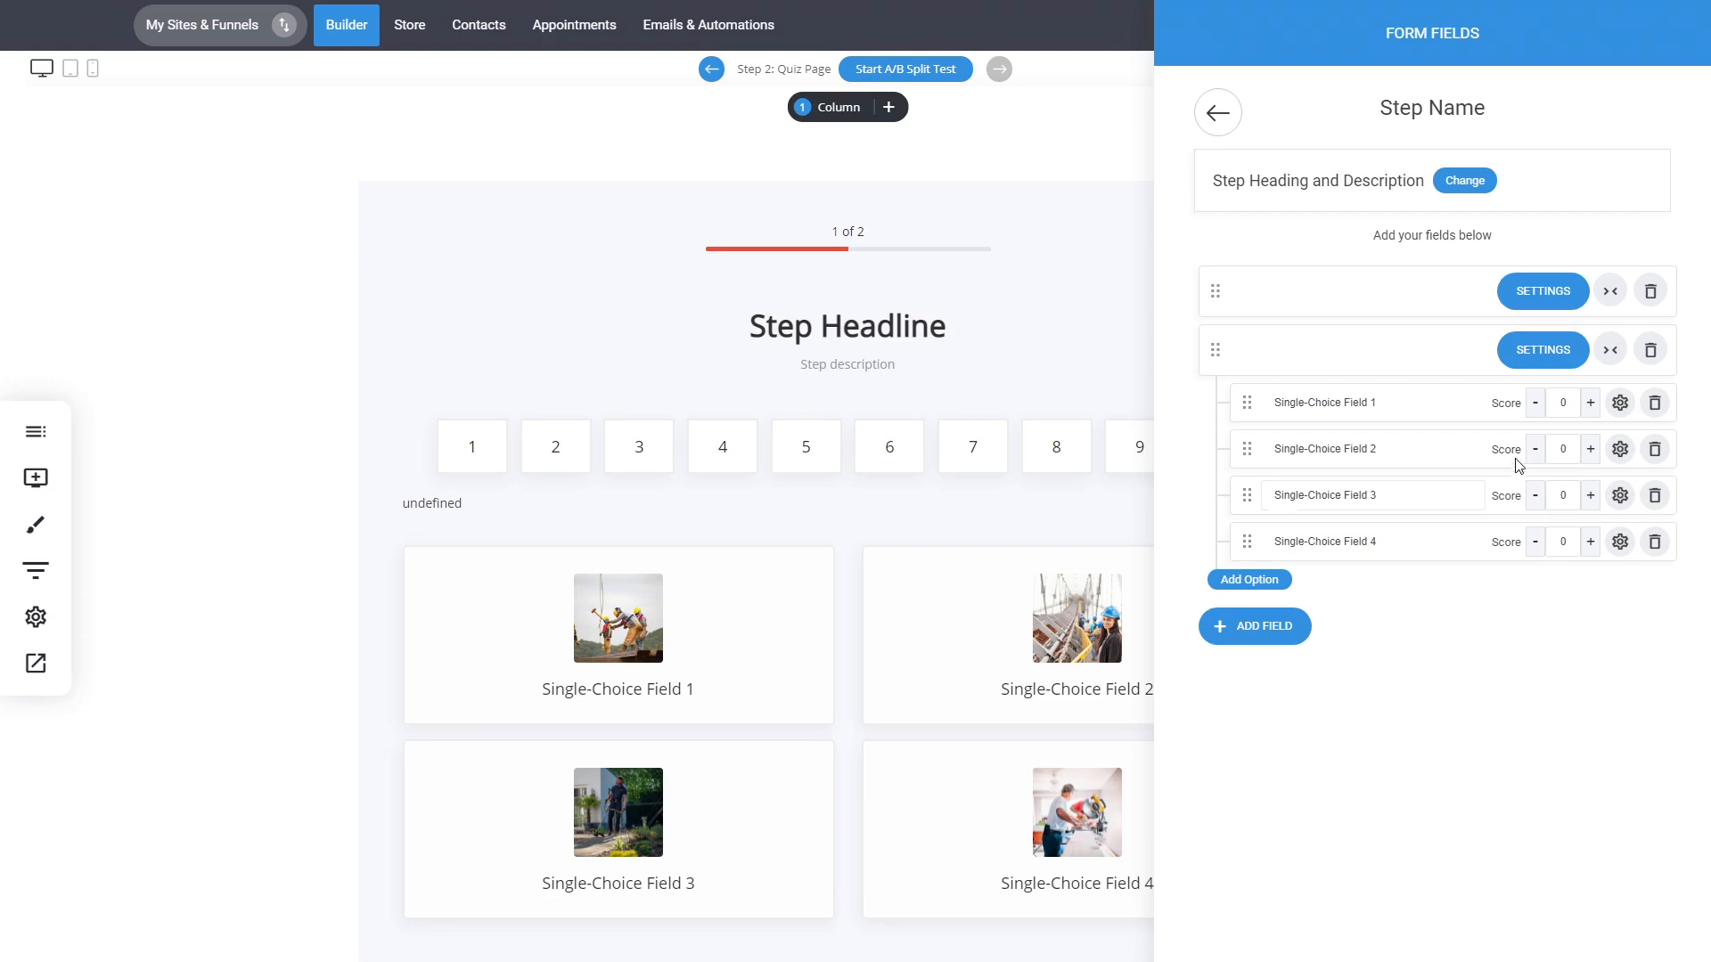
Step: Set the score of the Single-Choice Field 2 option to 3
click(1589, 449)
click(1588, 449)
click(1588, 450)
Step: Make the Single-Choice Field 2 option skip to the end and enable adding a tag when it is selected
click(1619, 450)
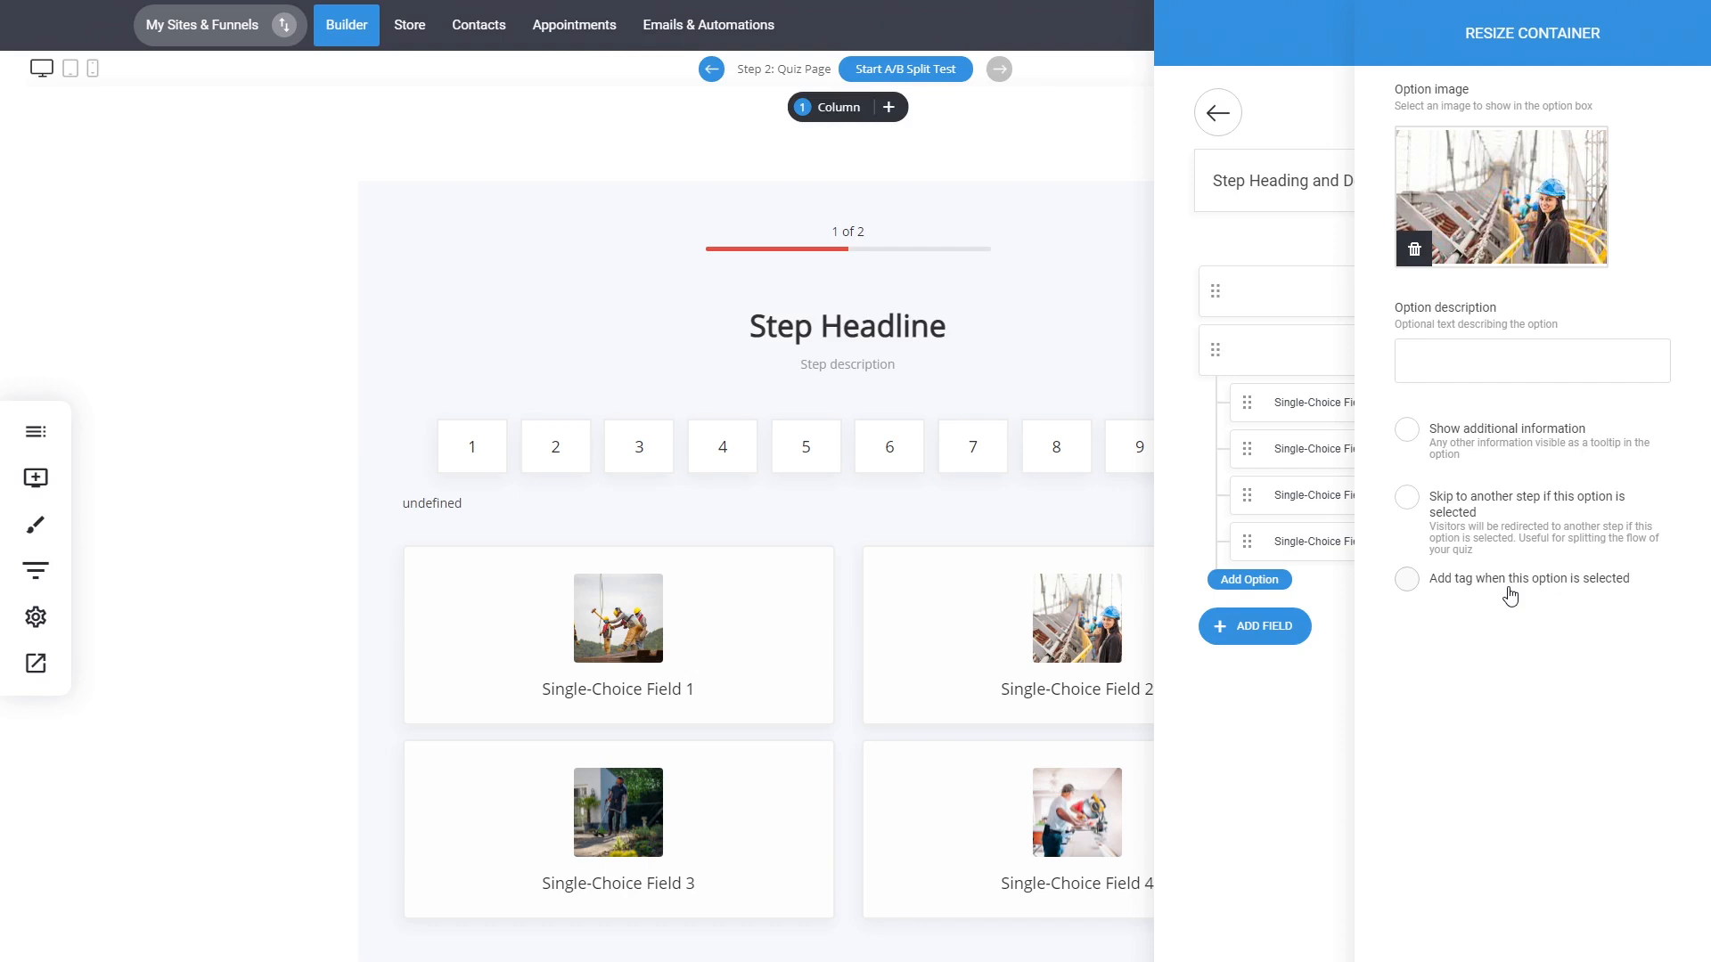
click(1510, 591)
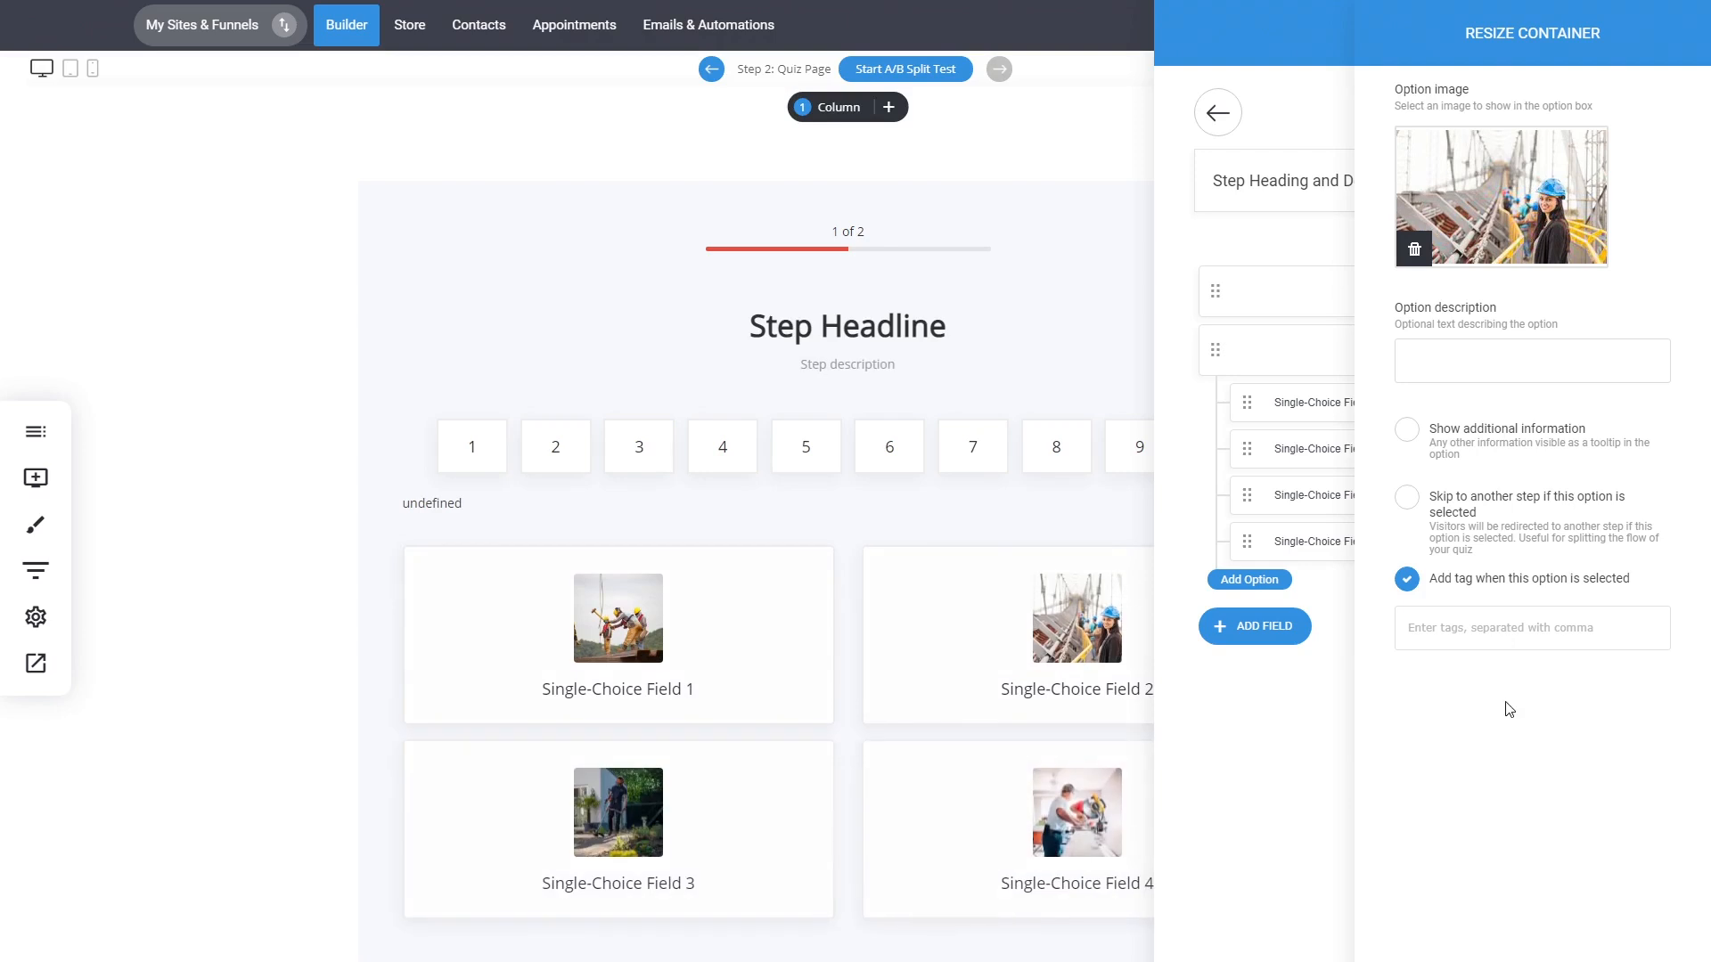
click(1477, 522)
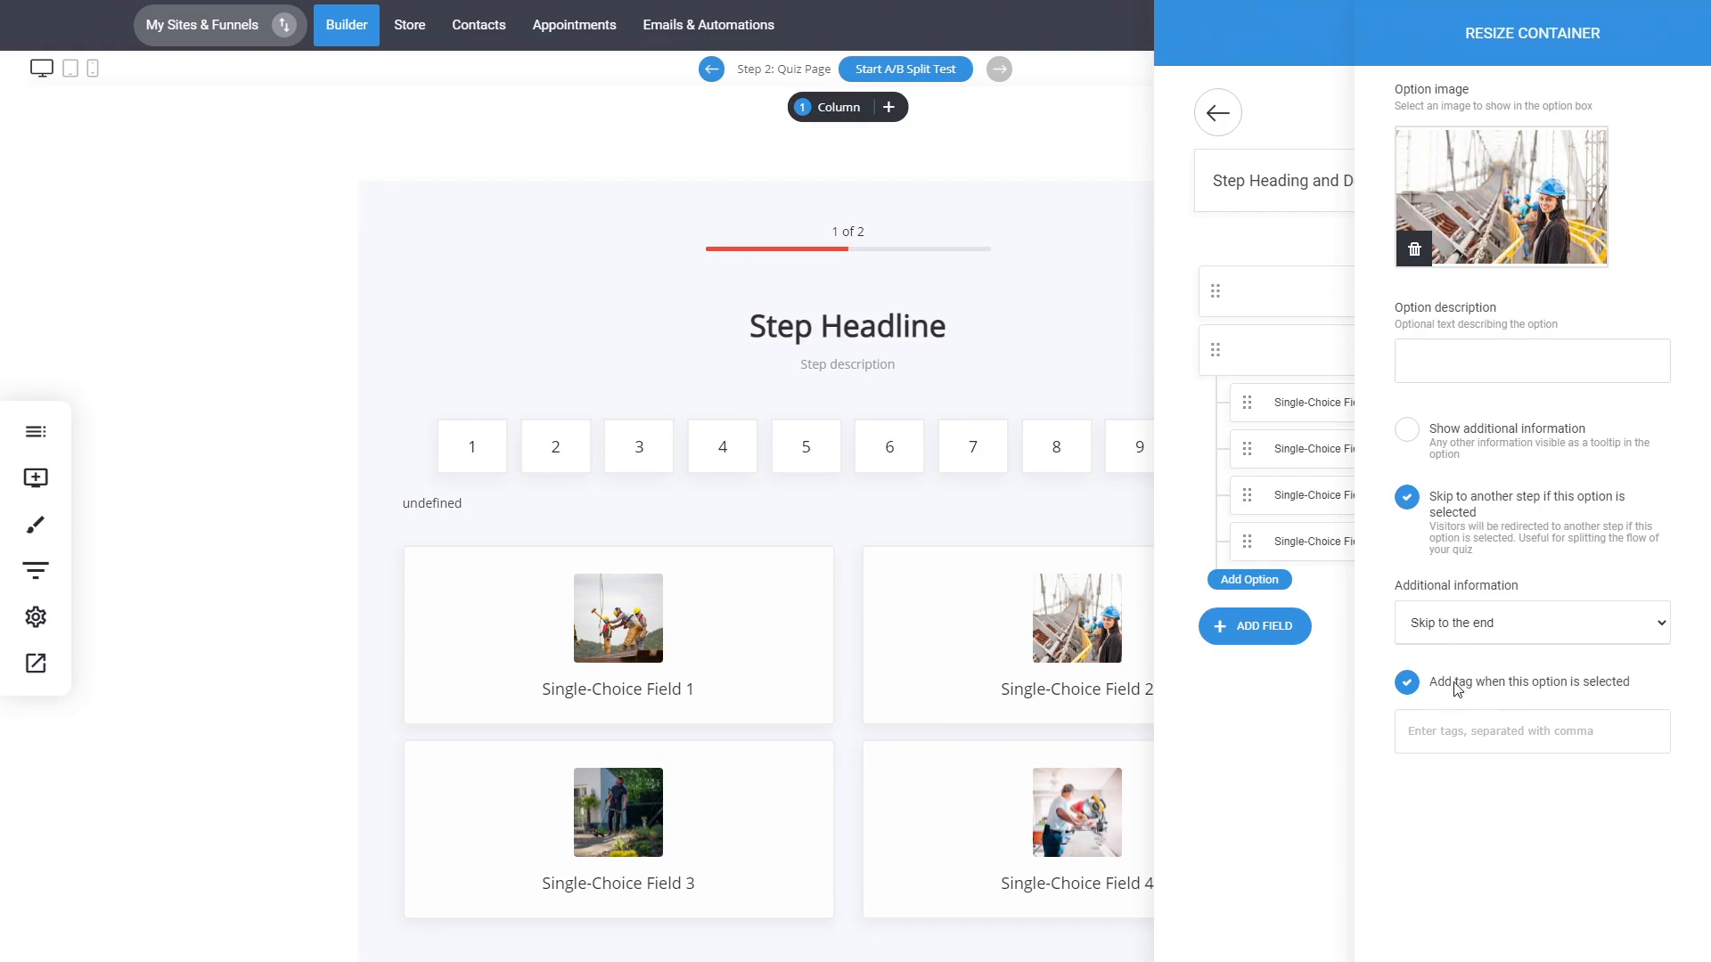
click(1258, 800)
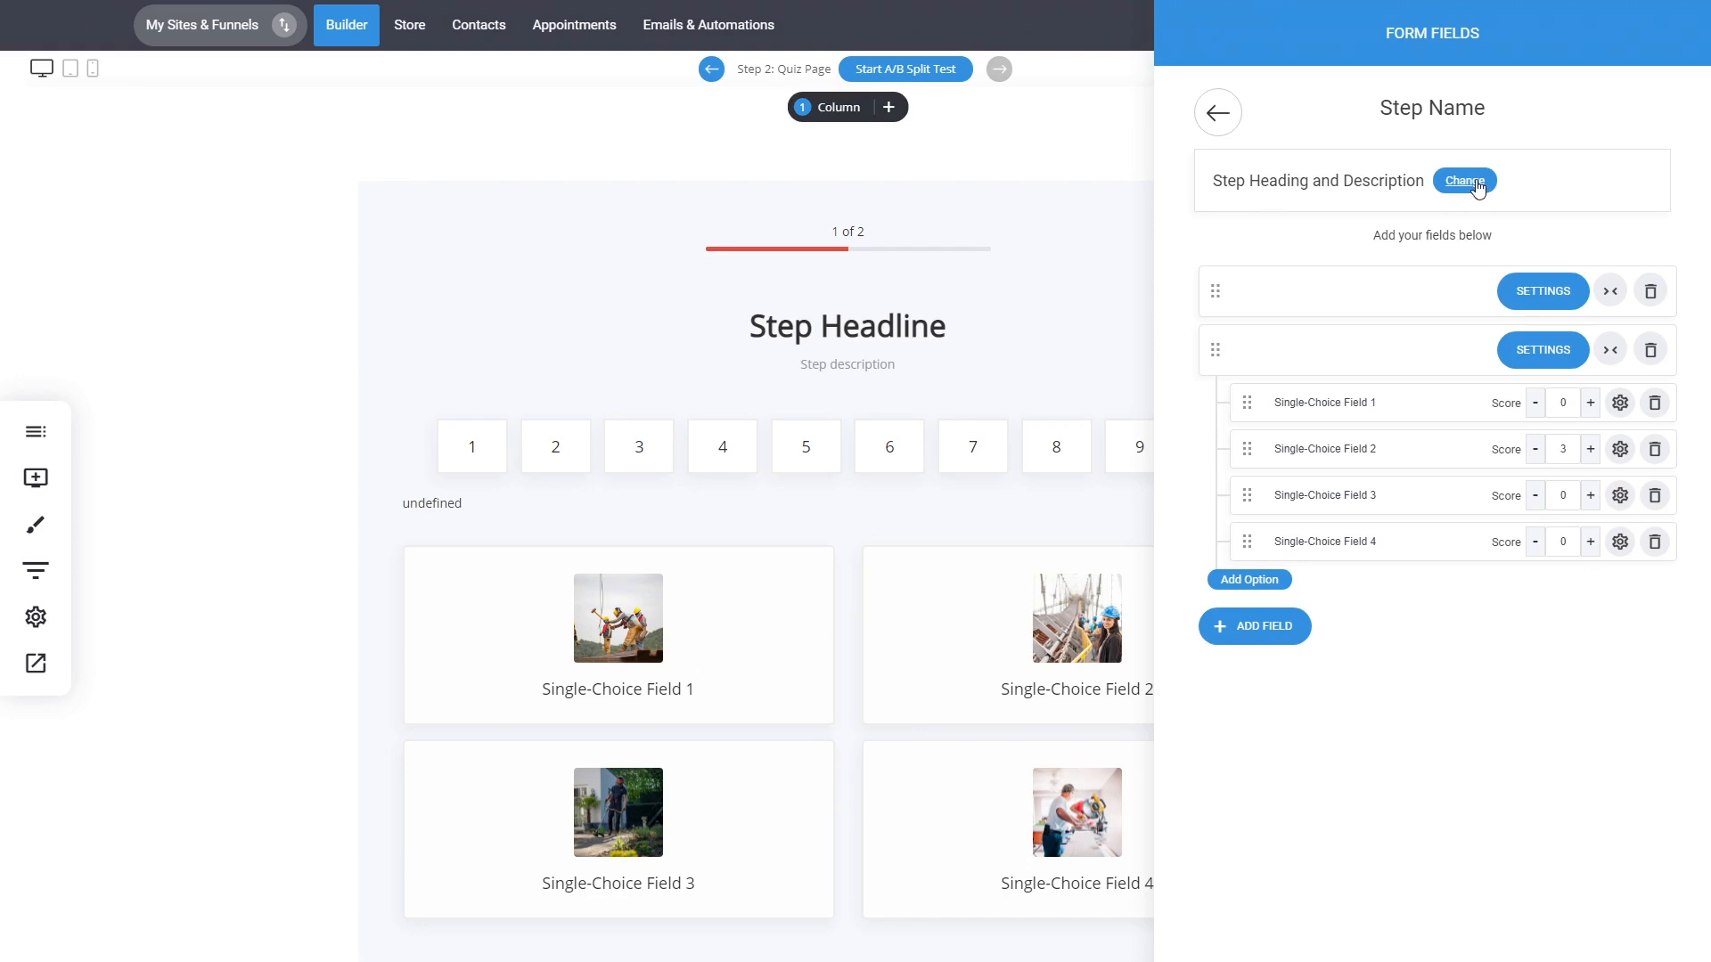
Step: Change the heading of quiz step 1 to "Step Headline Step Headline" by duplicating its text
click(1476, 184)
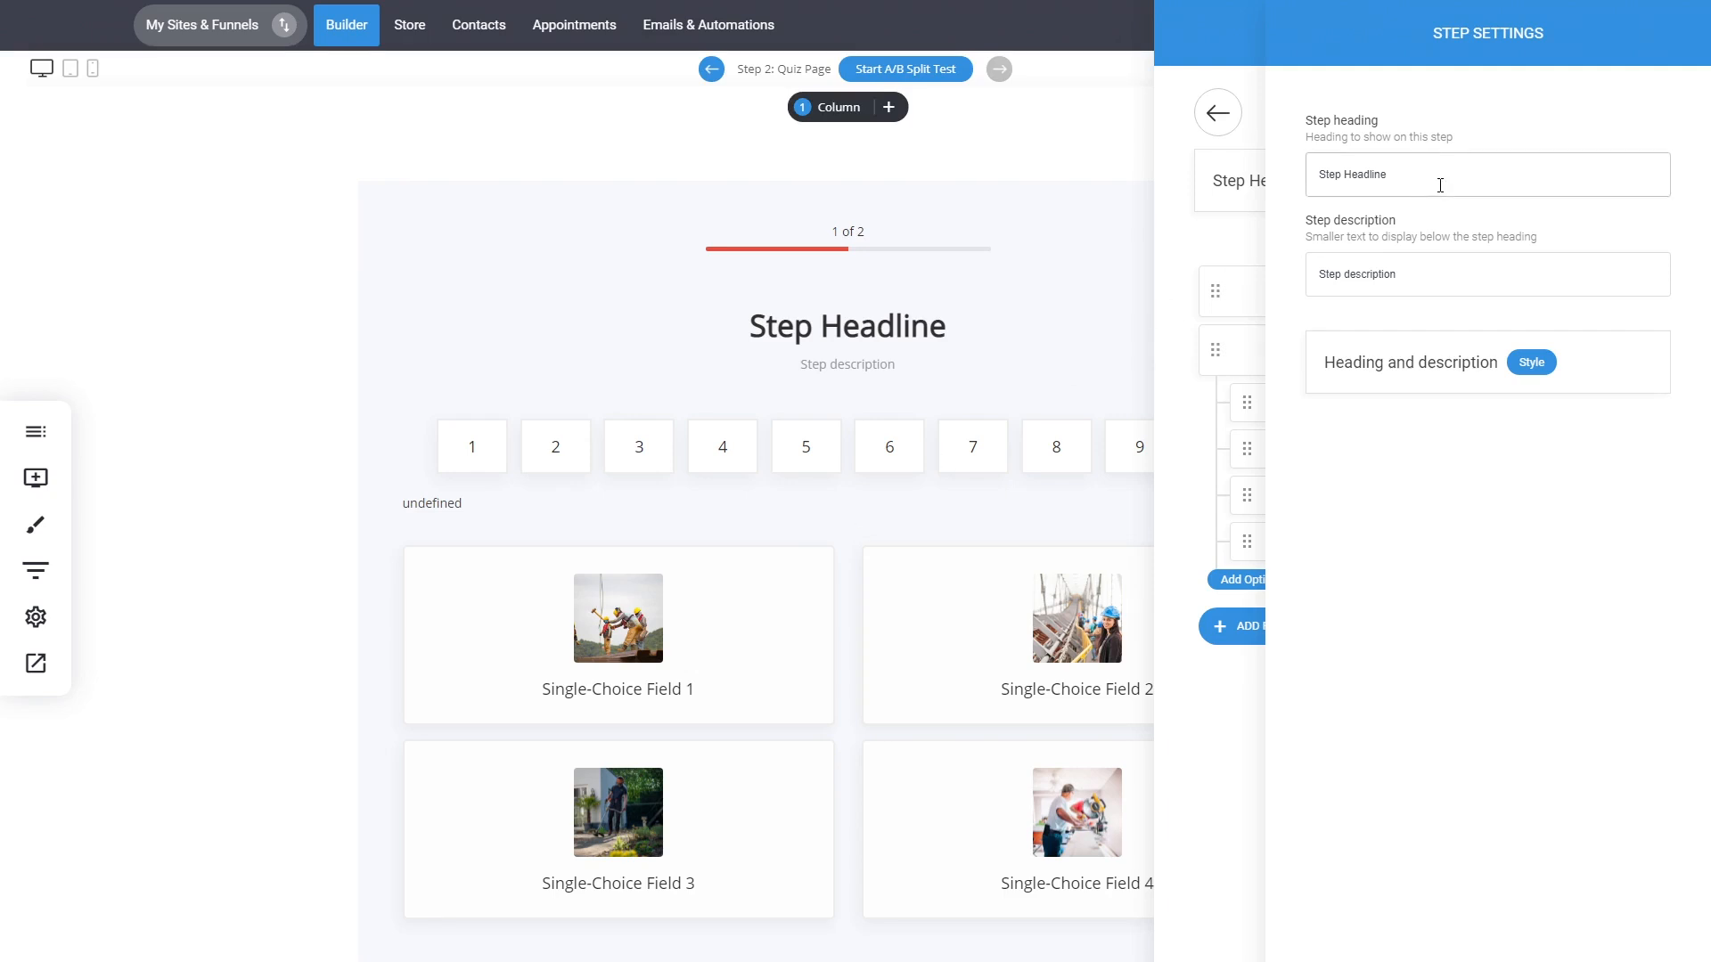
drag(1440, 185, 1262, 196)
key(ctrl+c)
click(1419, 180)
key(ctrl+v)
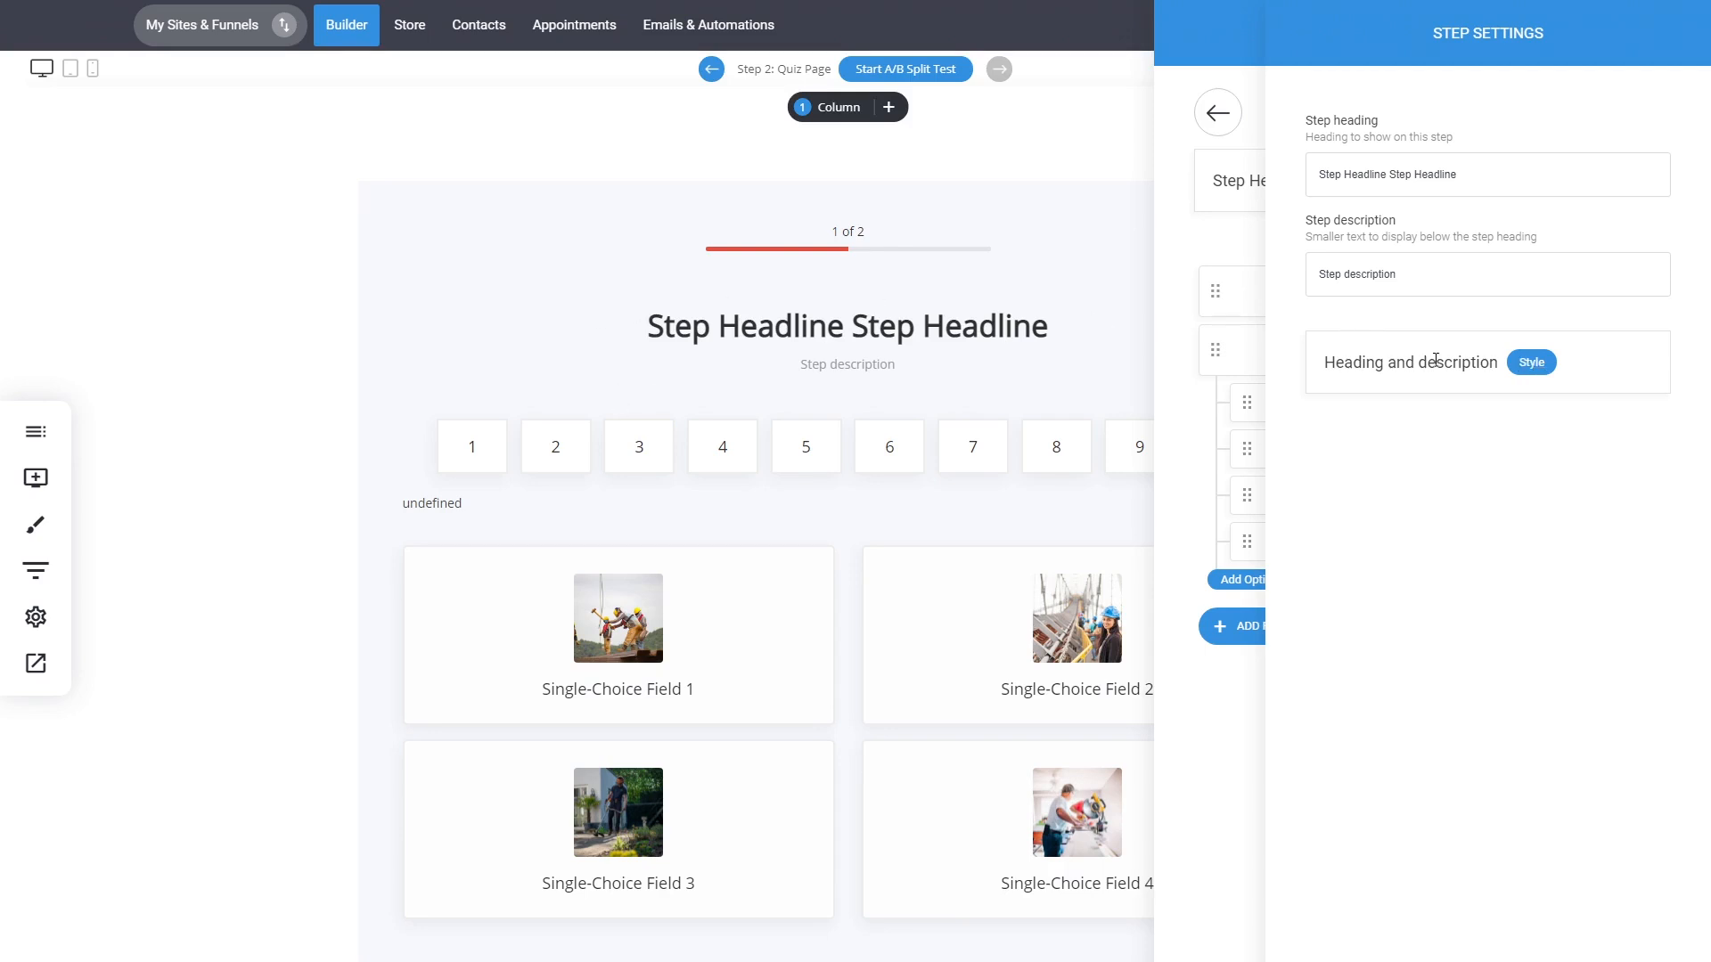
Step: Style the step heading in Times New Roman at 49px
click(1539, 365)
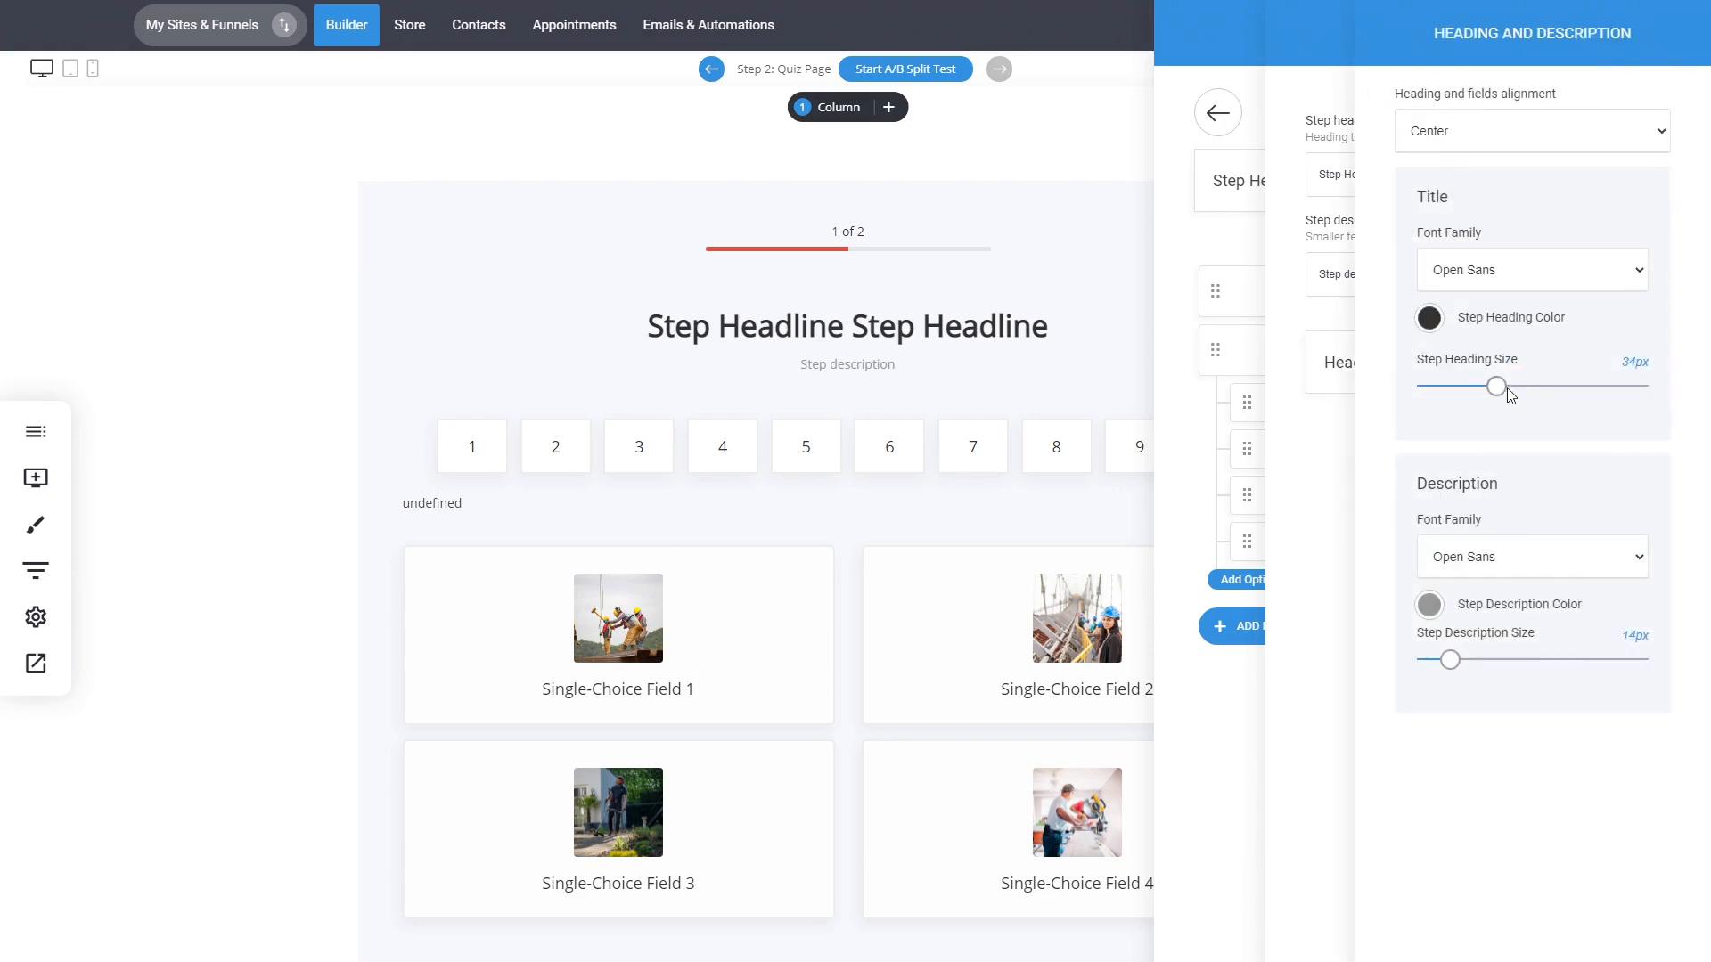
drag(1507, 392, 1530, 388)
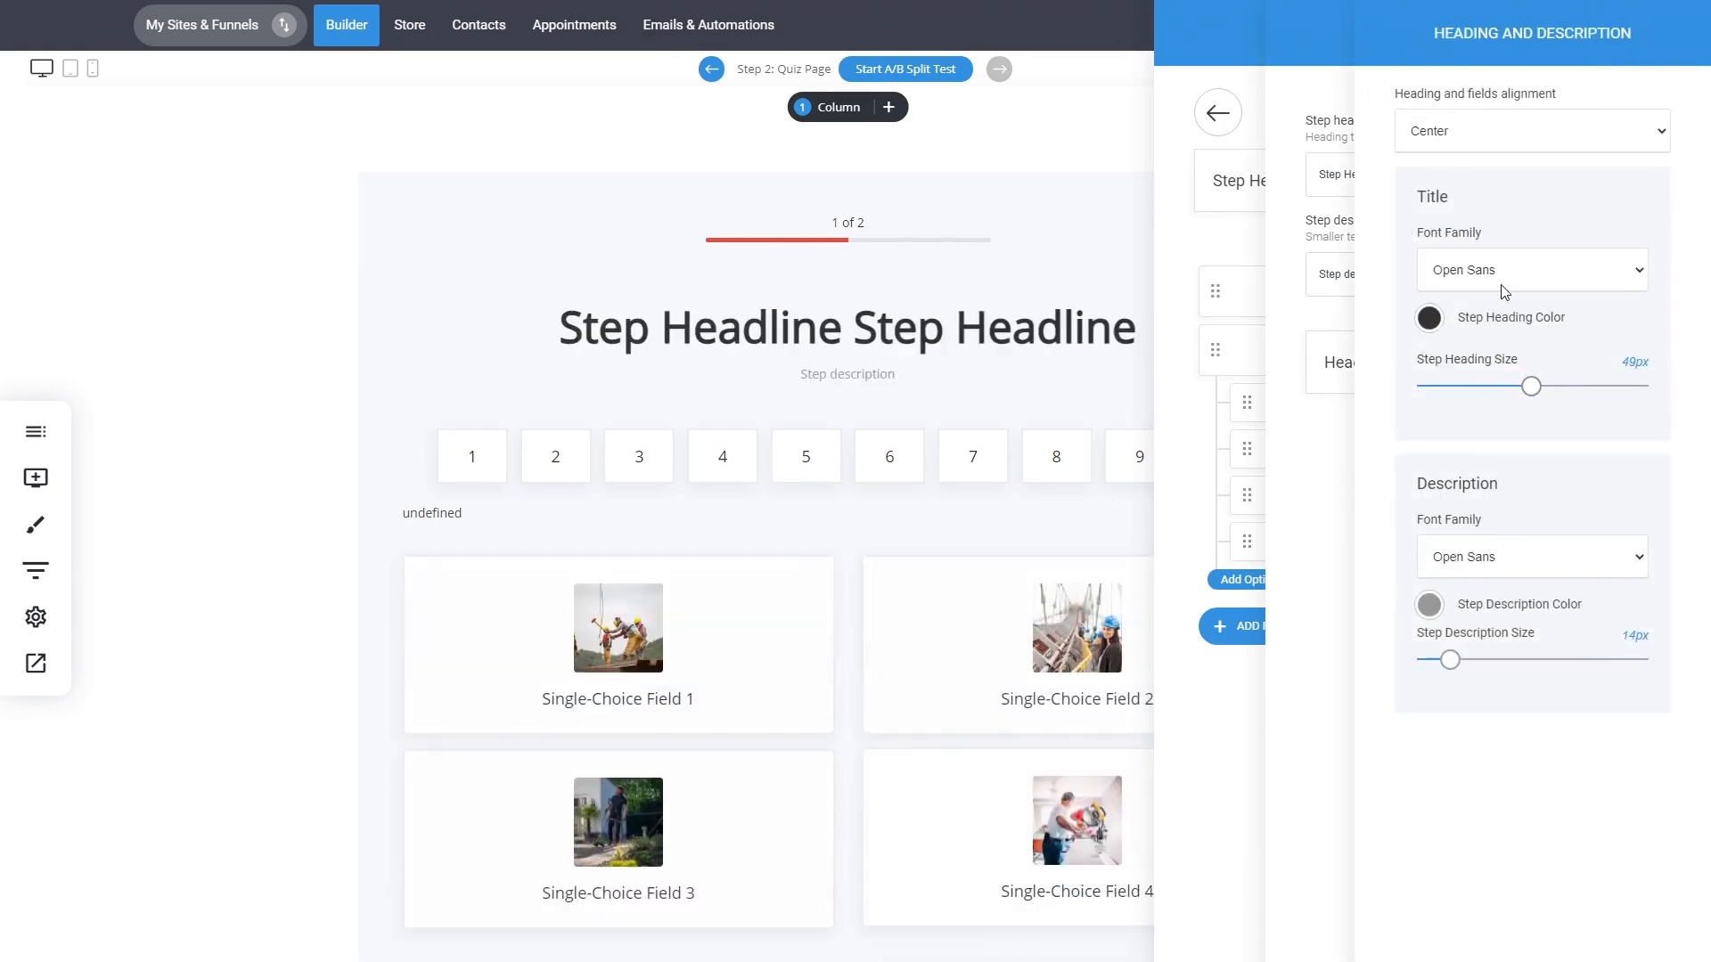
click(1482, 475)
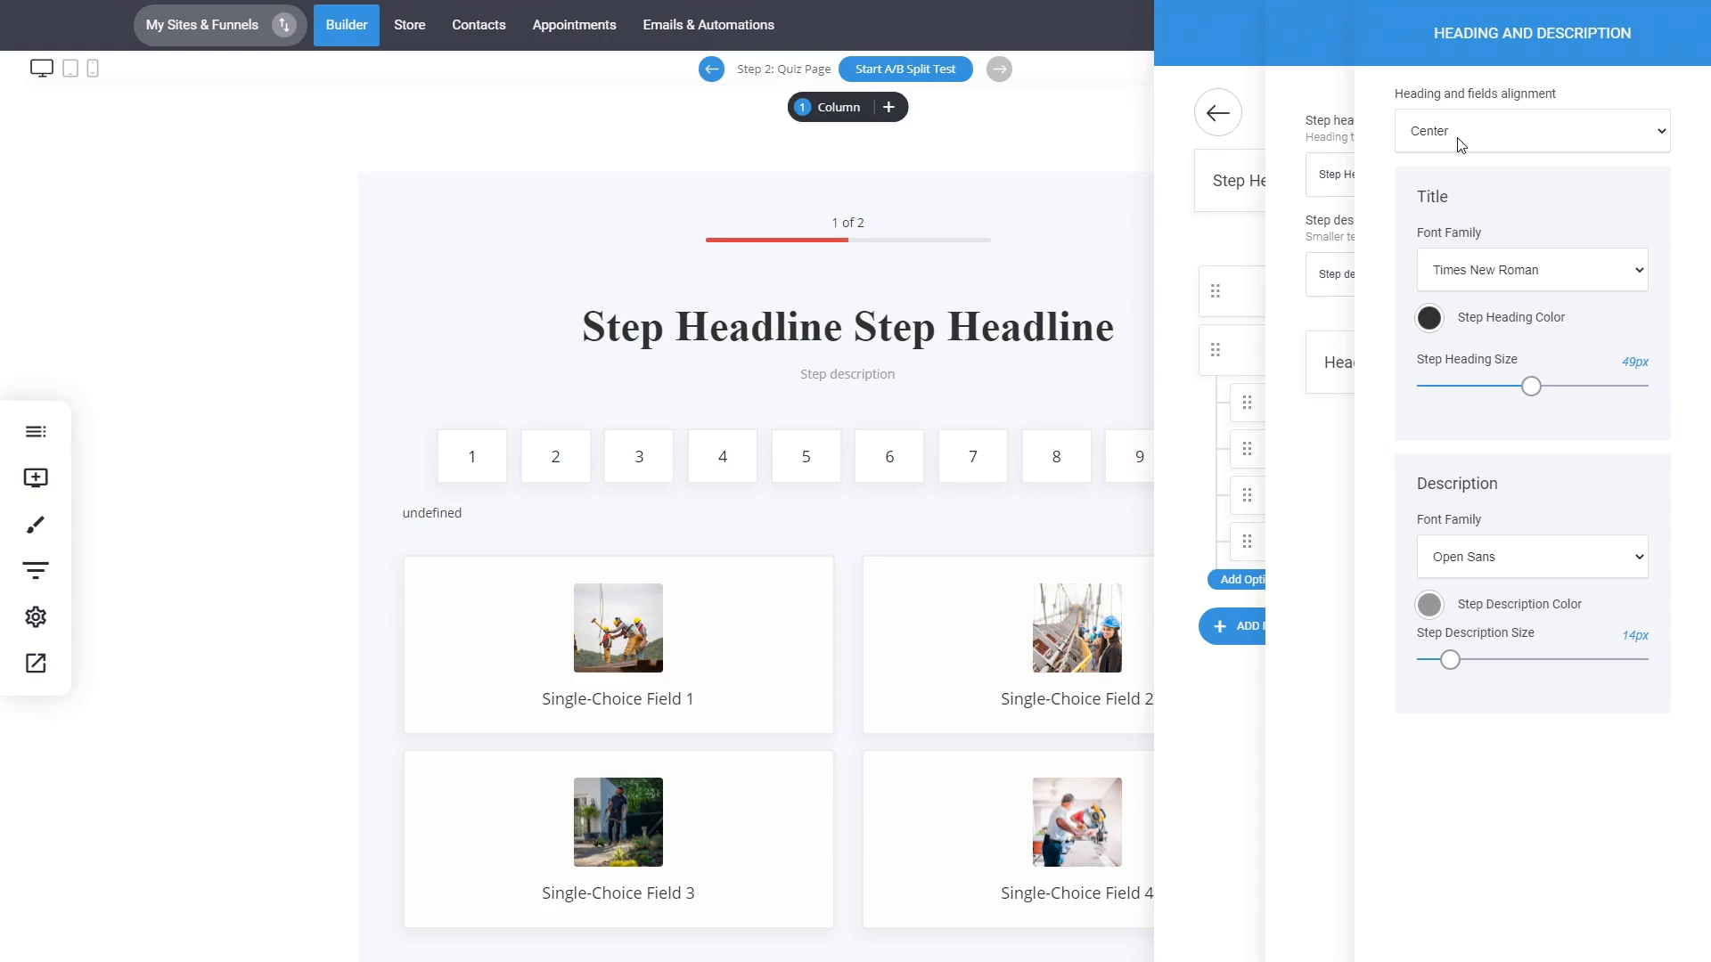
click(1320, 482)
click(1226, 483)
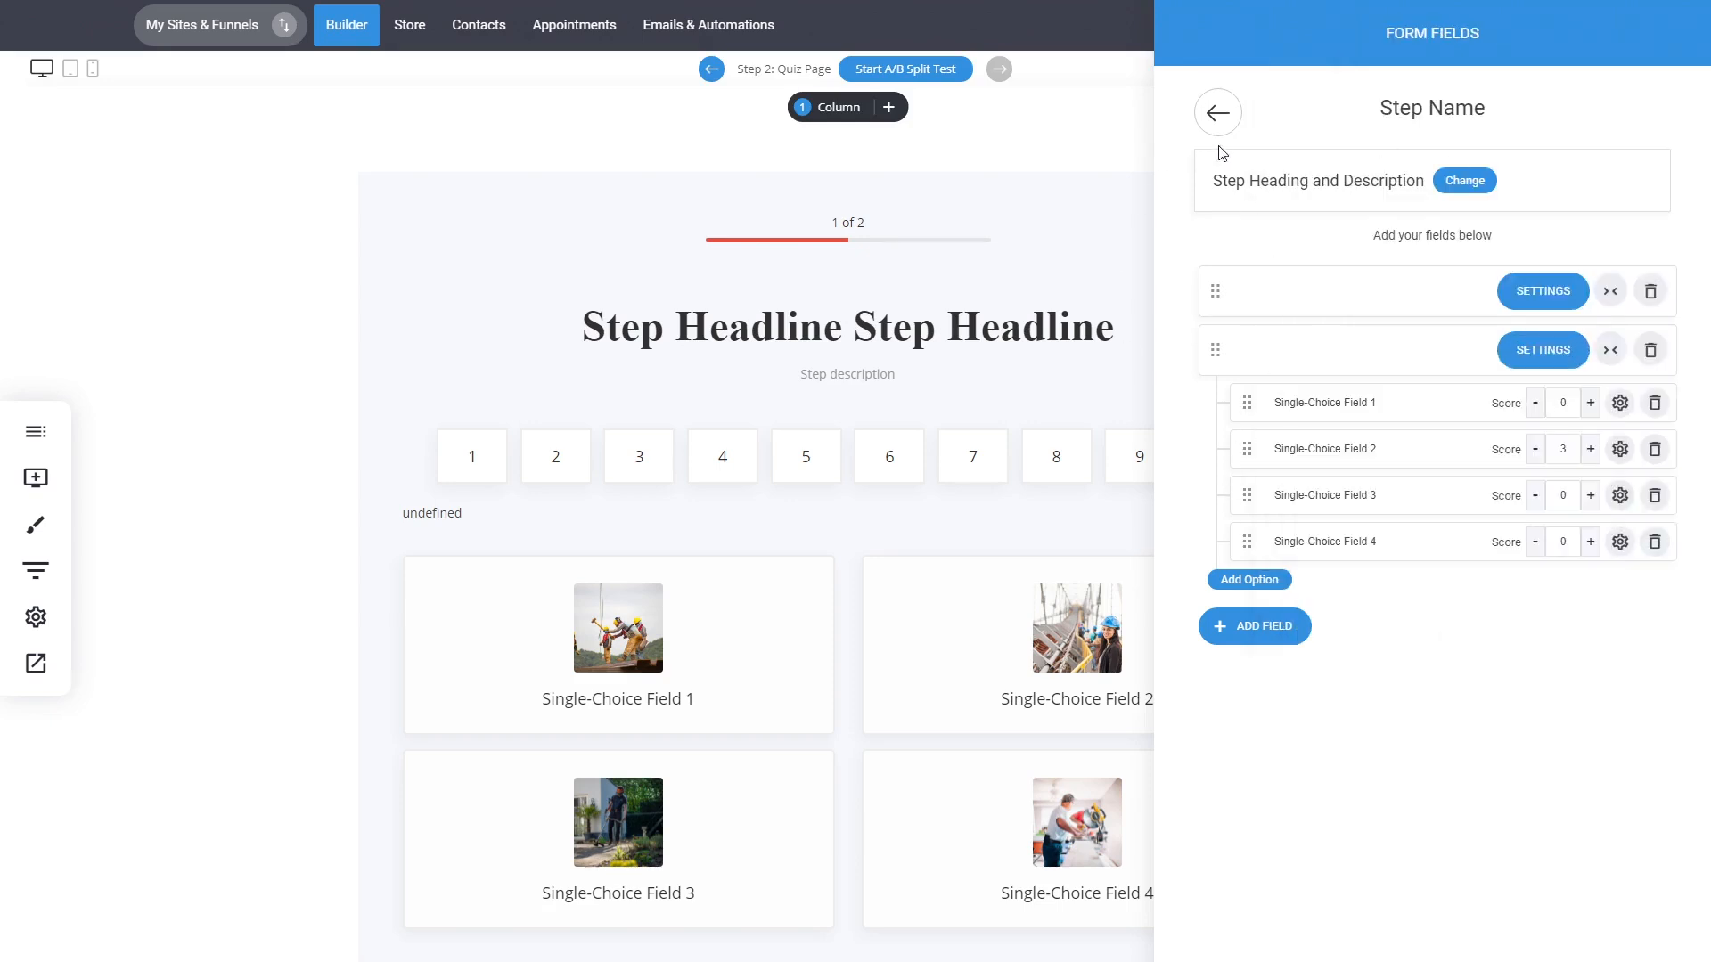
Step: Examine the options for managing quiz results, and the form settings for notifications, progress display, button texts and email marketing
click(1218, 113)
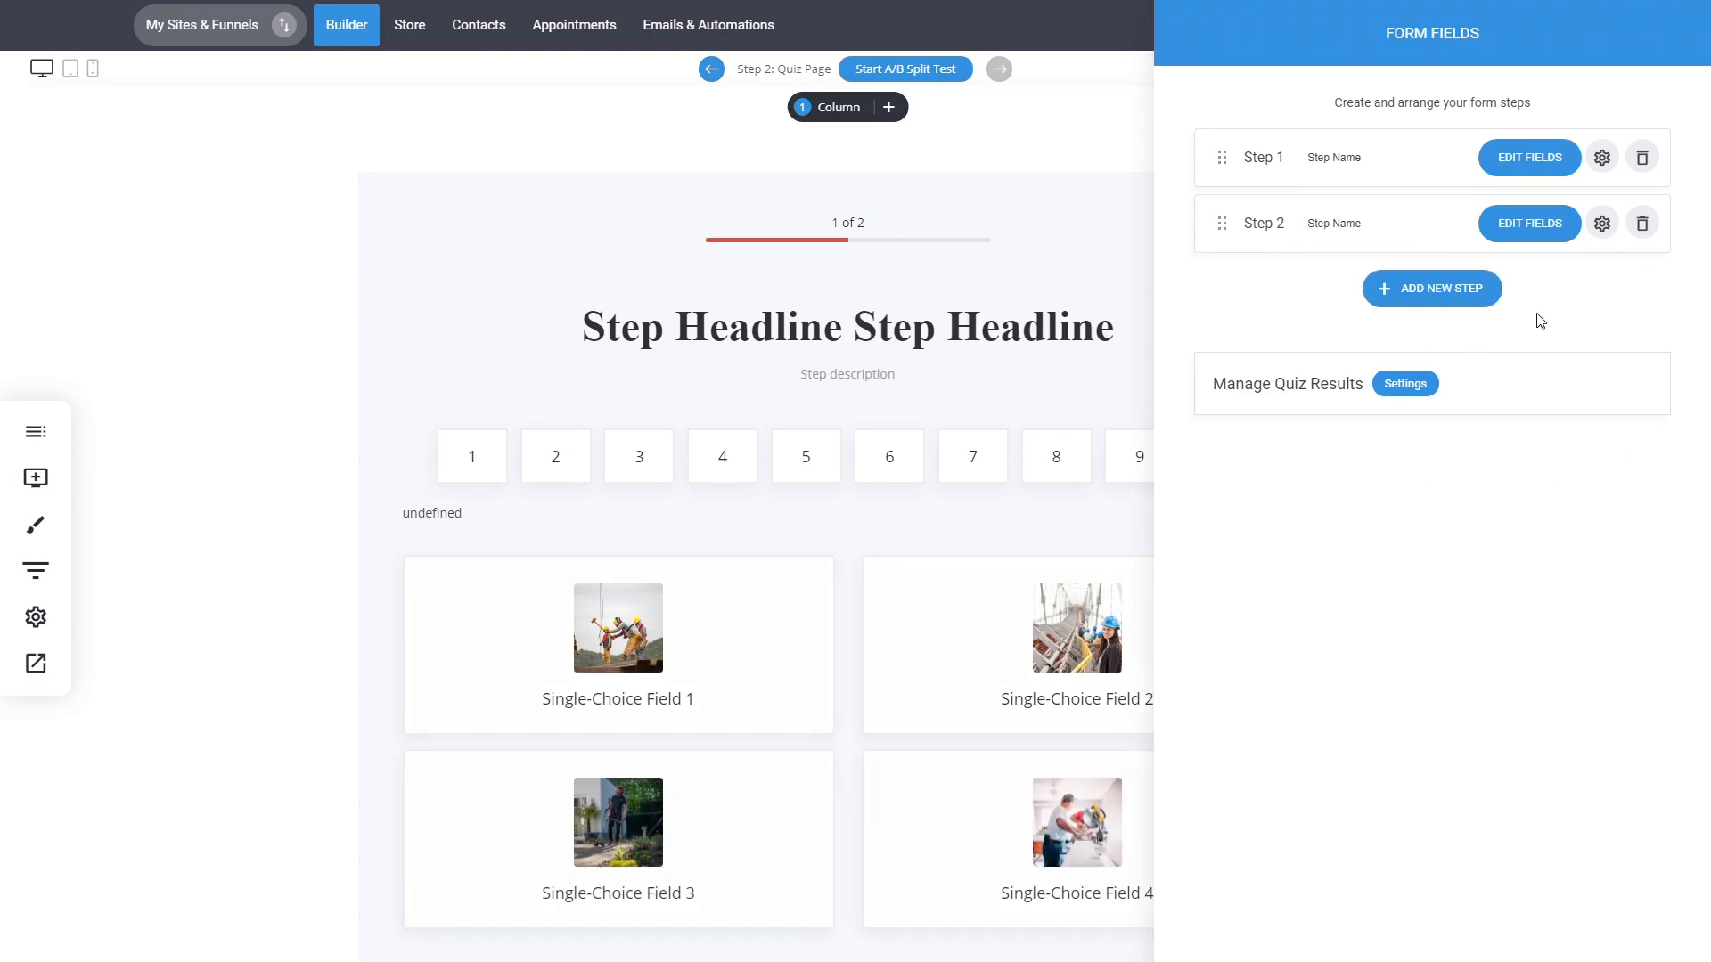
click(1418, 386)
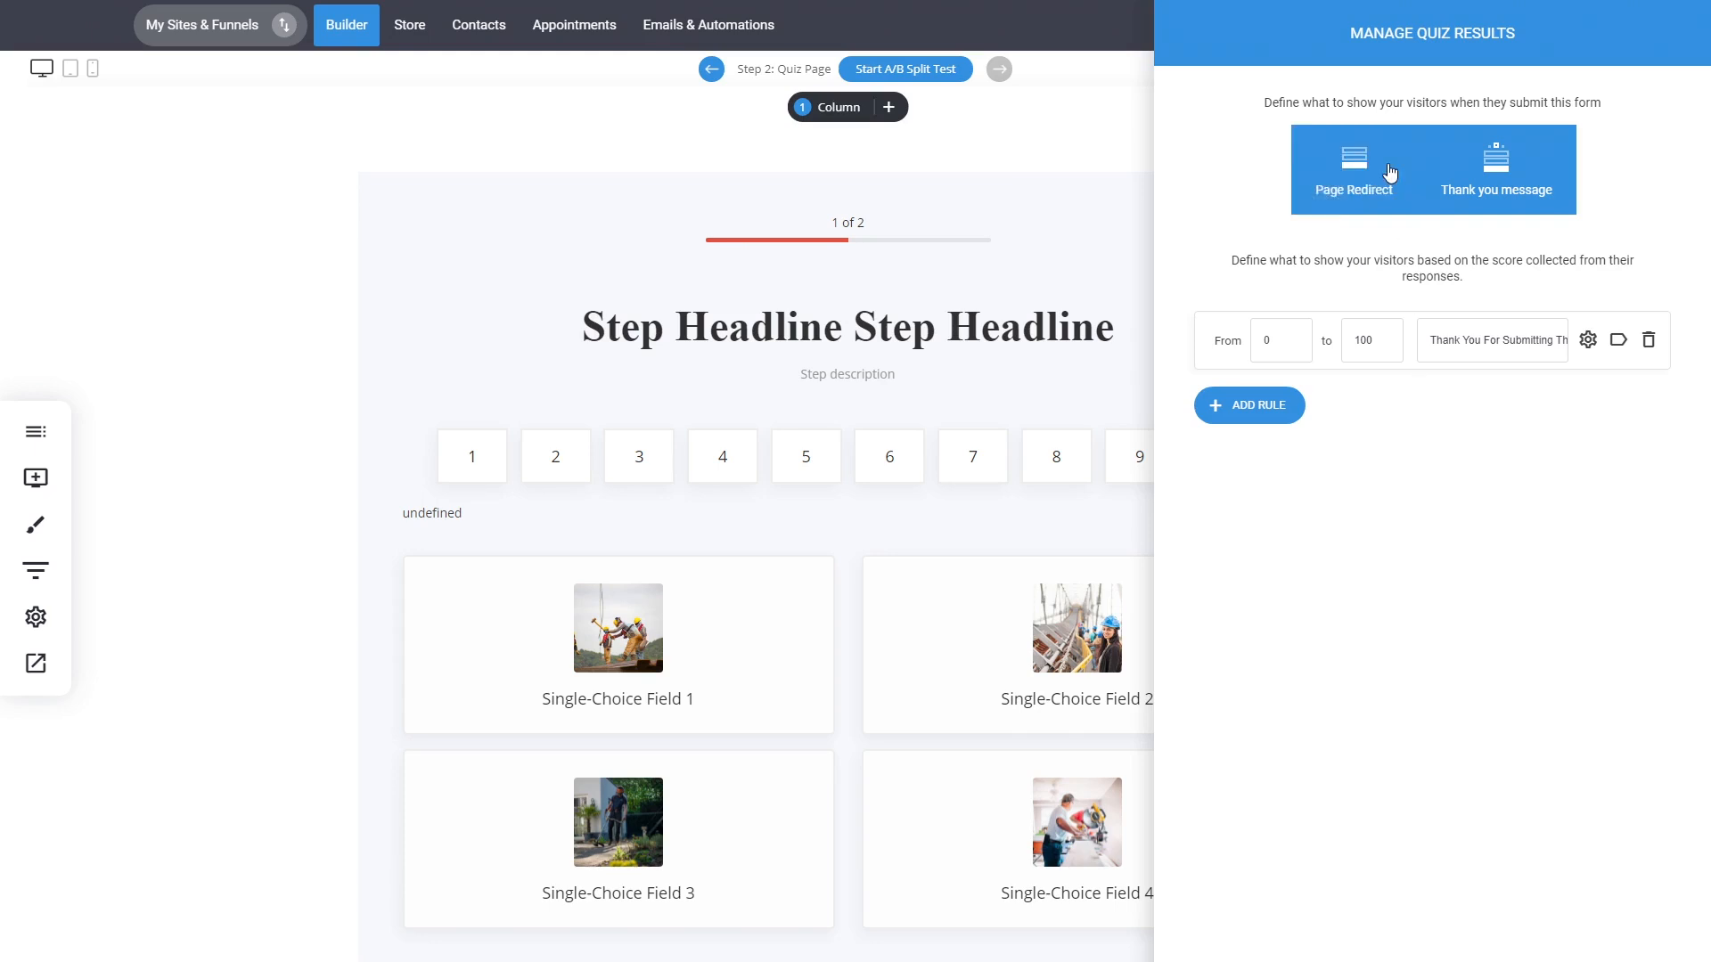
click(983, 366)
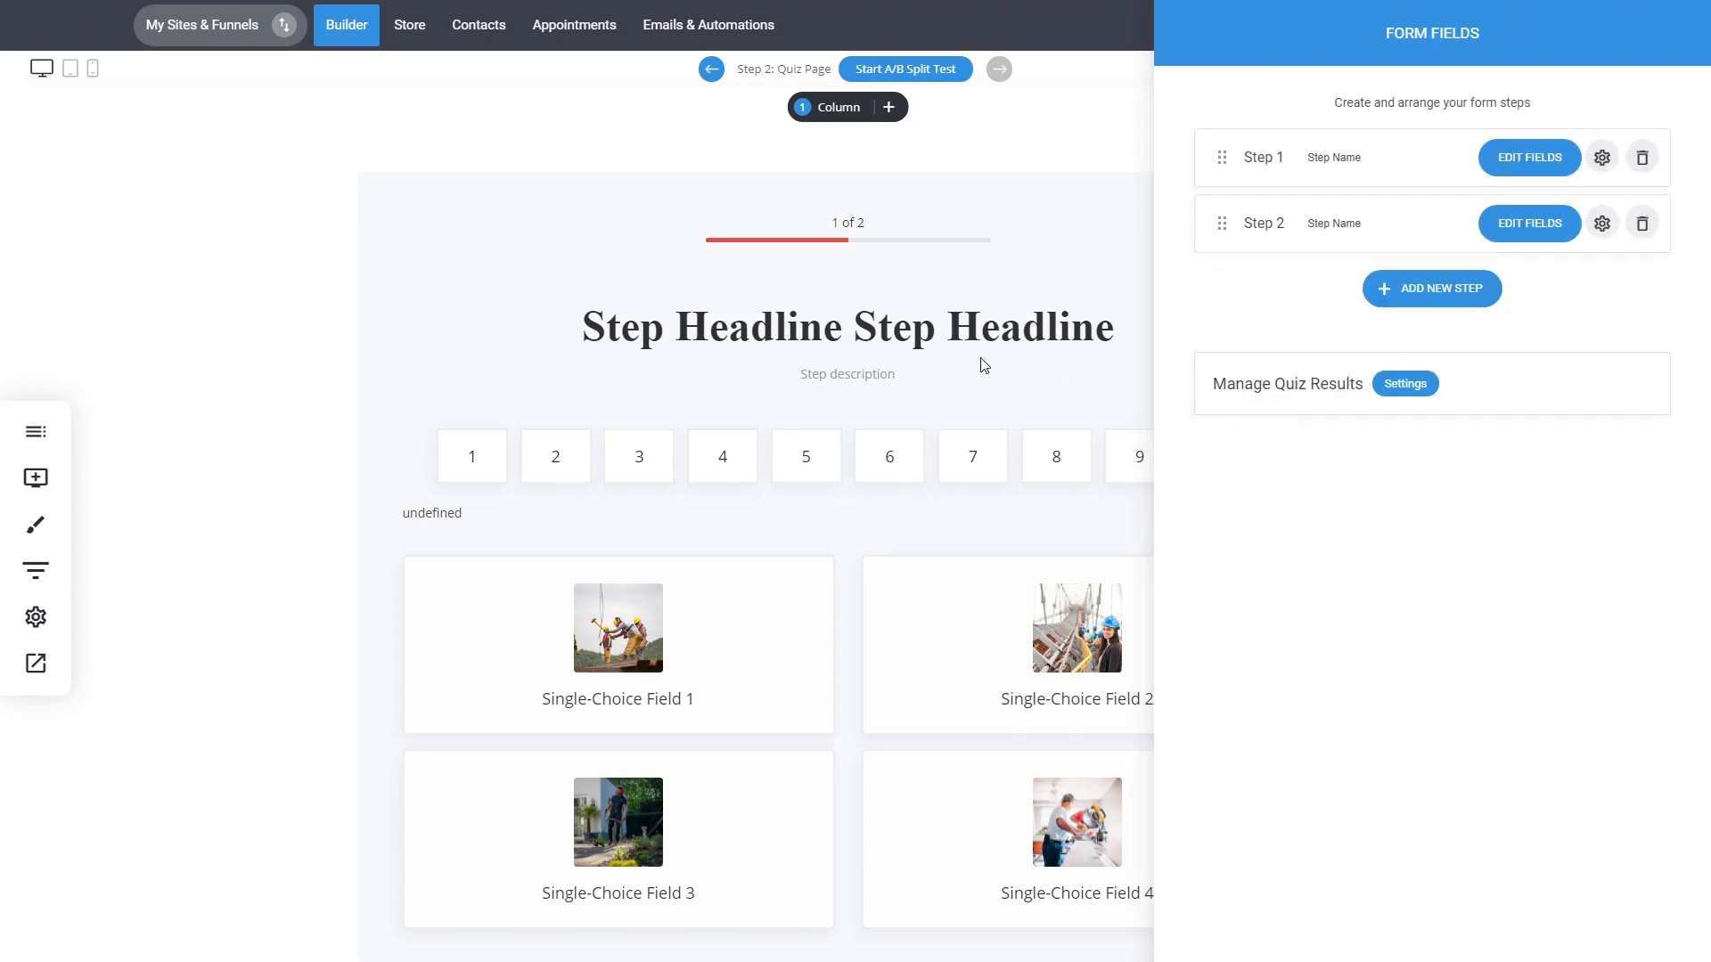
click(980, 324)
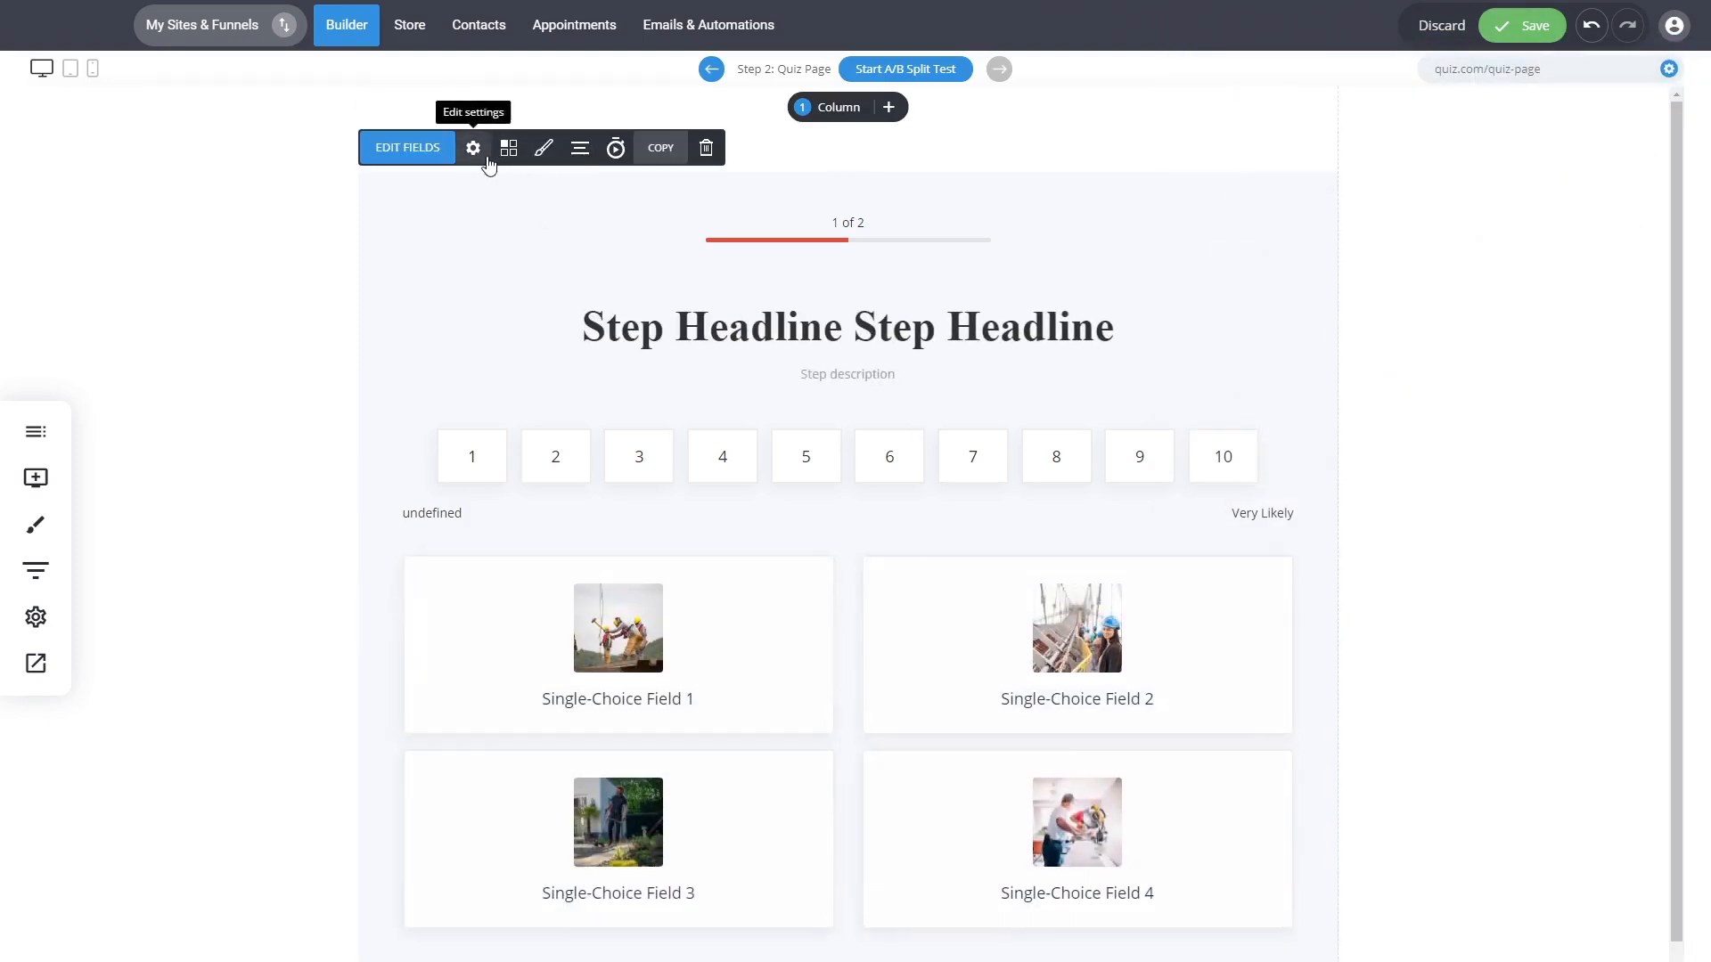
click(489, 165)
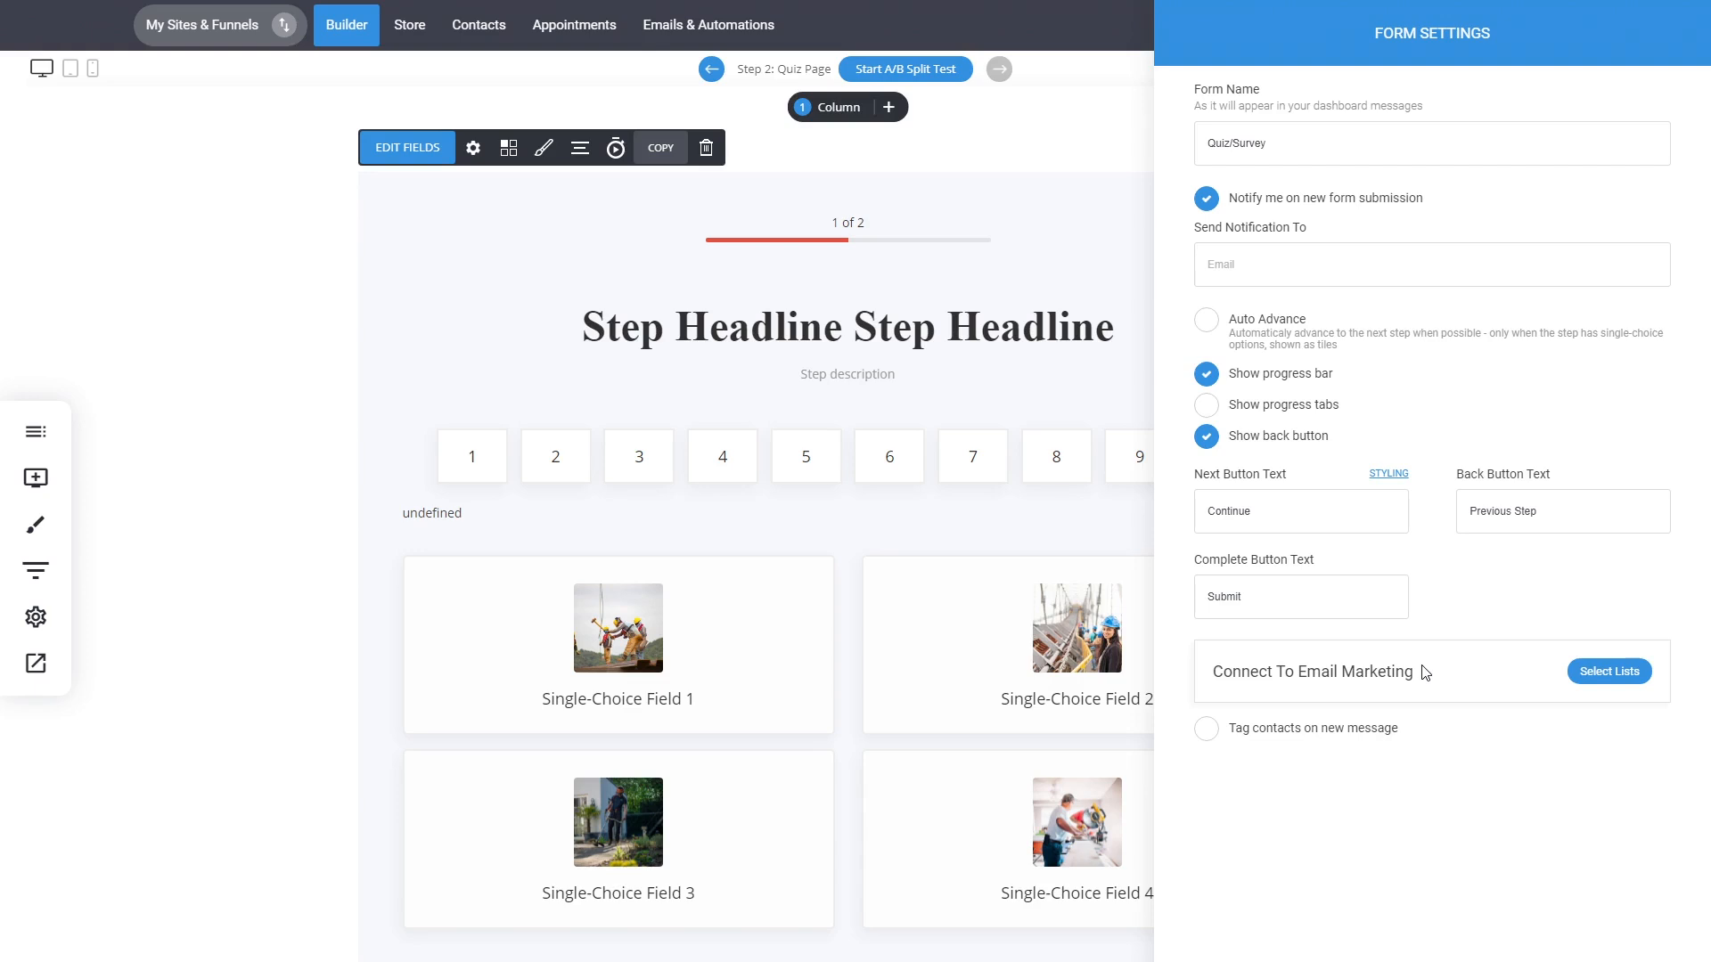
click(828, 553)
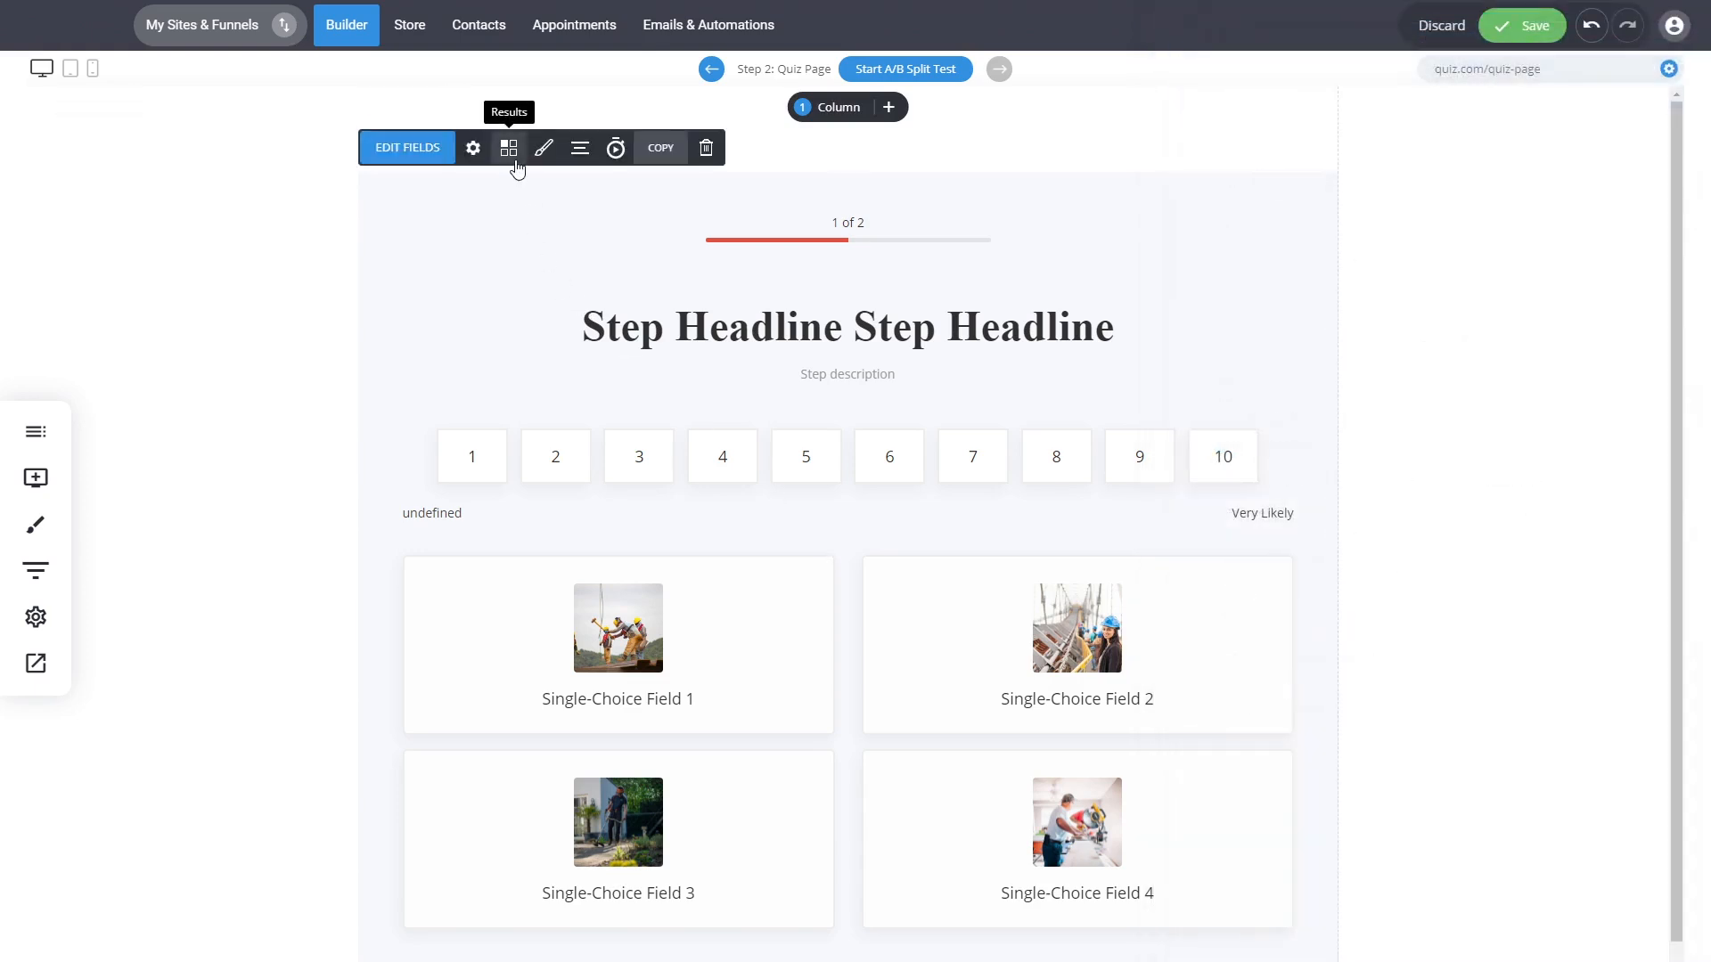
Step: Review the form's heading styling and set the quiz background color to #C3C7D6
click(543, 153)
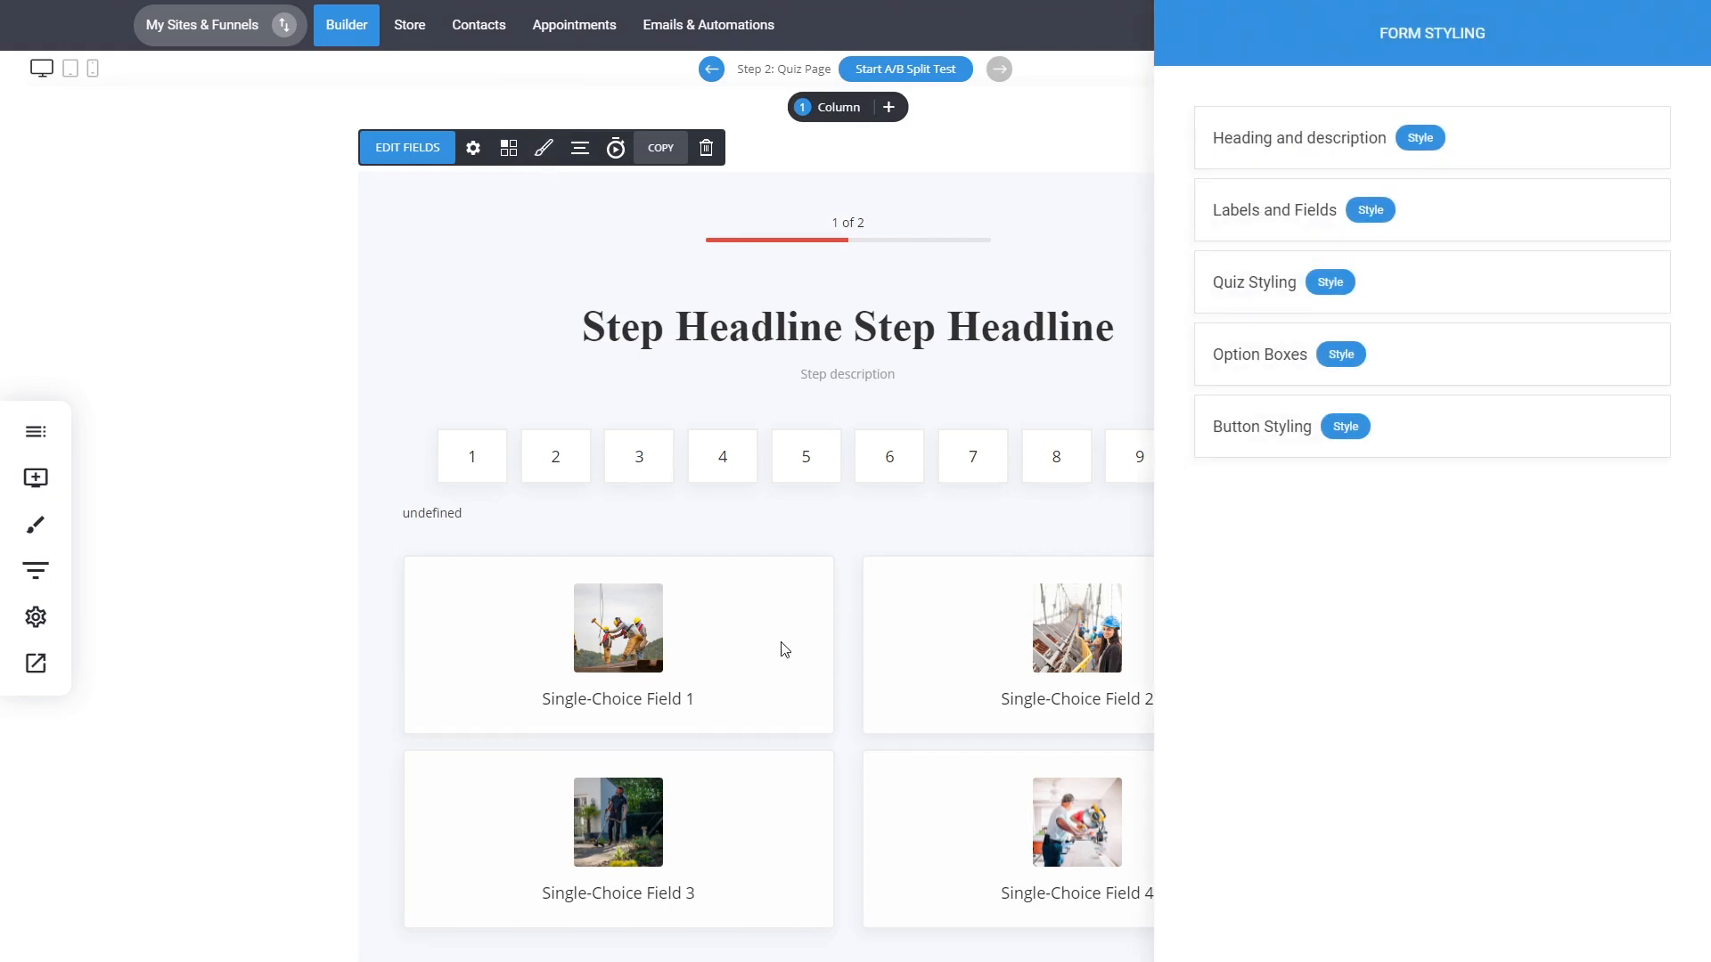
click(1420, 138)
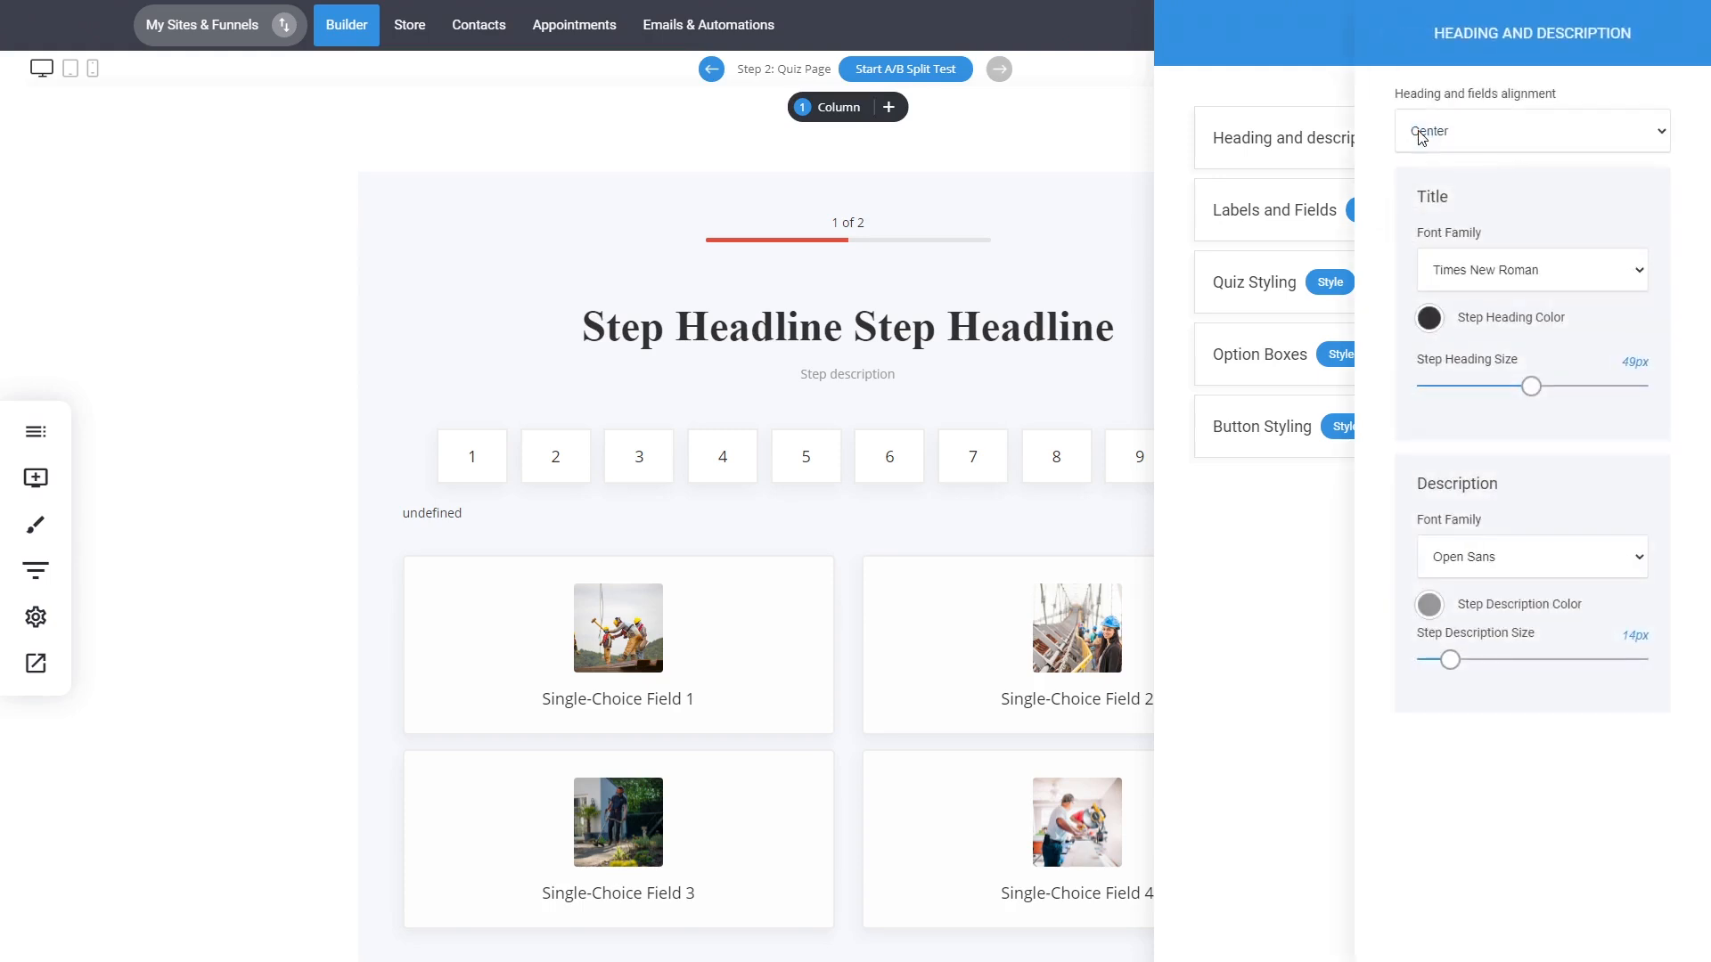
click(1255, 219)
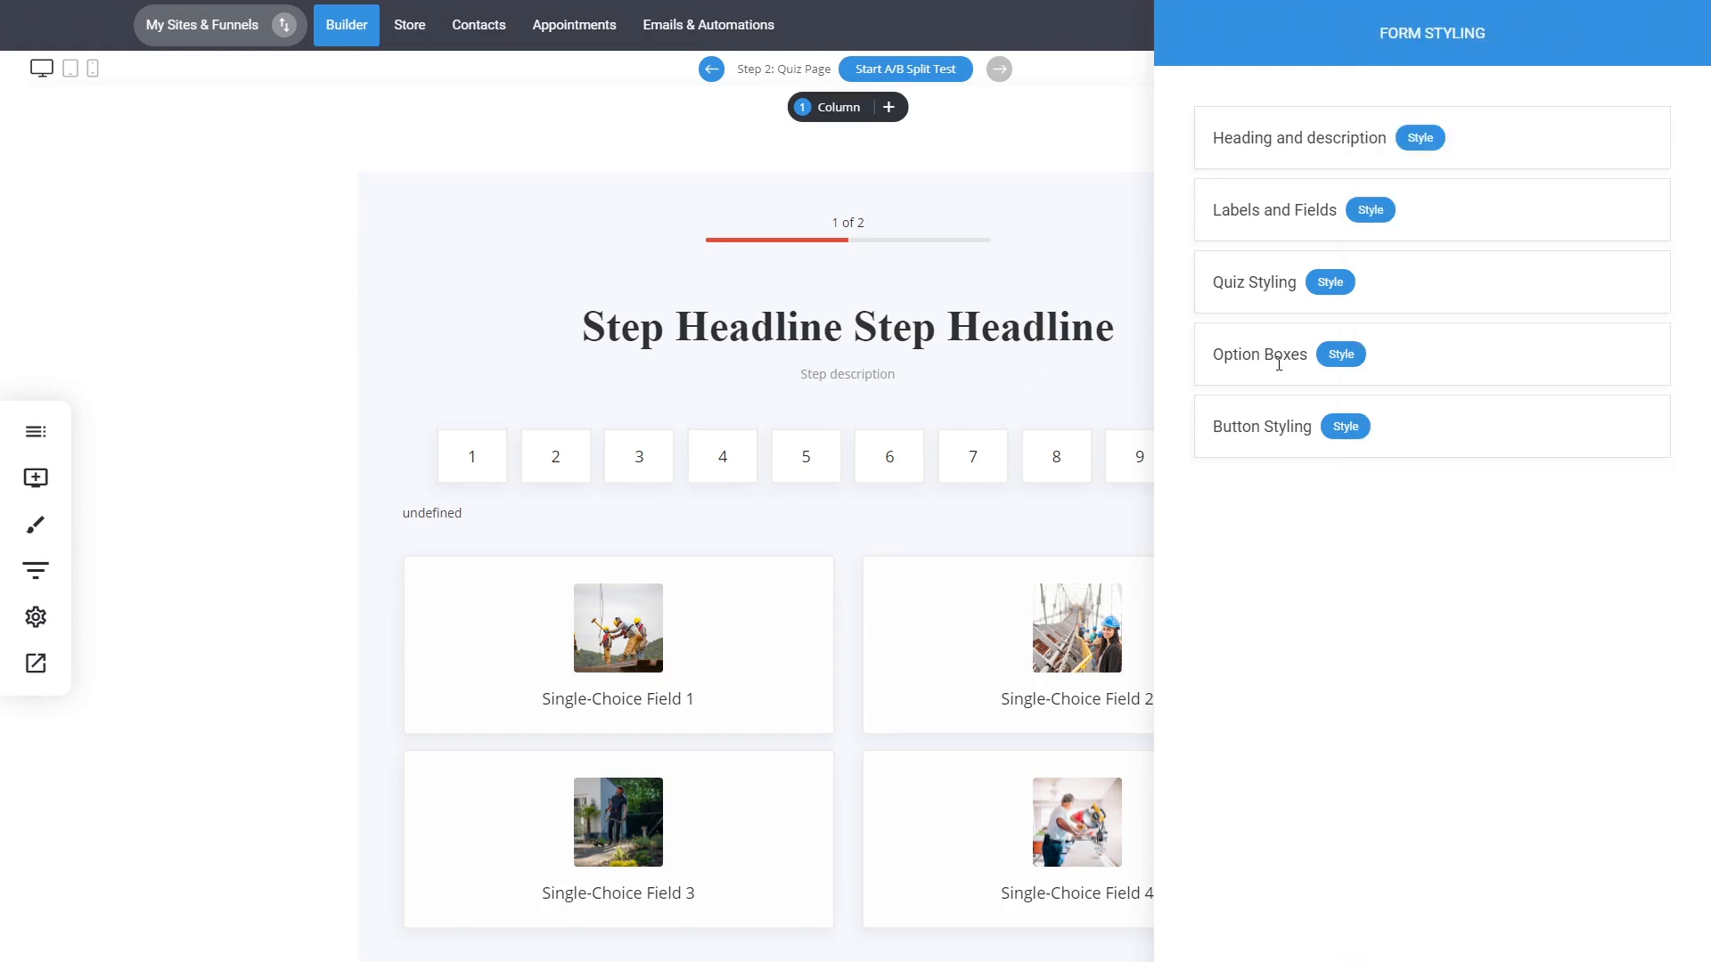
click(1330, 282)
click(1406, 101)
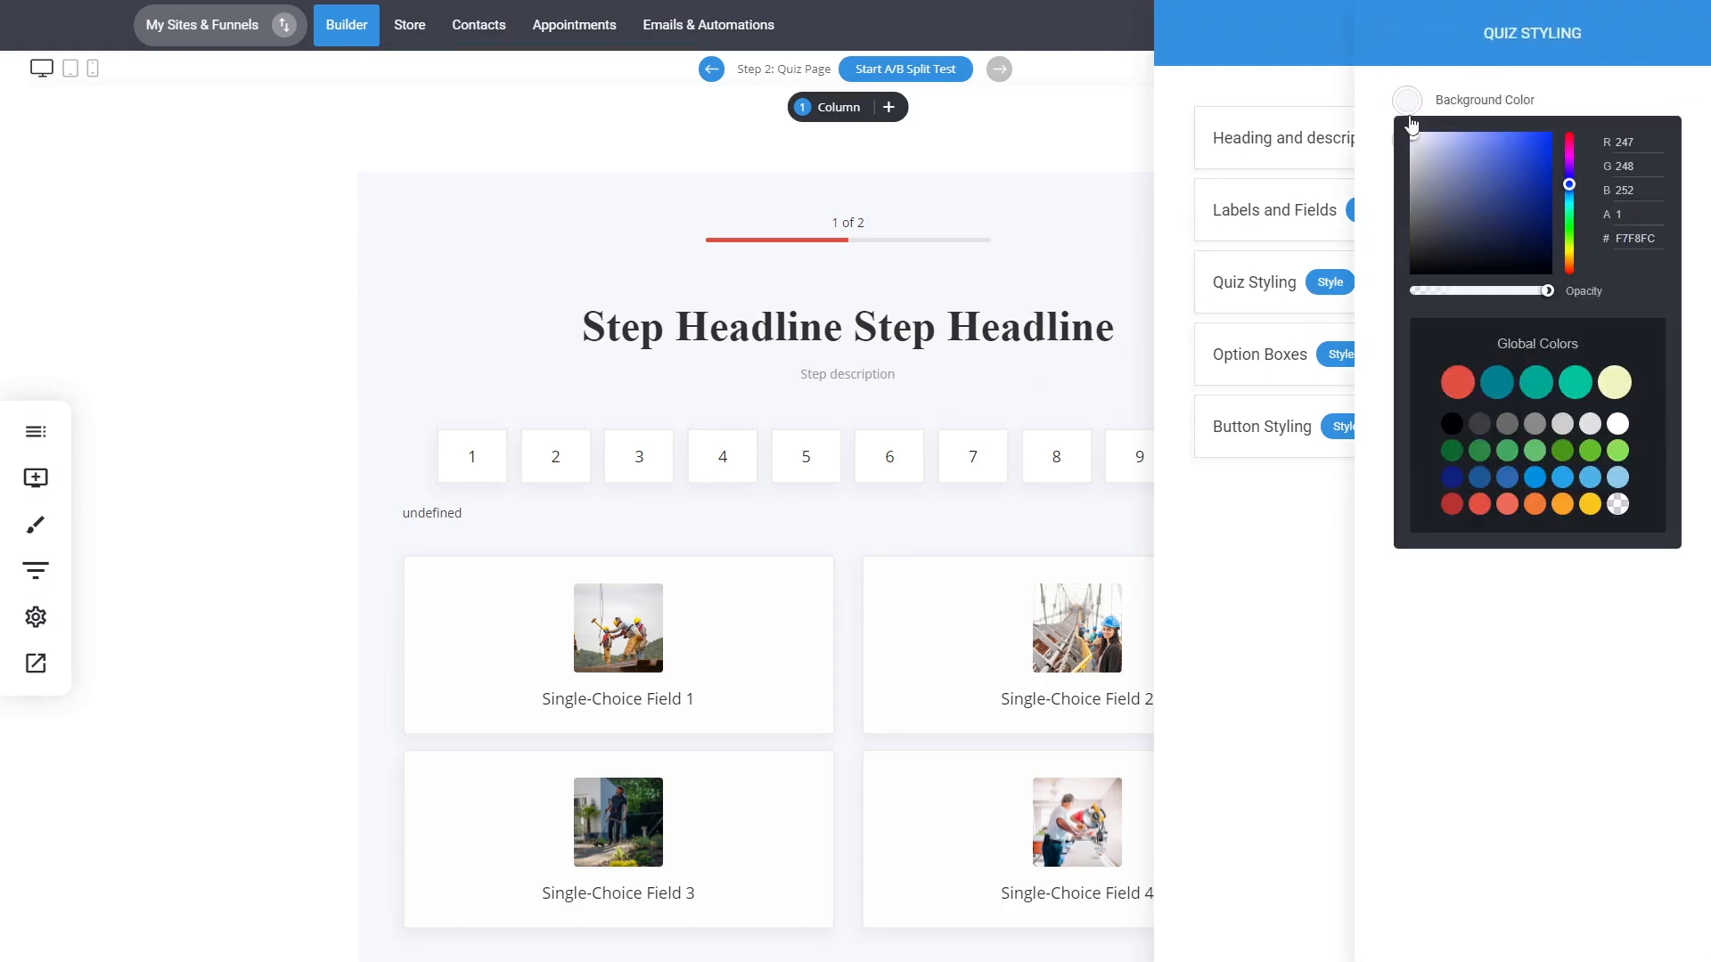
click(1422, 156)
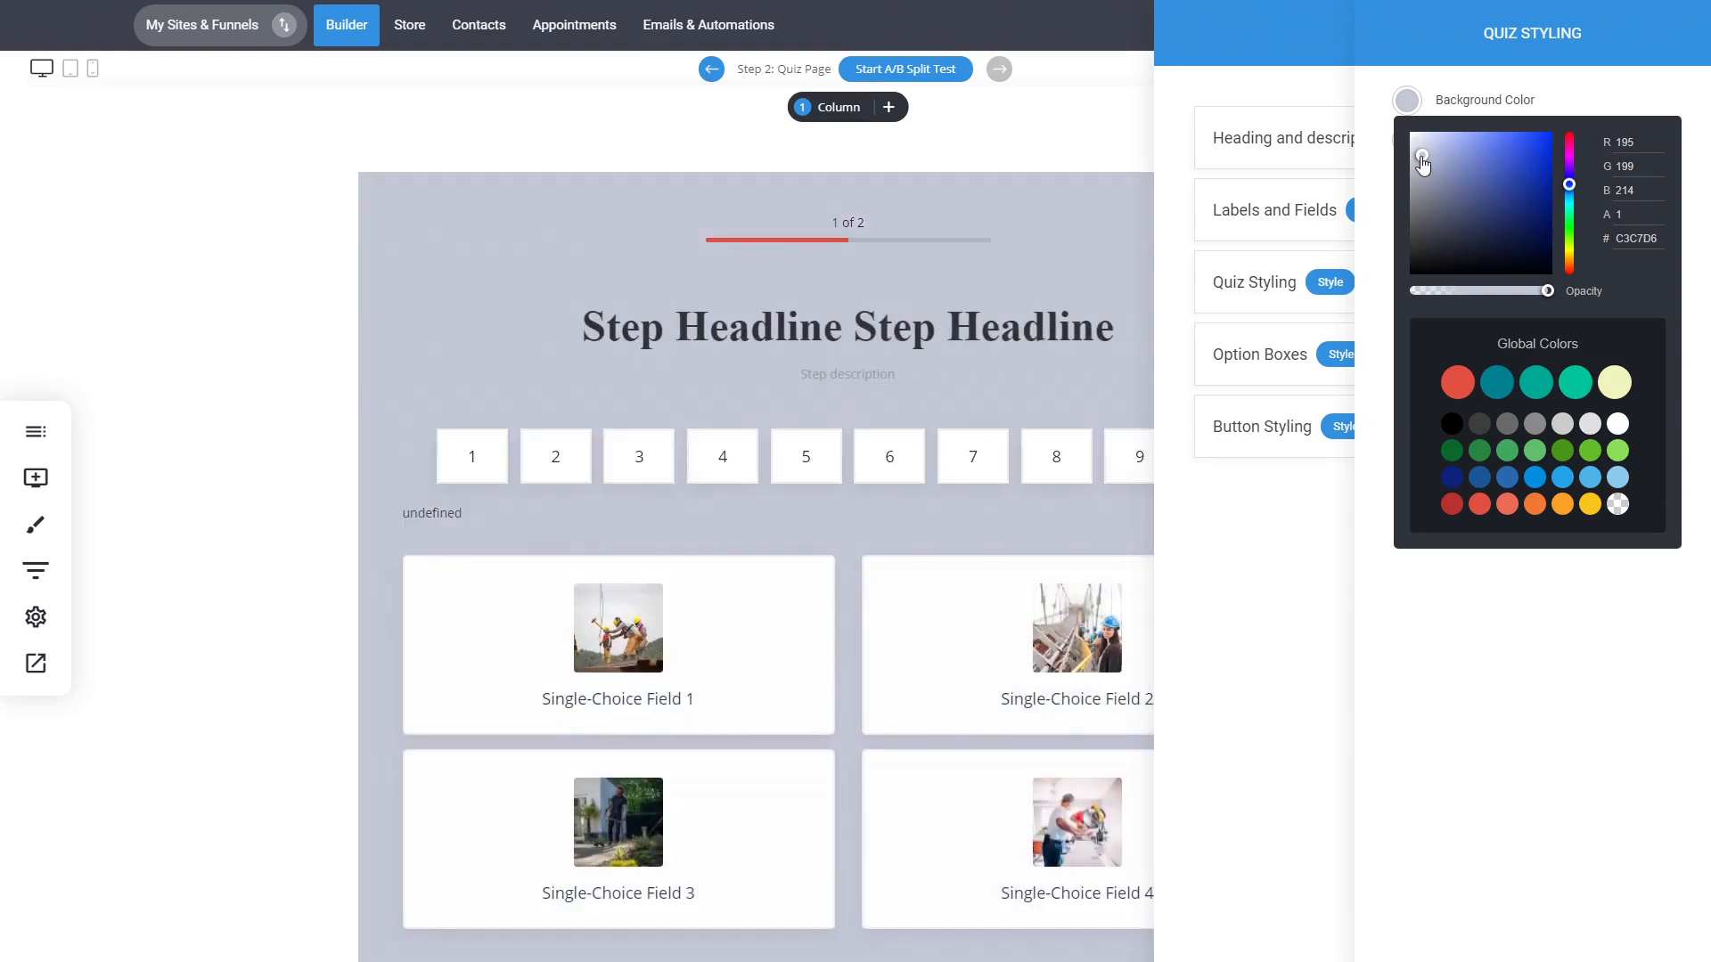
Step: Lighten the quiz background color to a pale lavender
click(1418, 148)
click(1316, 452)
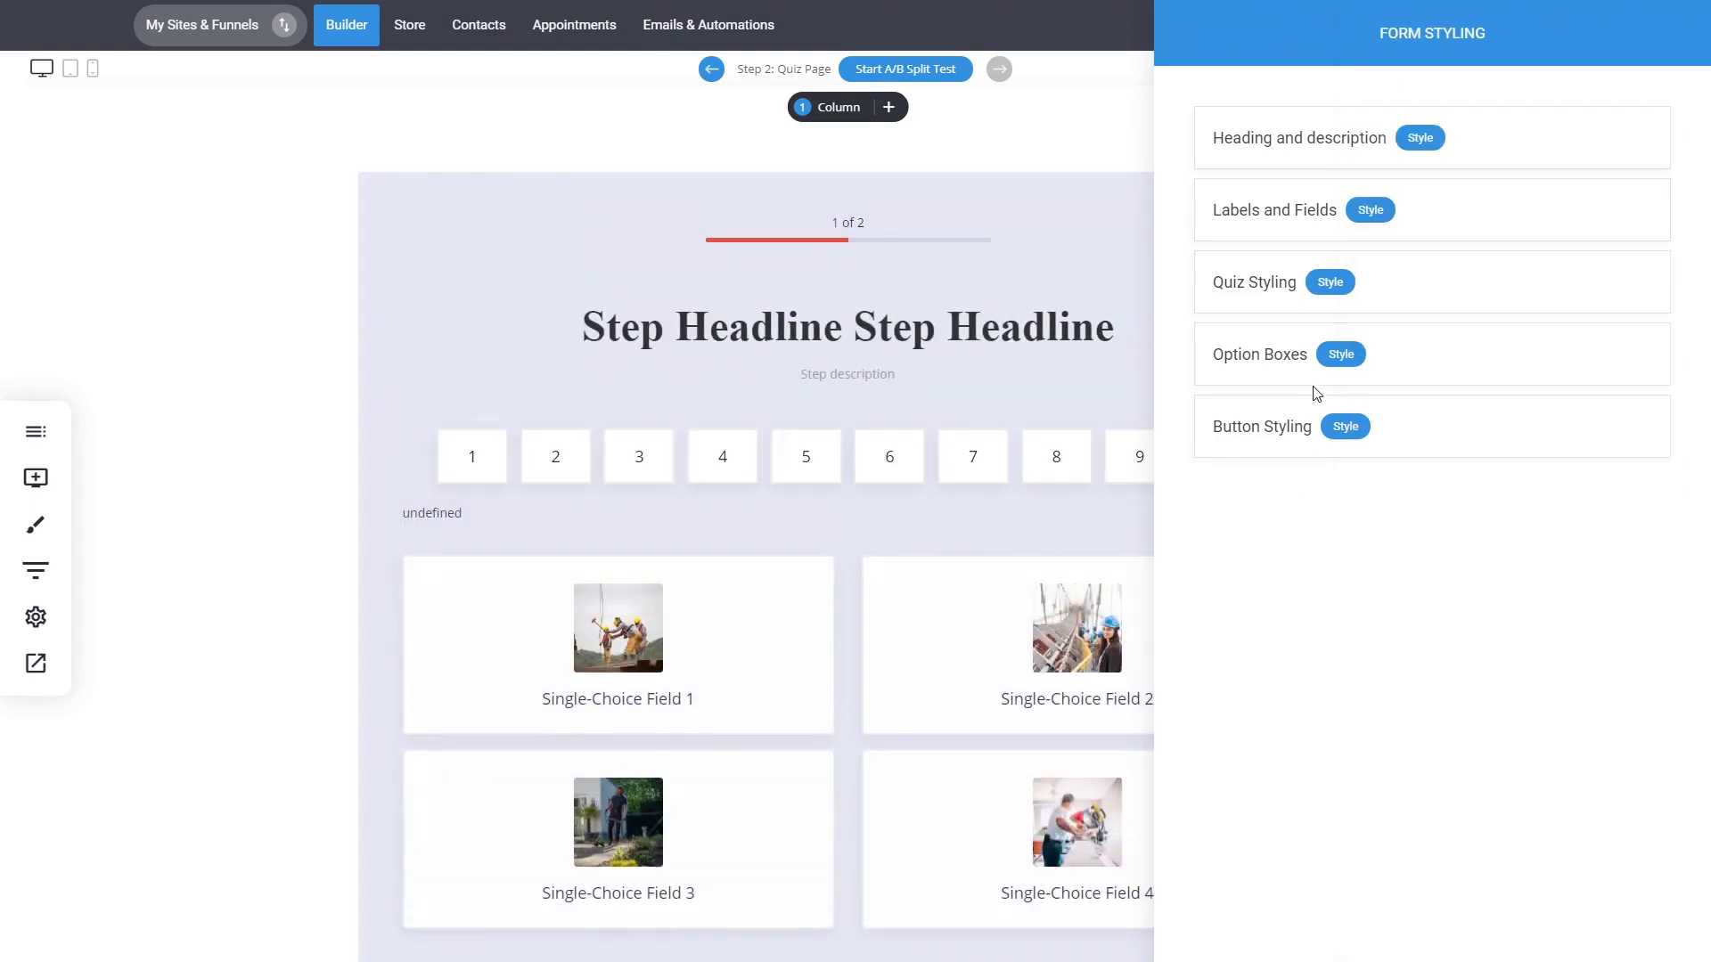
Step: Give the option boxes a near-black background and set their text color to white, #FFFFFF
click(1338, 354)
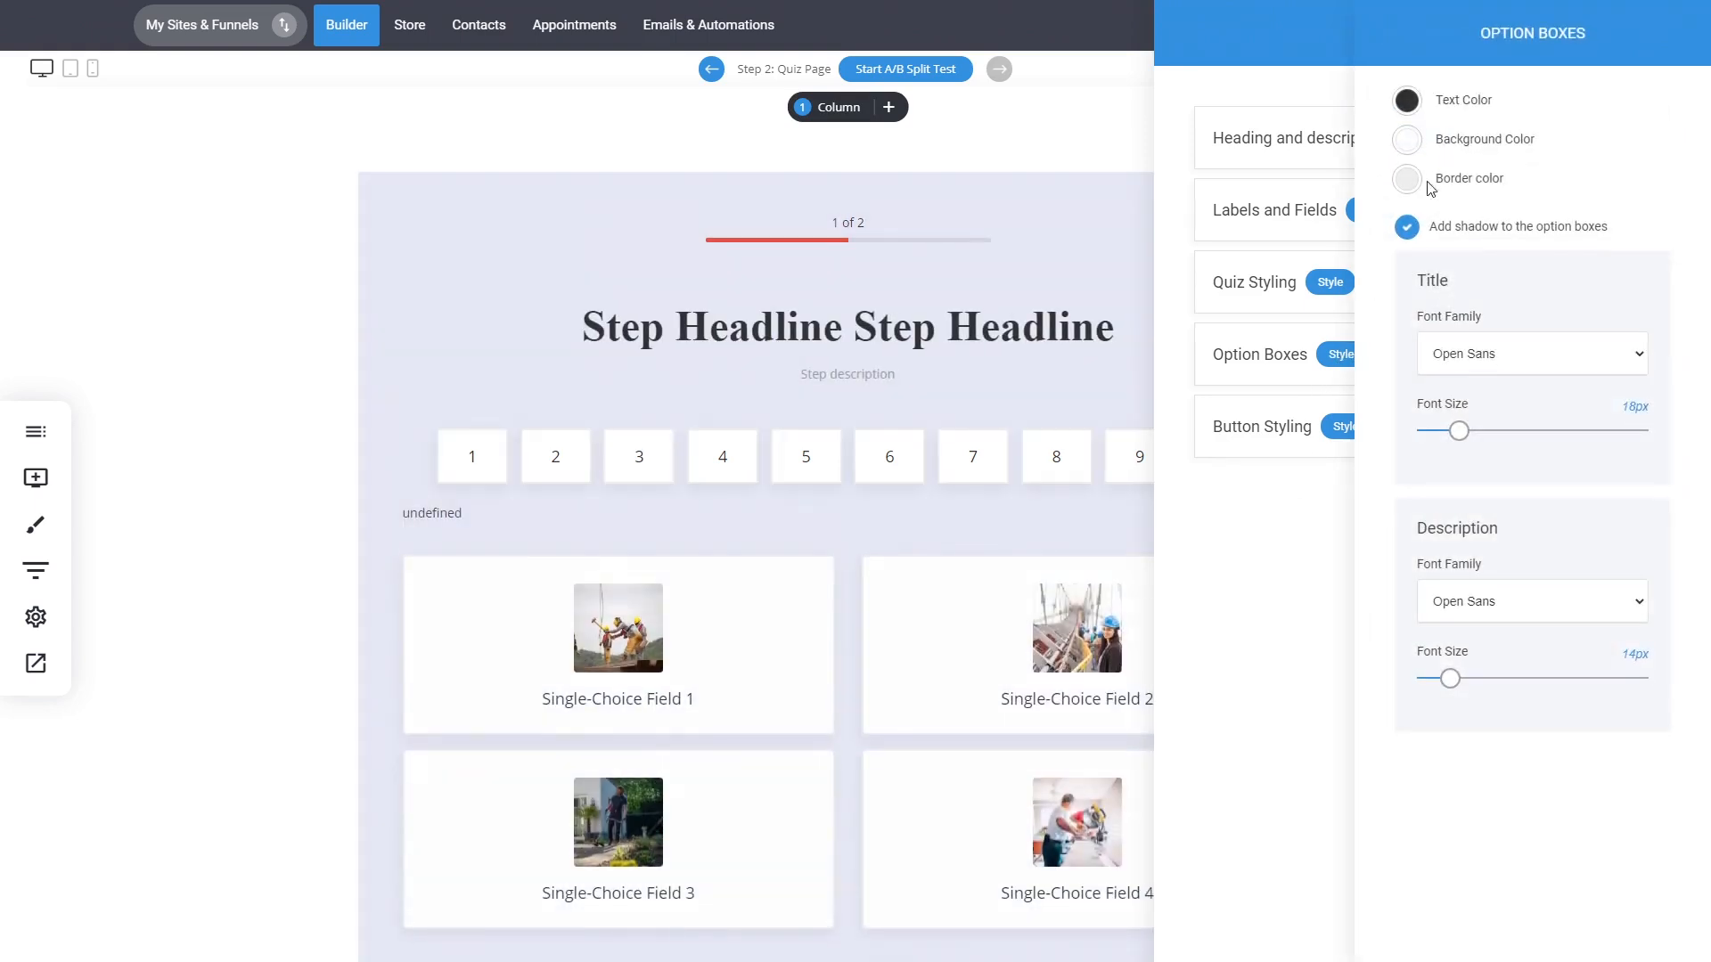
click(1407, 140)
click(1469, 295)
click(1406, 99)
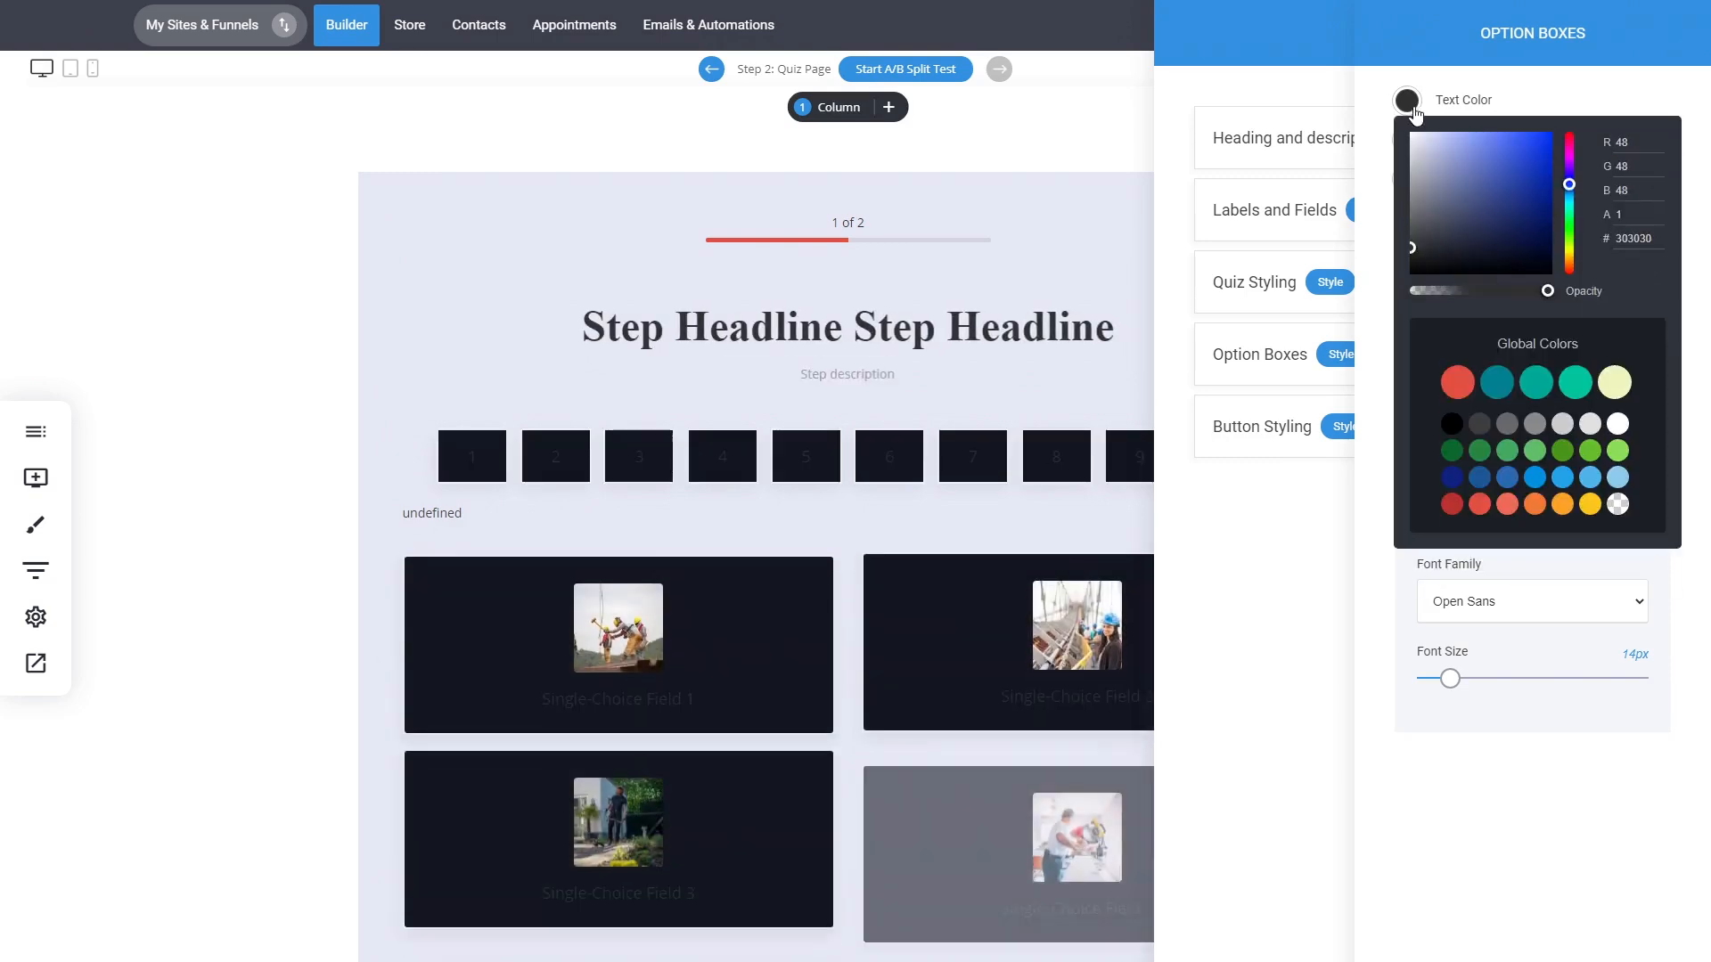
click(1413, 134)
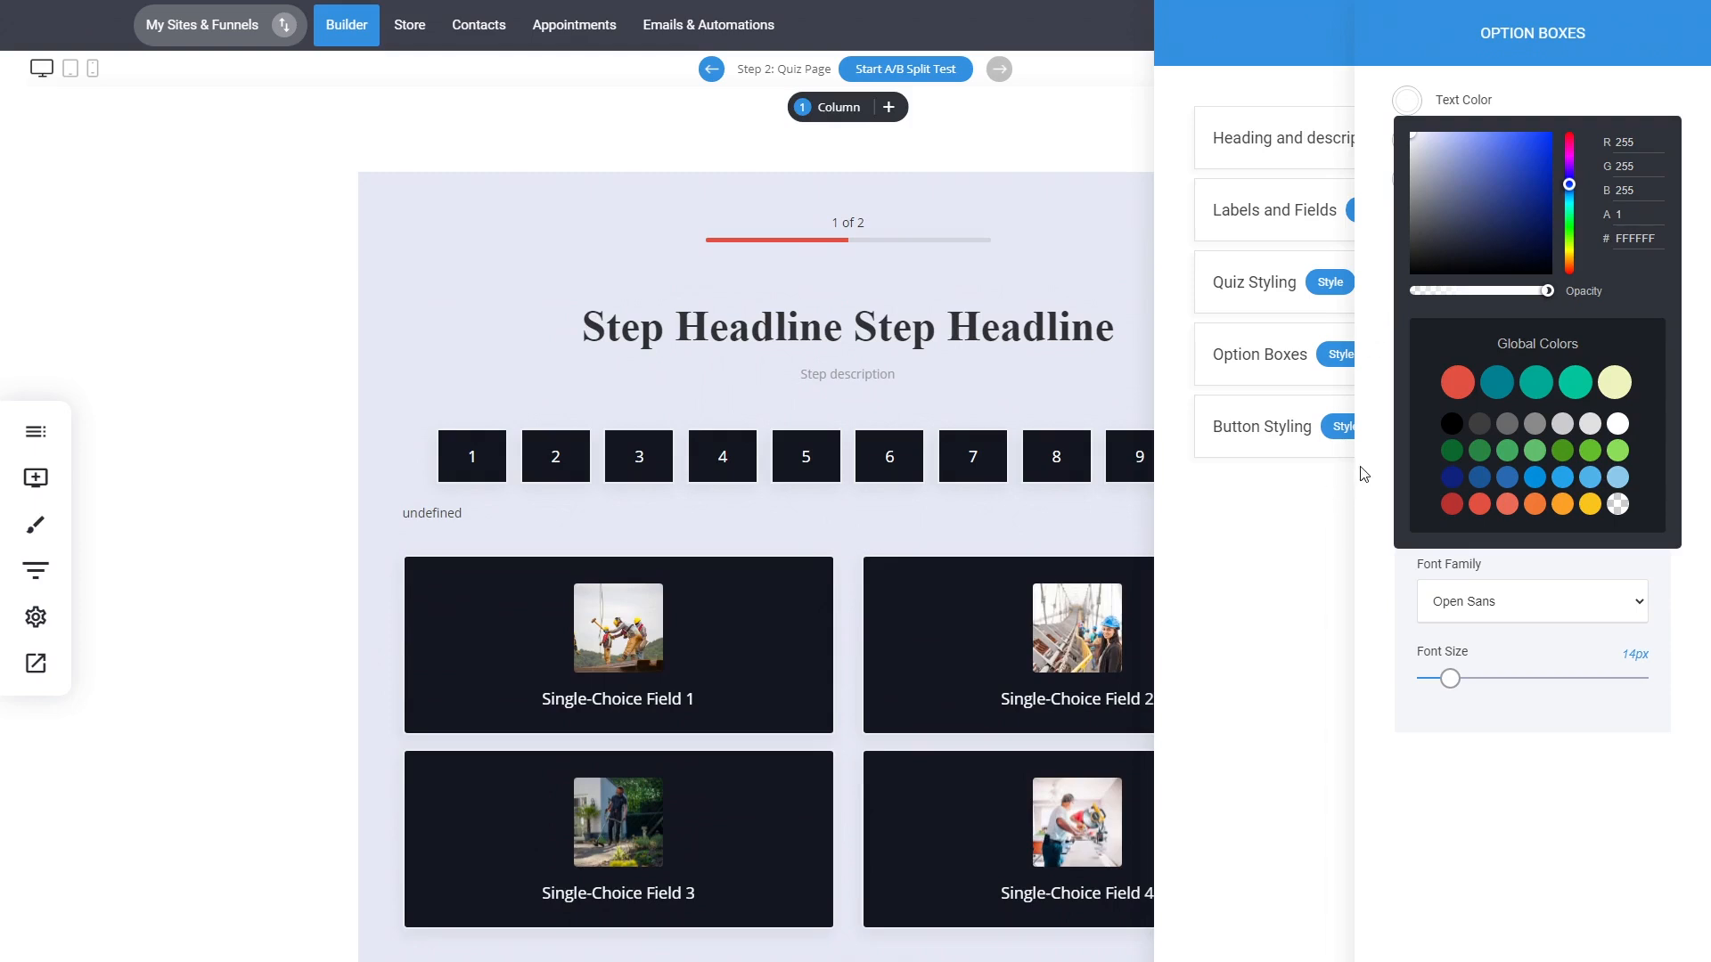
click(1322, 534)
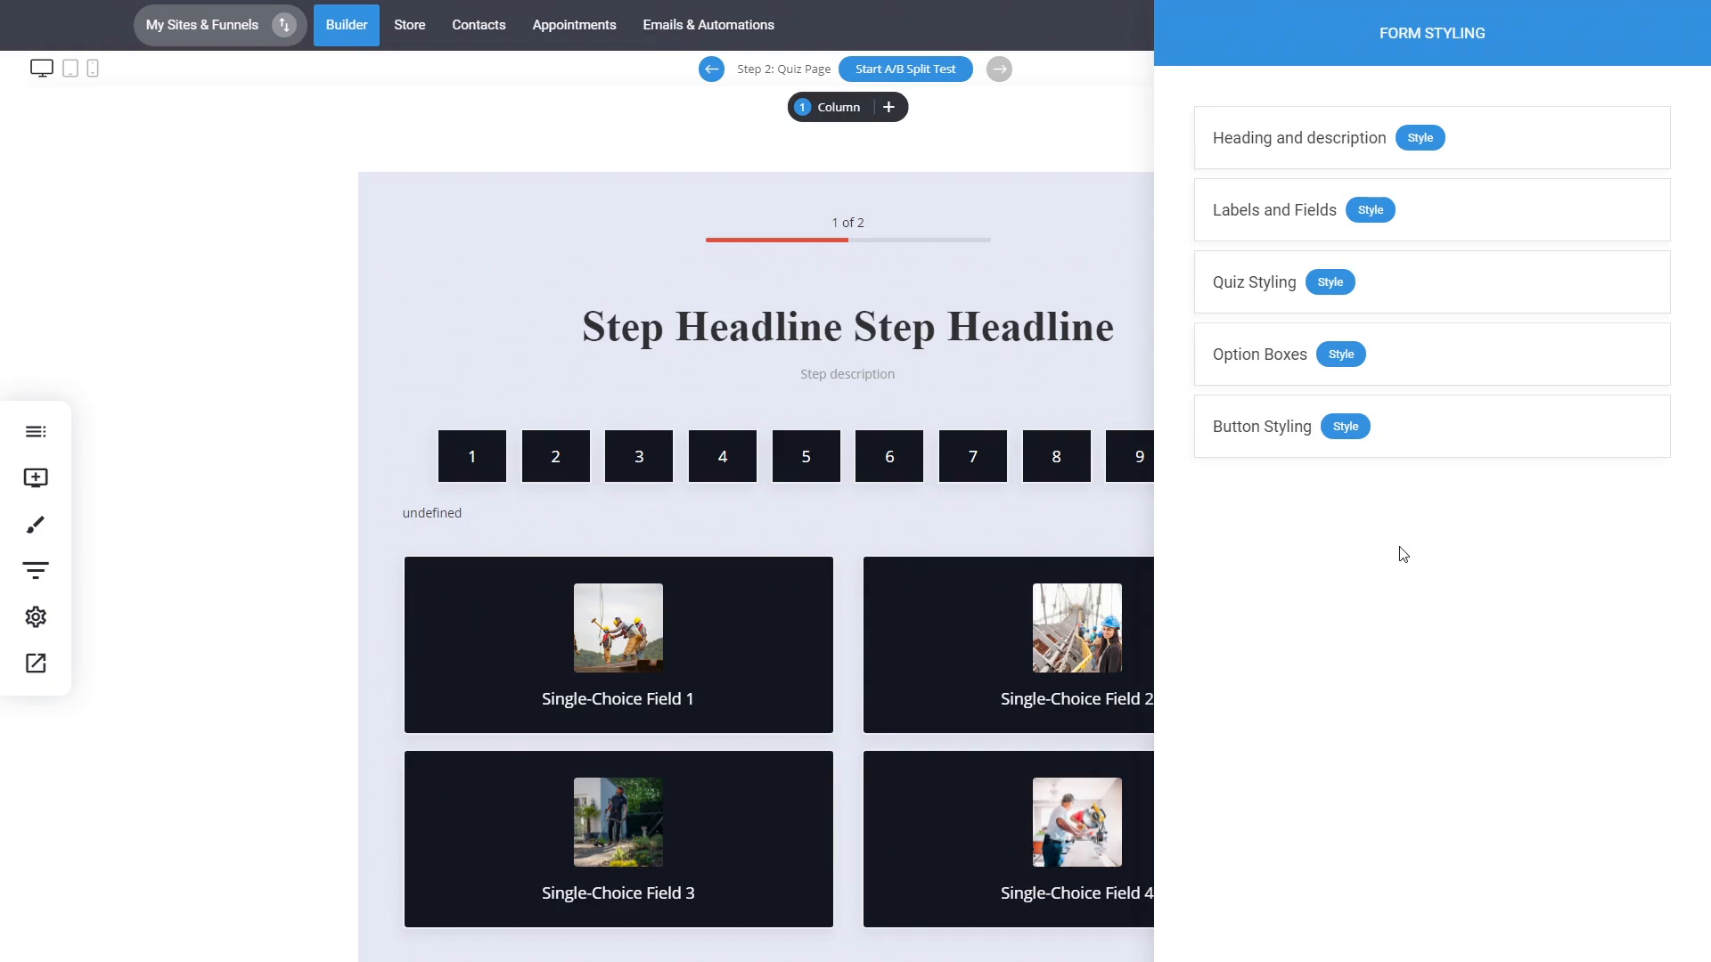
click(941, 432)
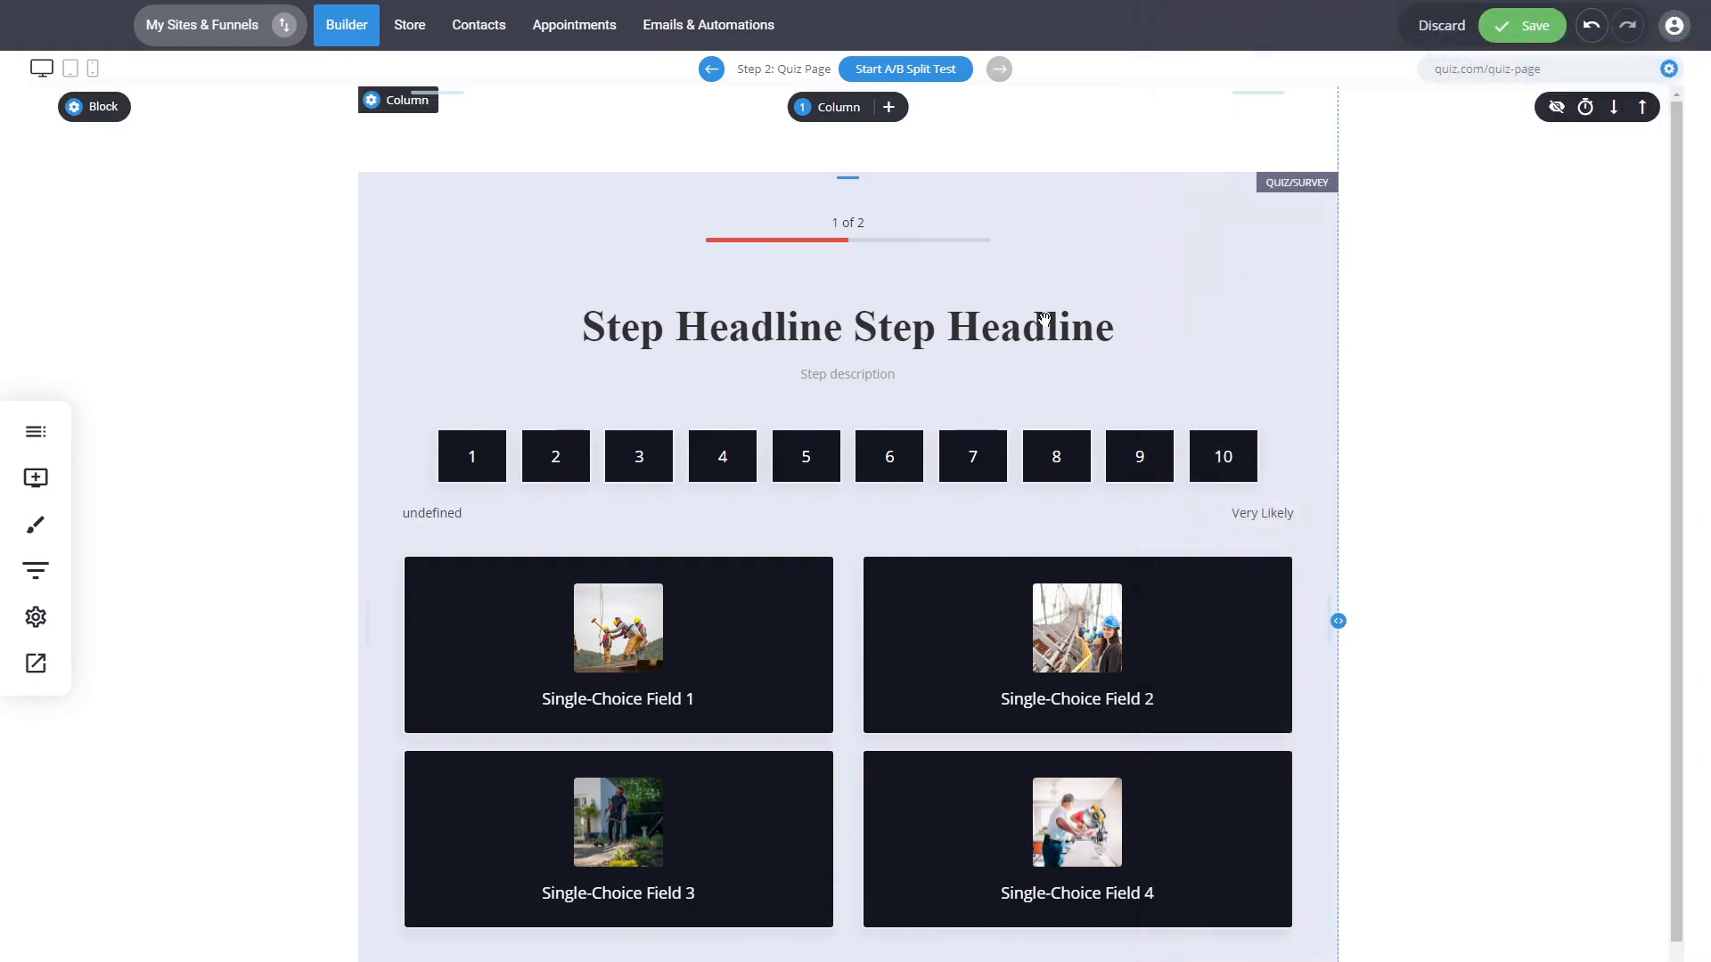
Step: Review the available widgets and the quiz's form fields, form settings and results options
click(35, 478)
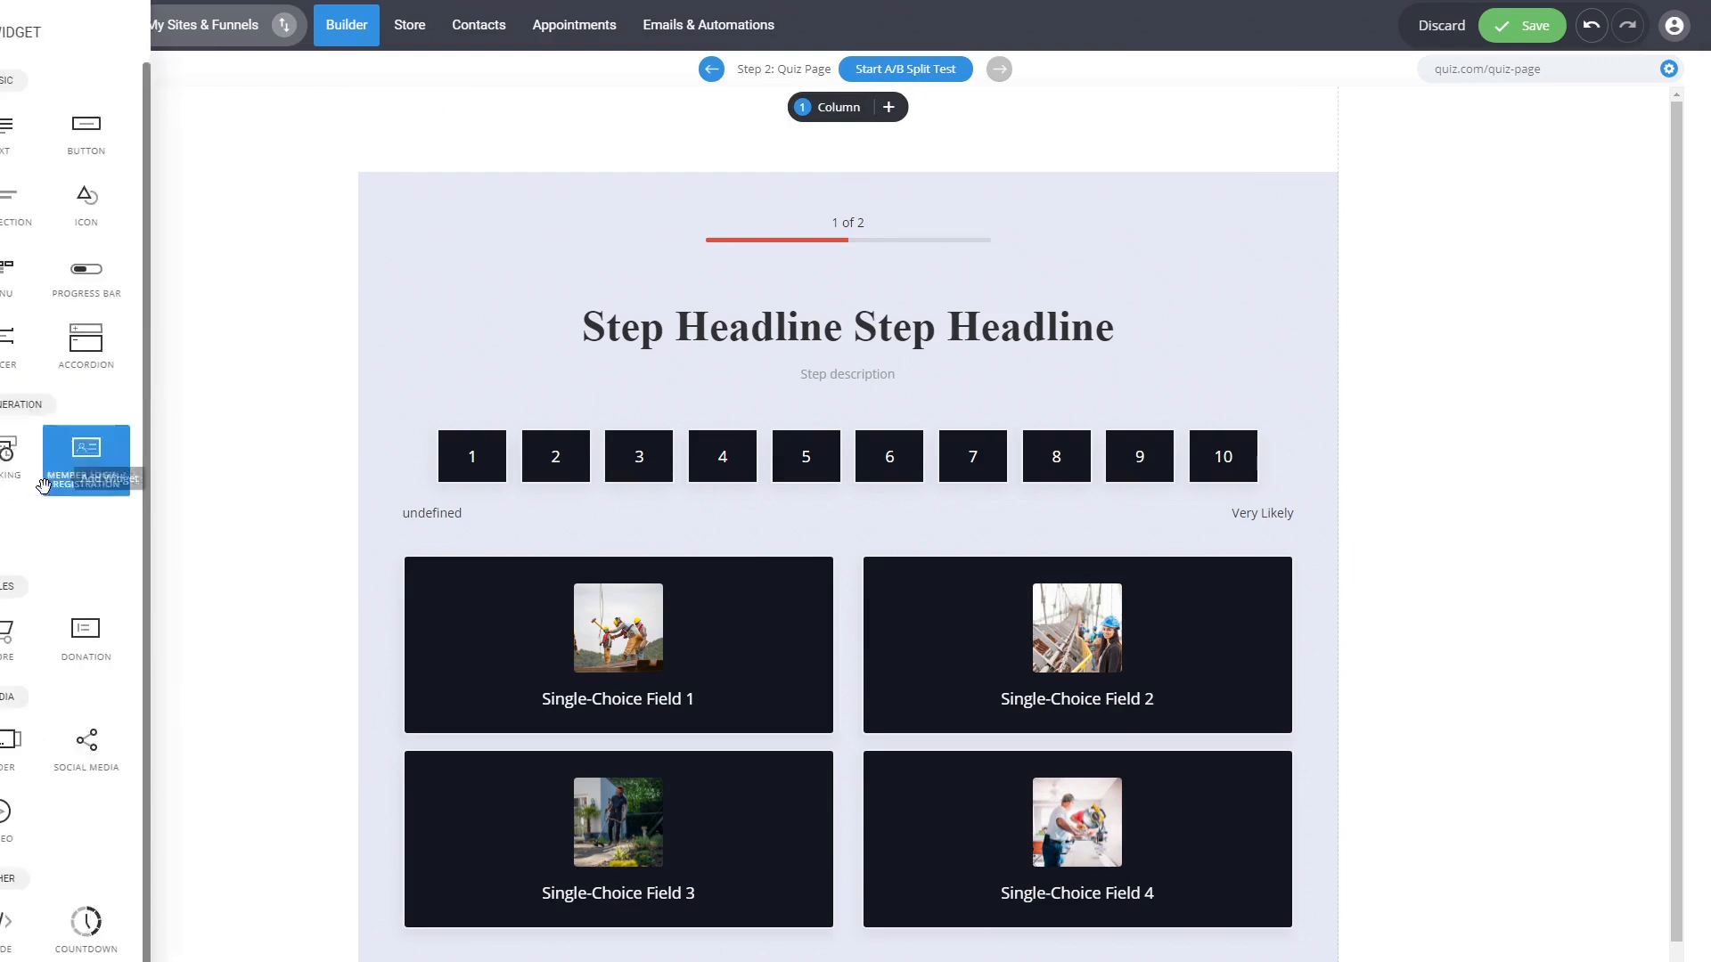
click(710, 519)
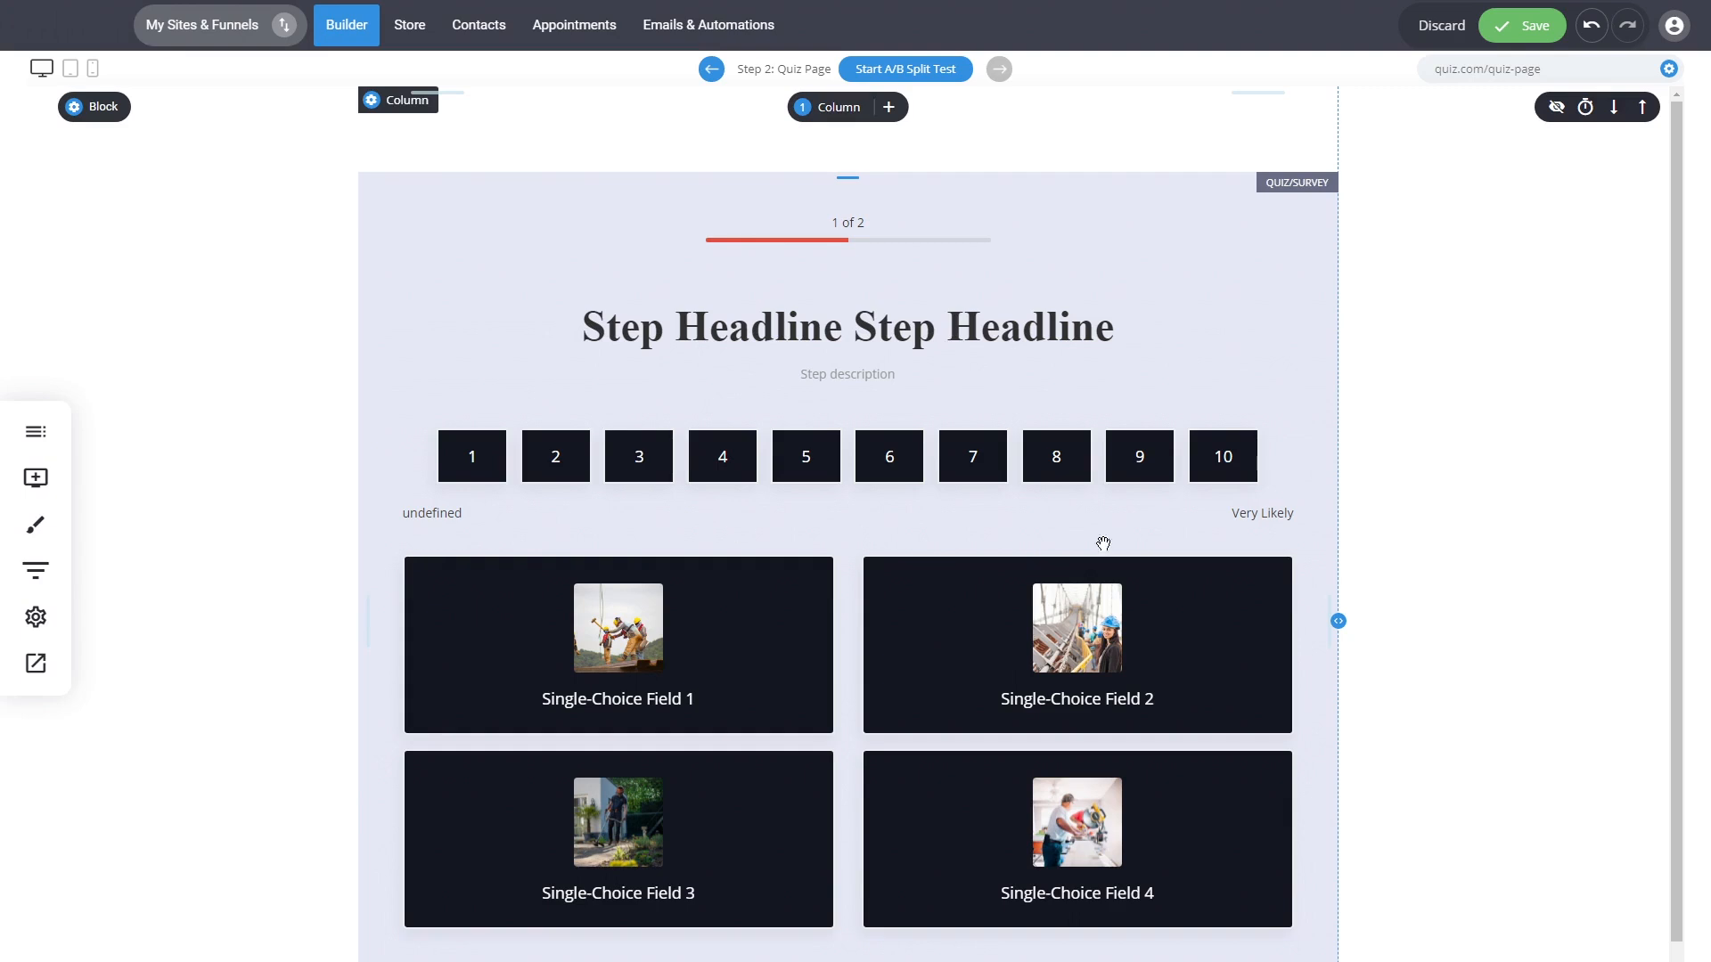
click(670, 480)
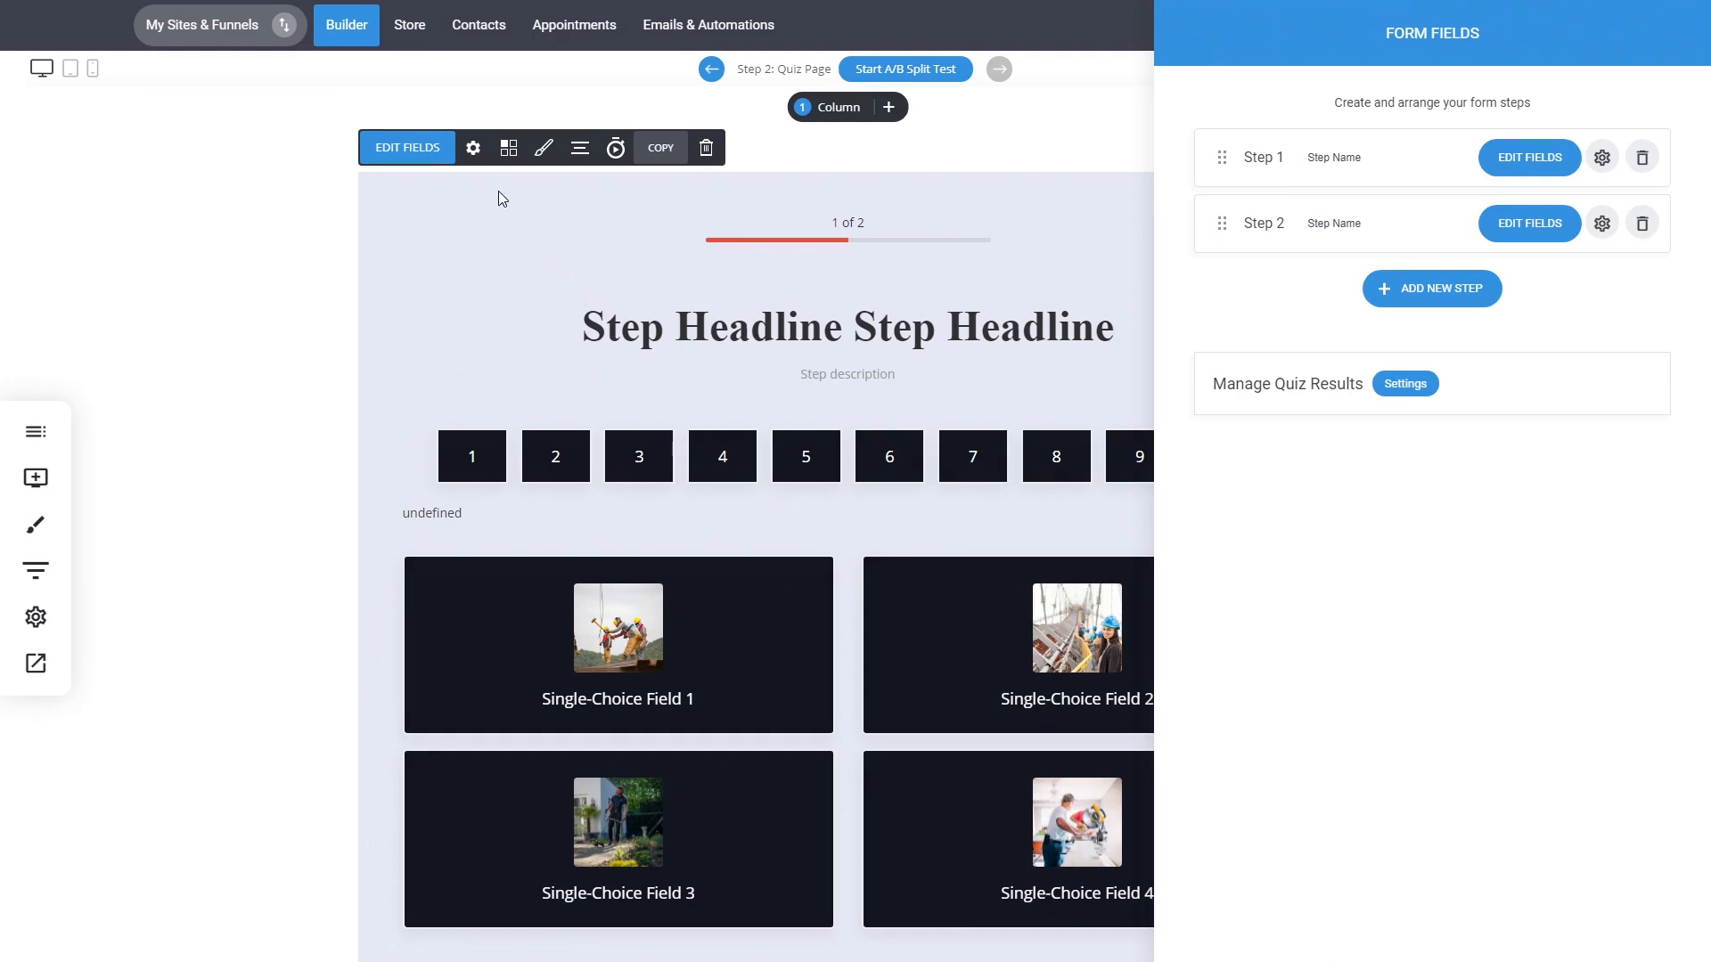
click(475, 162)
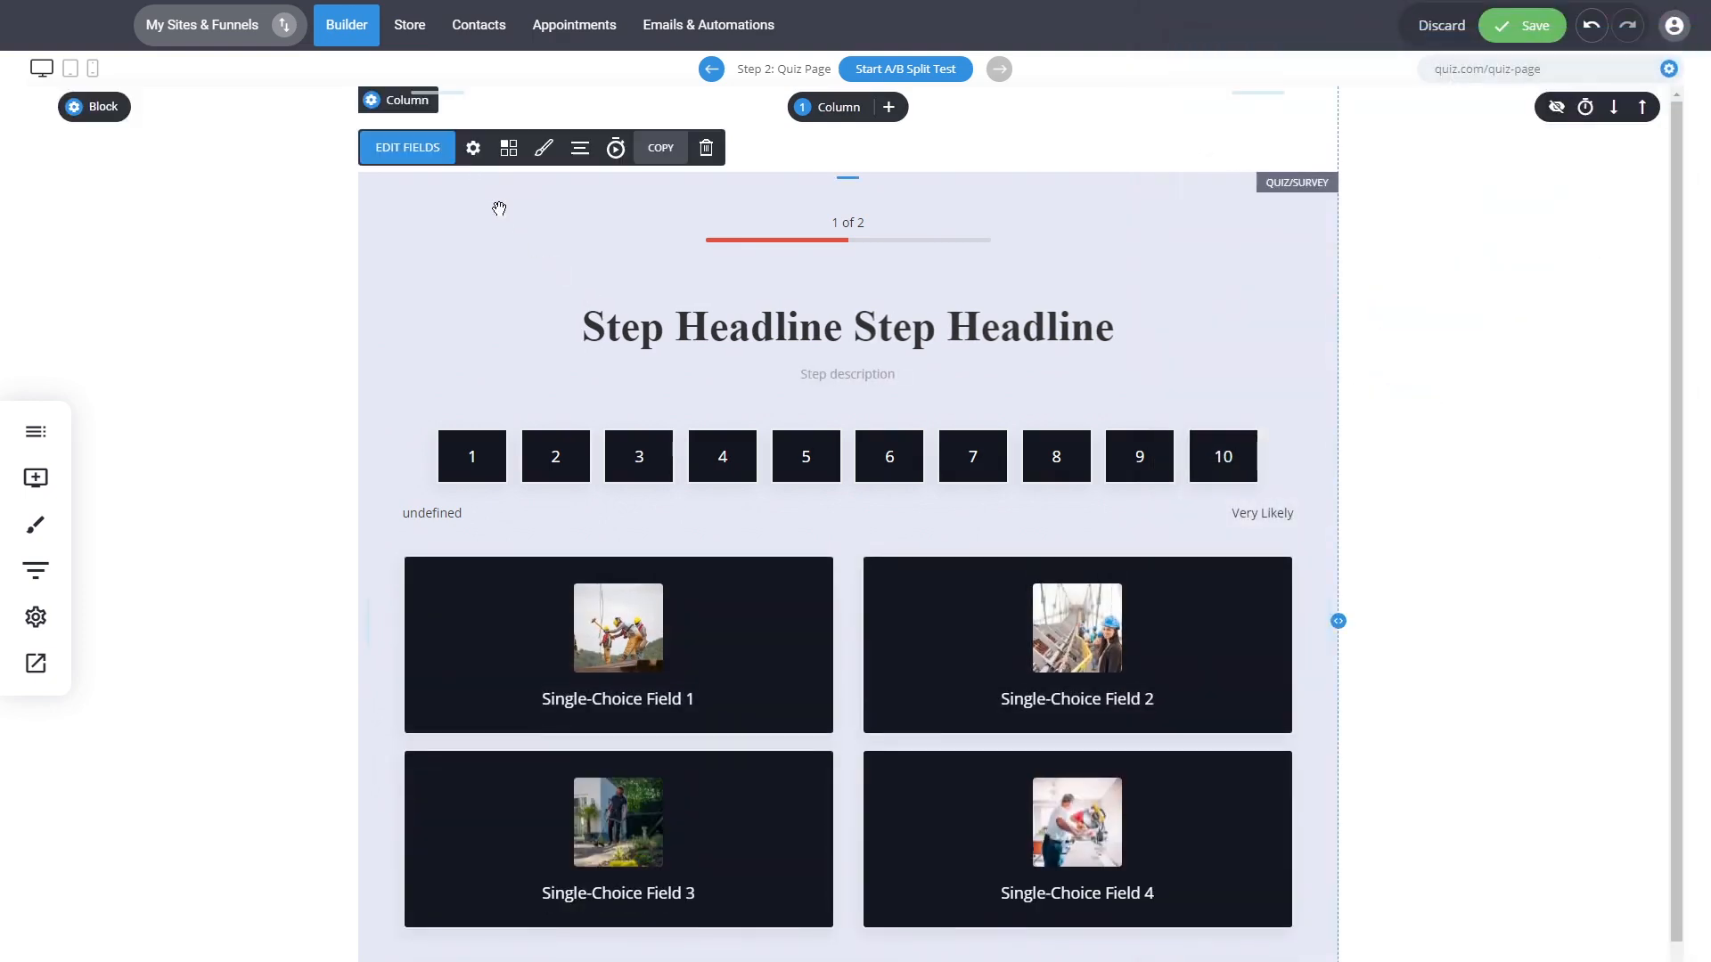
click(474, 147)
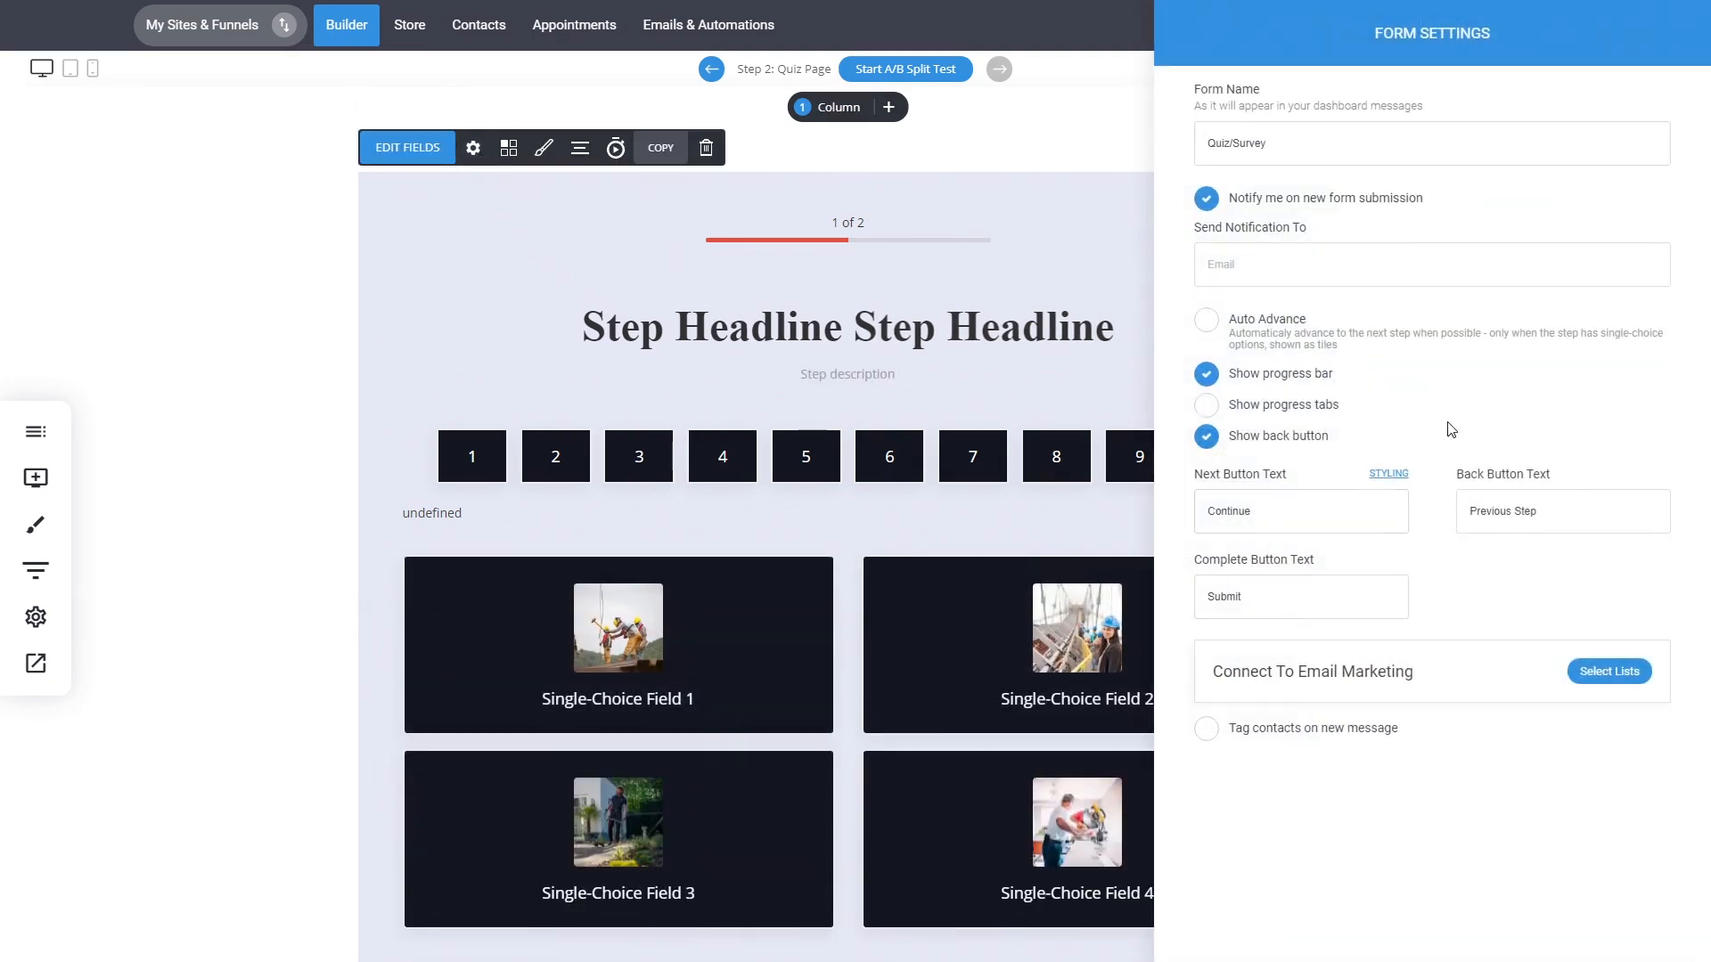
click(782, 463)
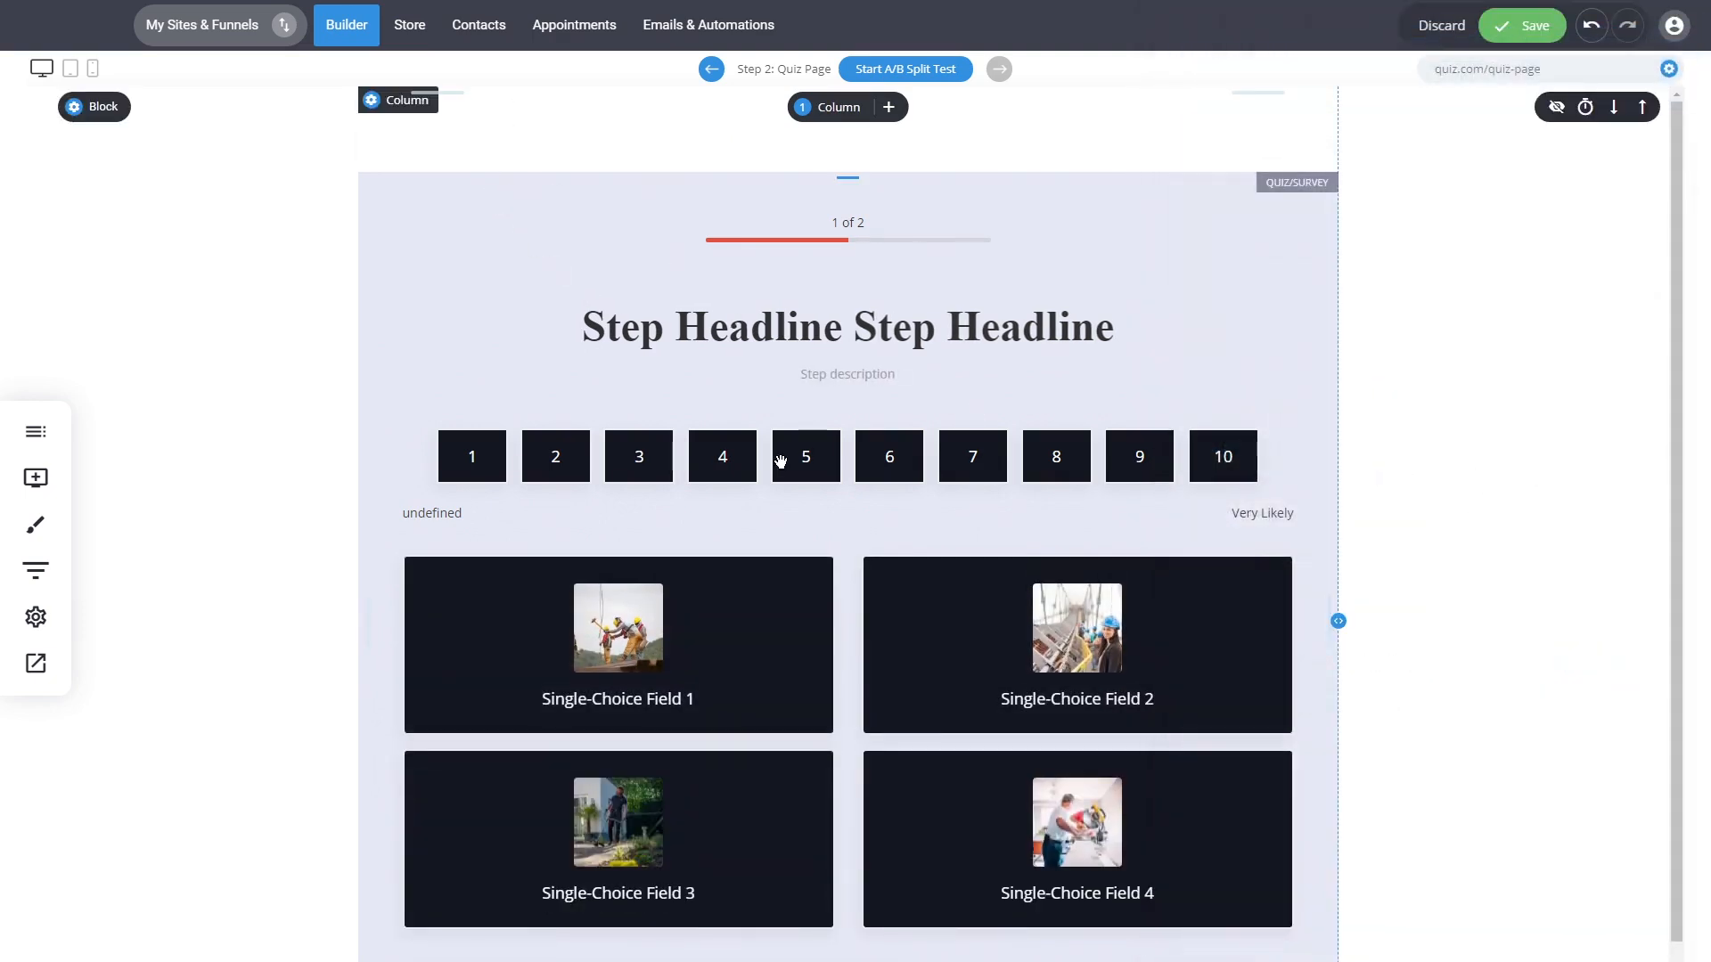
click(718, 454)
click(509, 150)
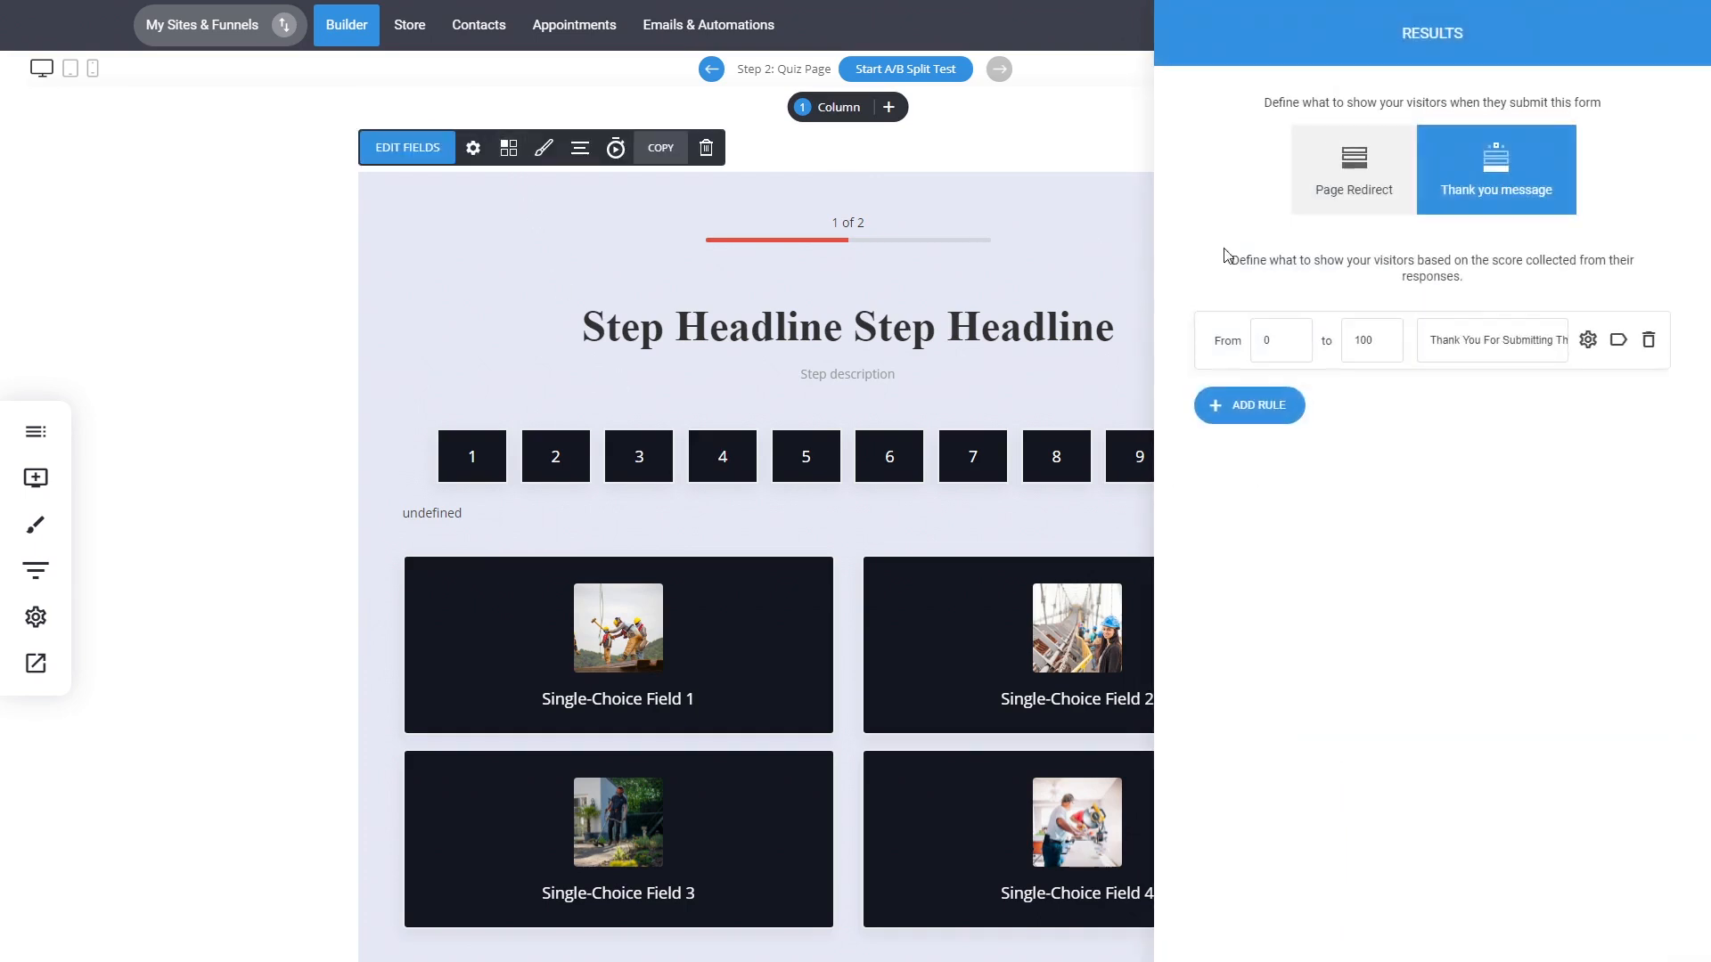
click(693, 520)
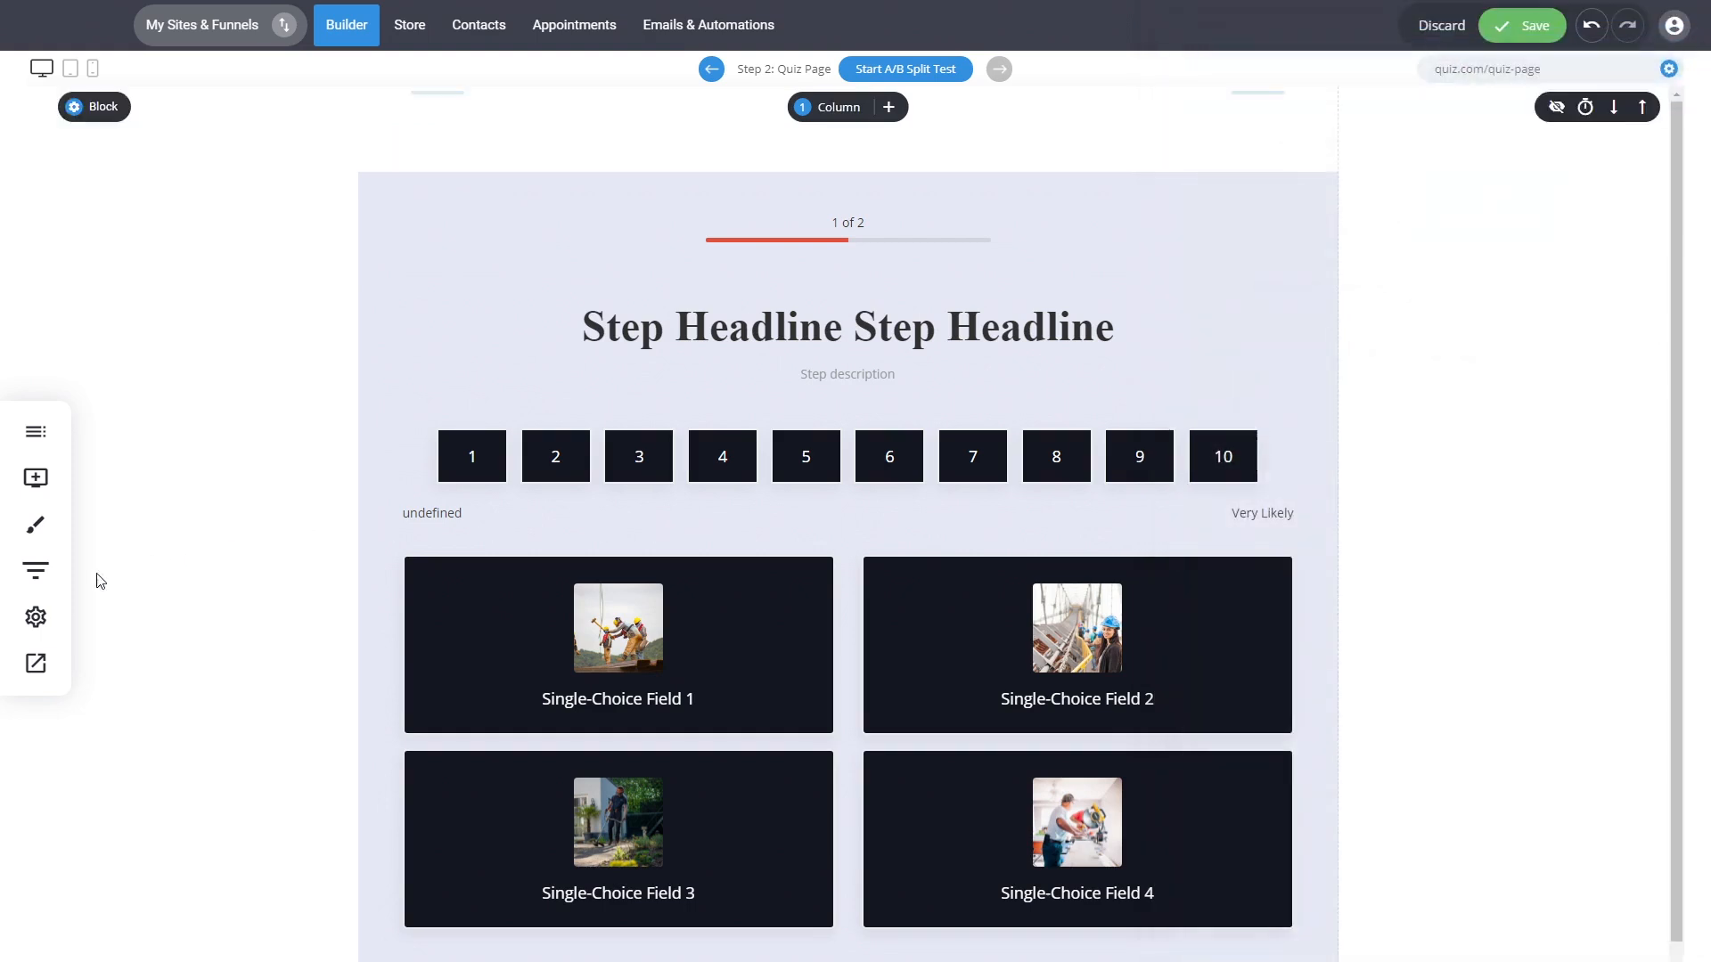
Step: Browse the Thank You page templates offered for a new funnel step, without adding one
click(38, 579)
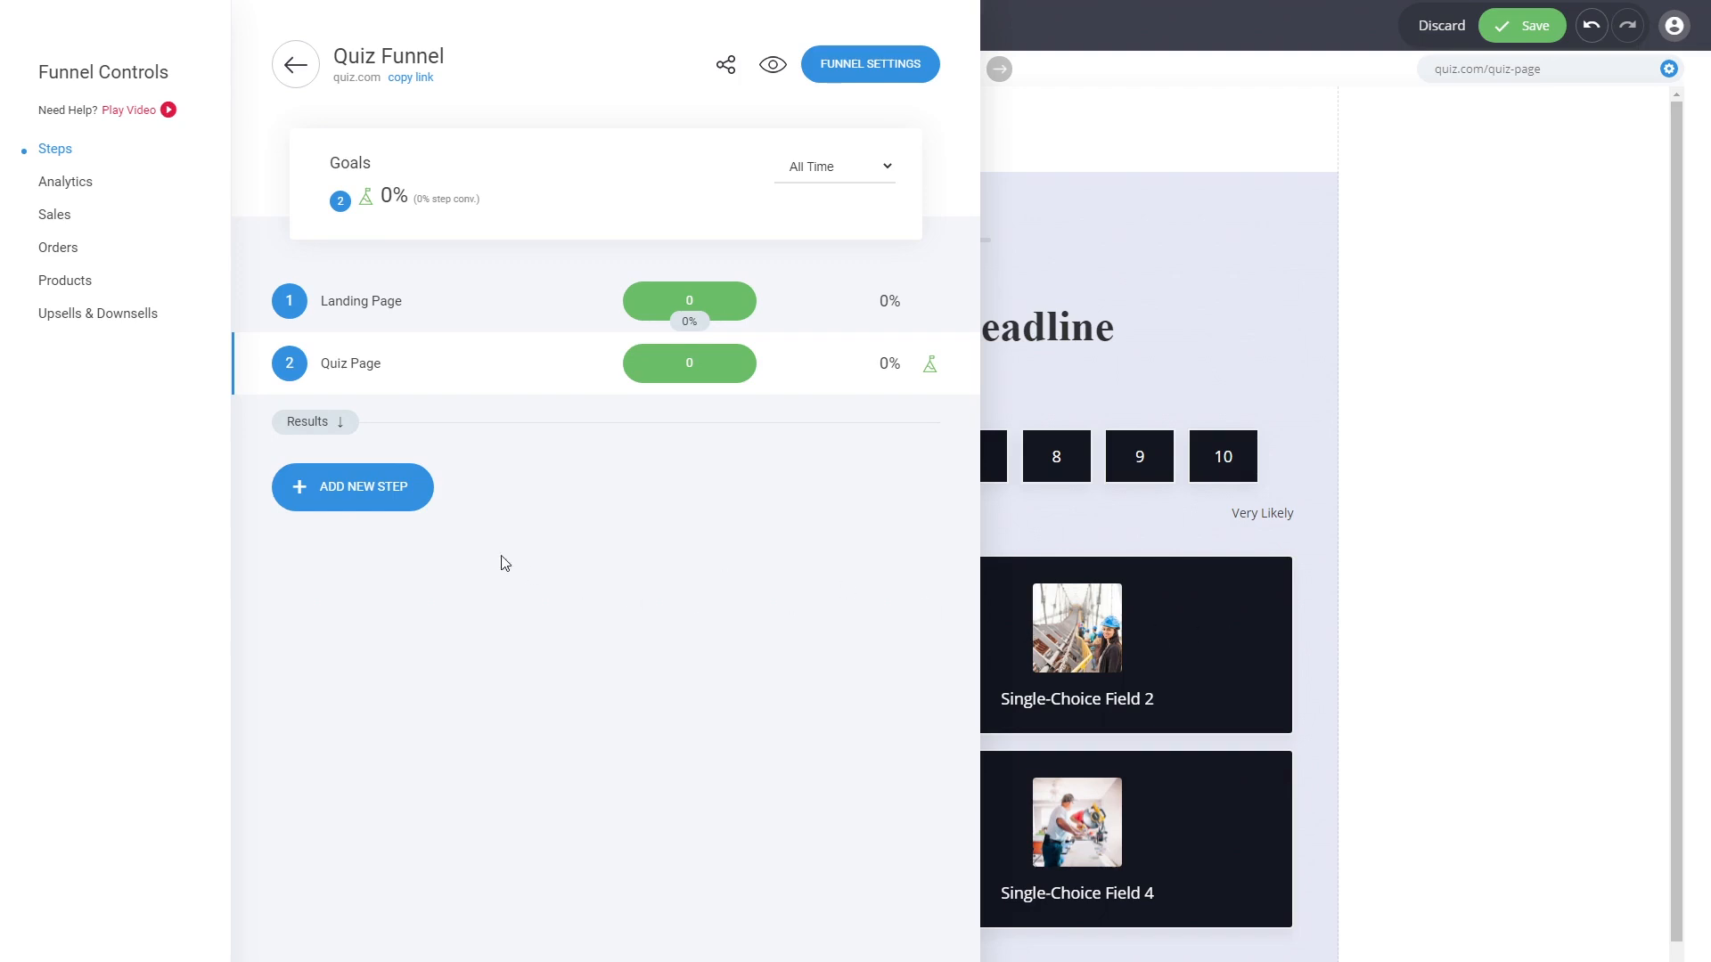
click(408, 498)
click(531, 490)
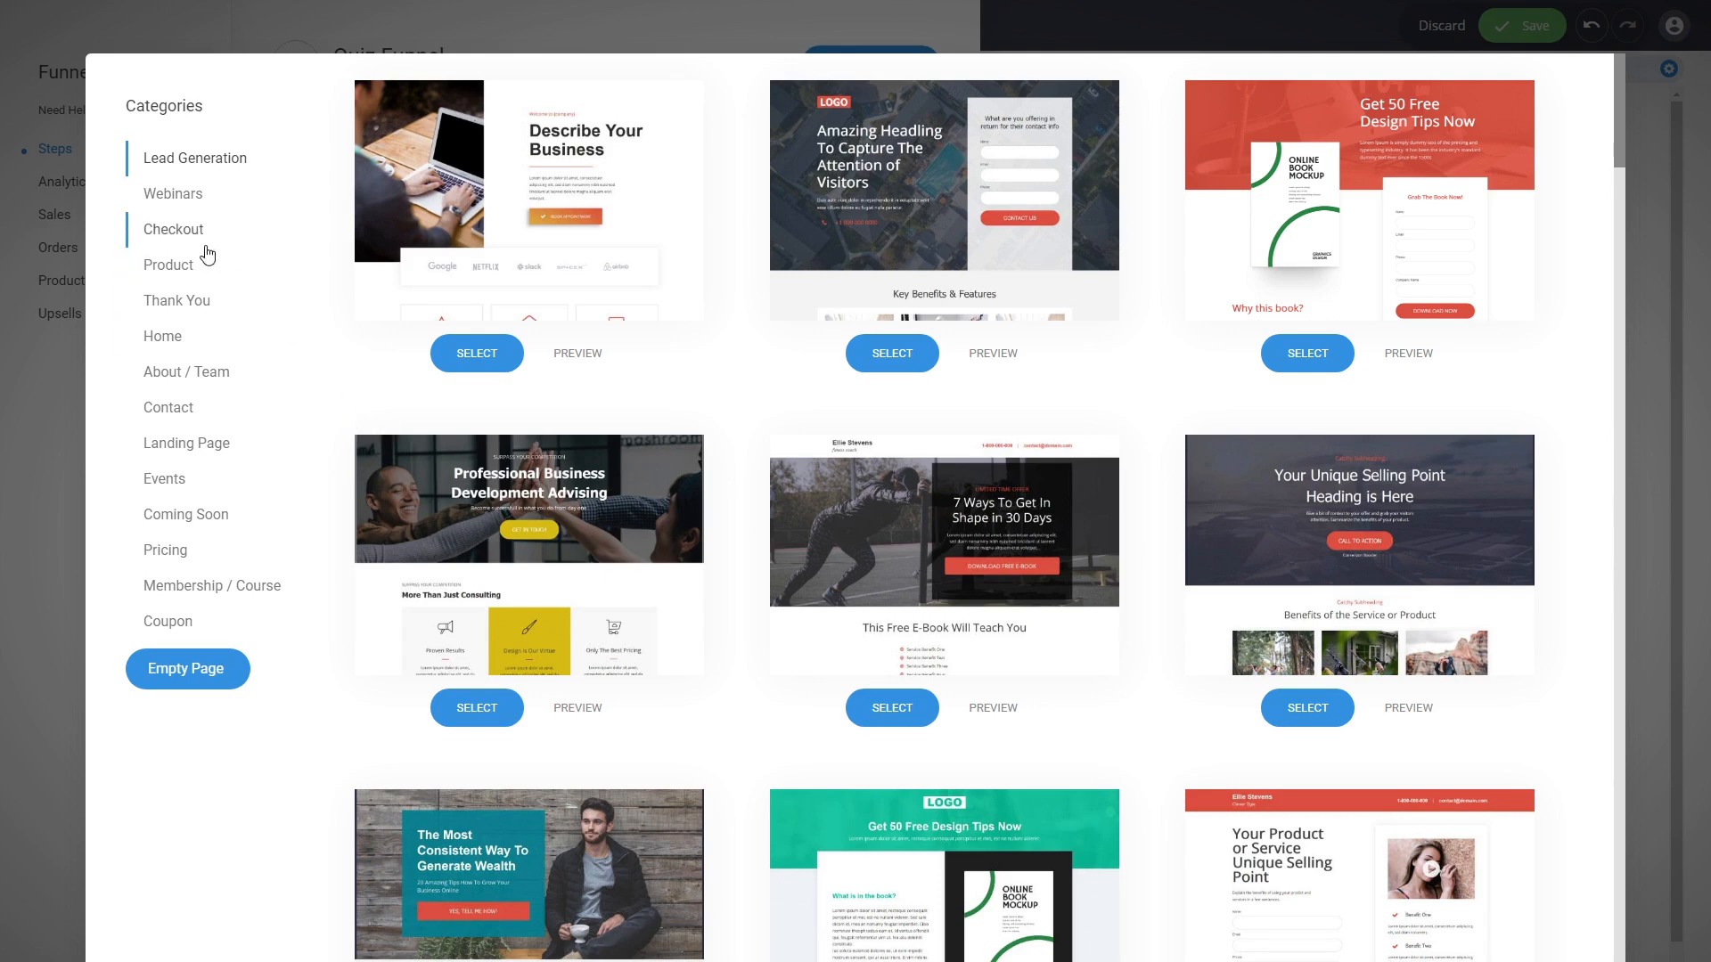
click(179, 303)
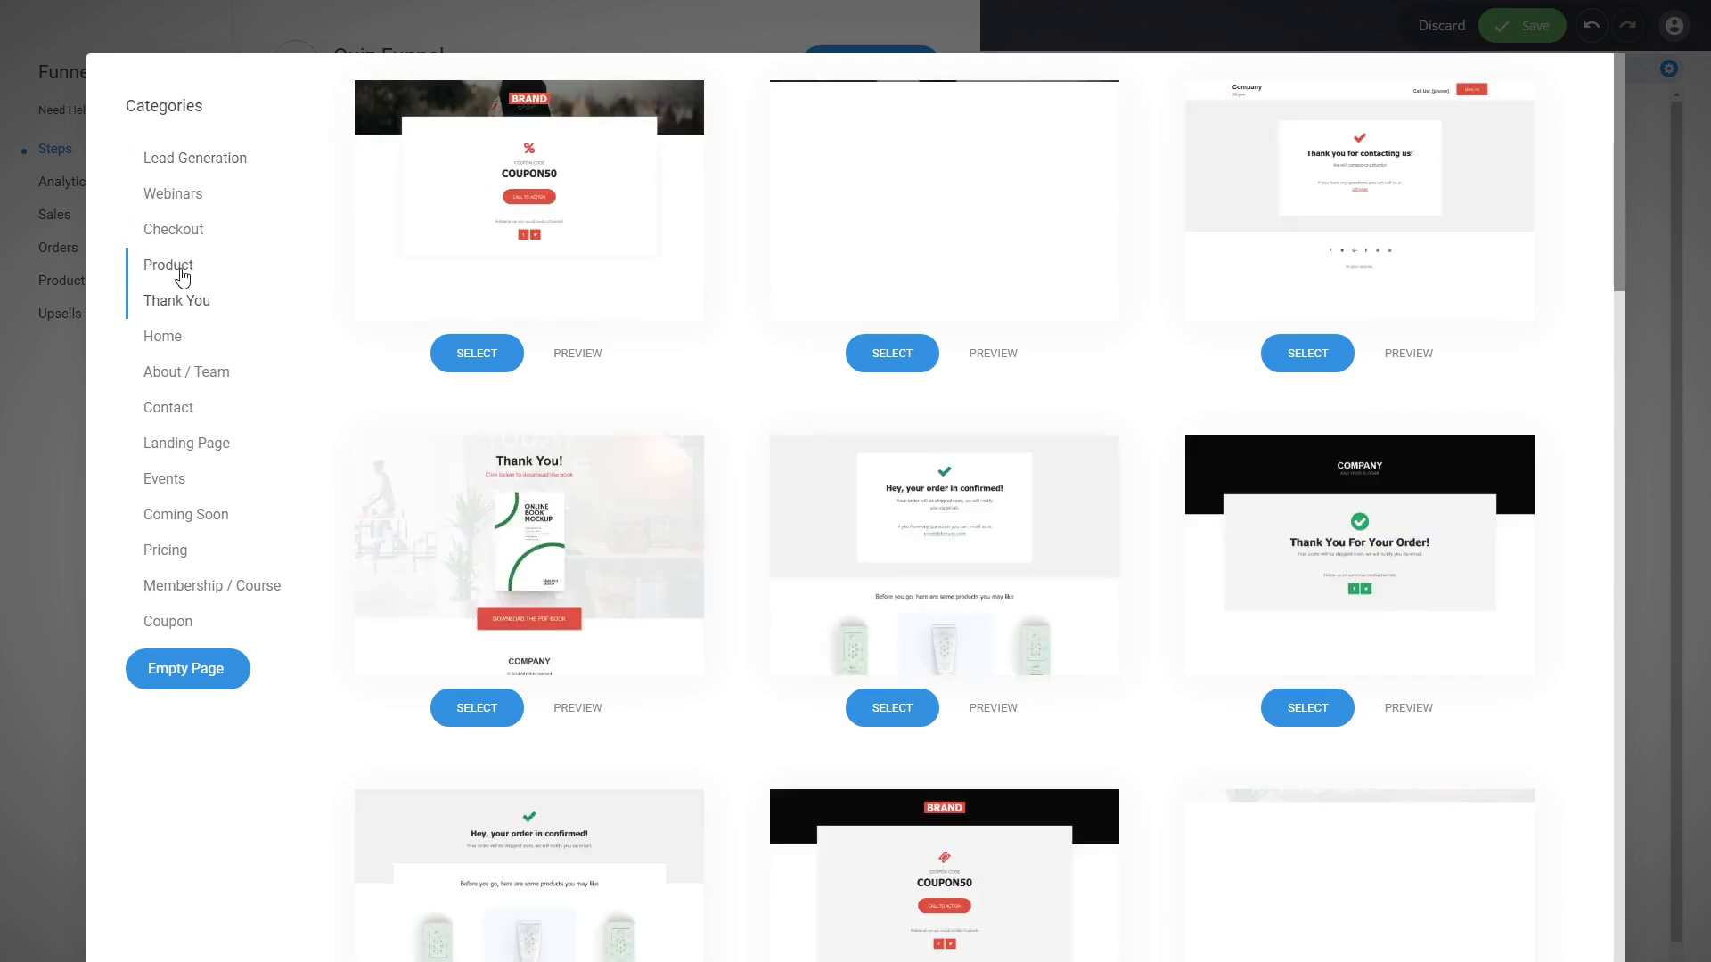
click(179, 273)
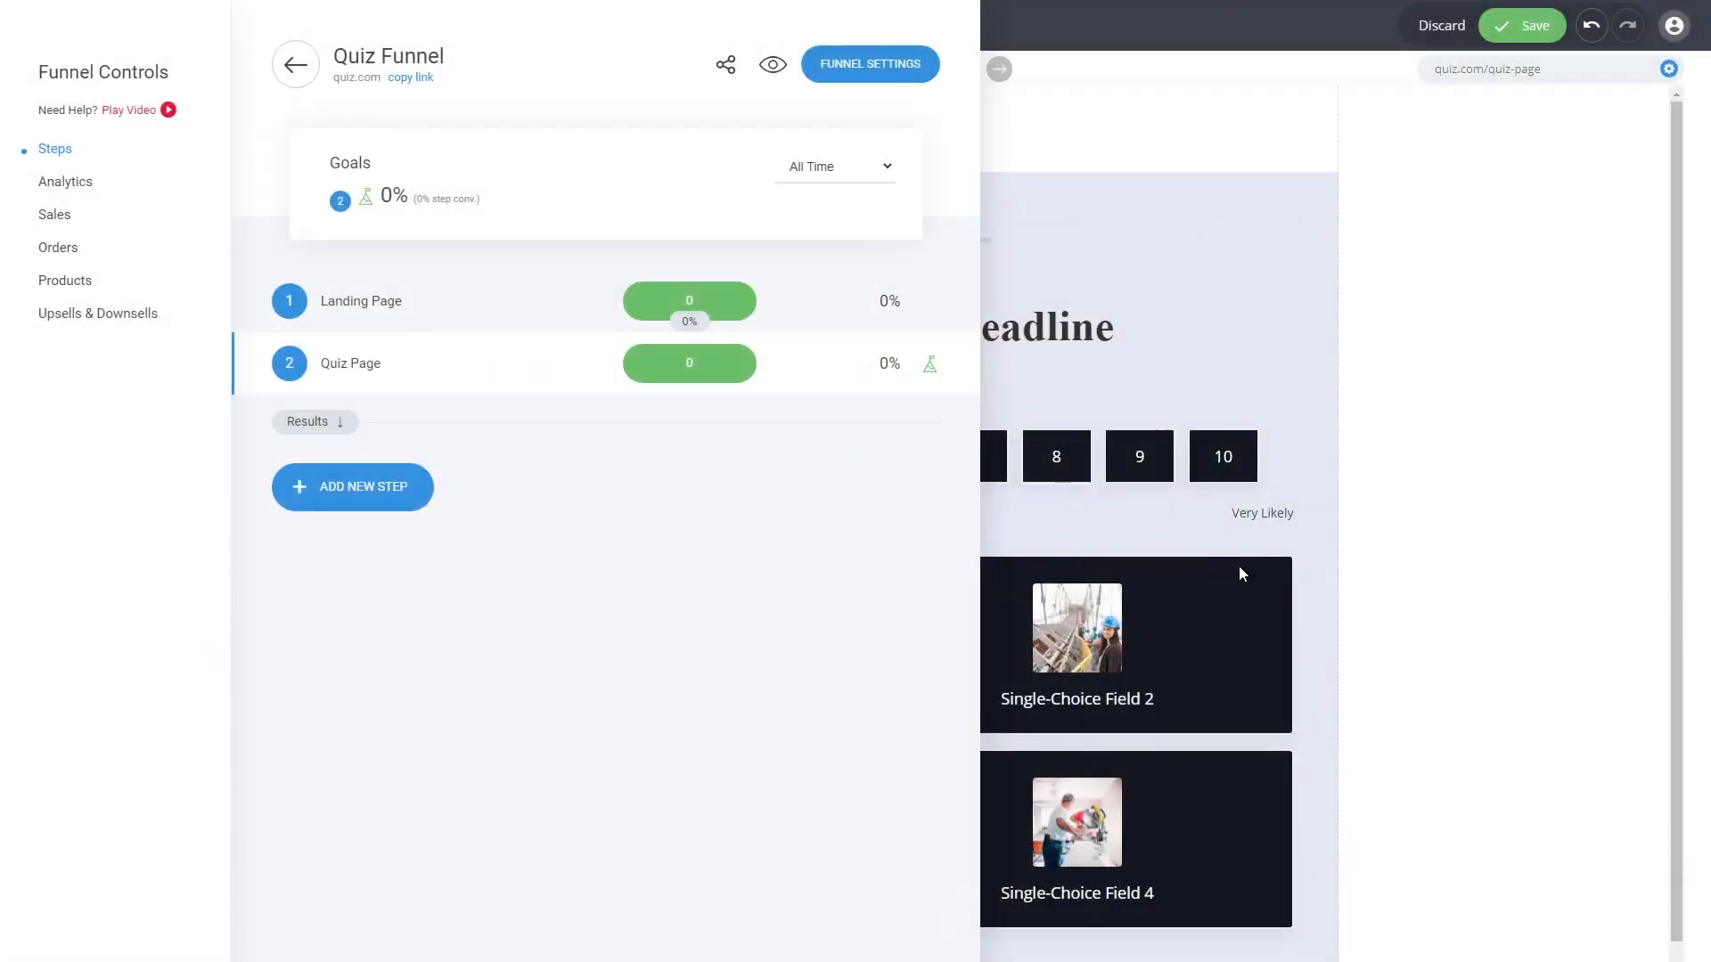
click(1238, 573)
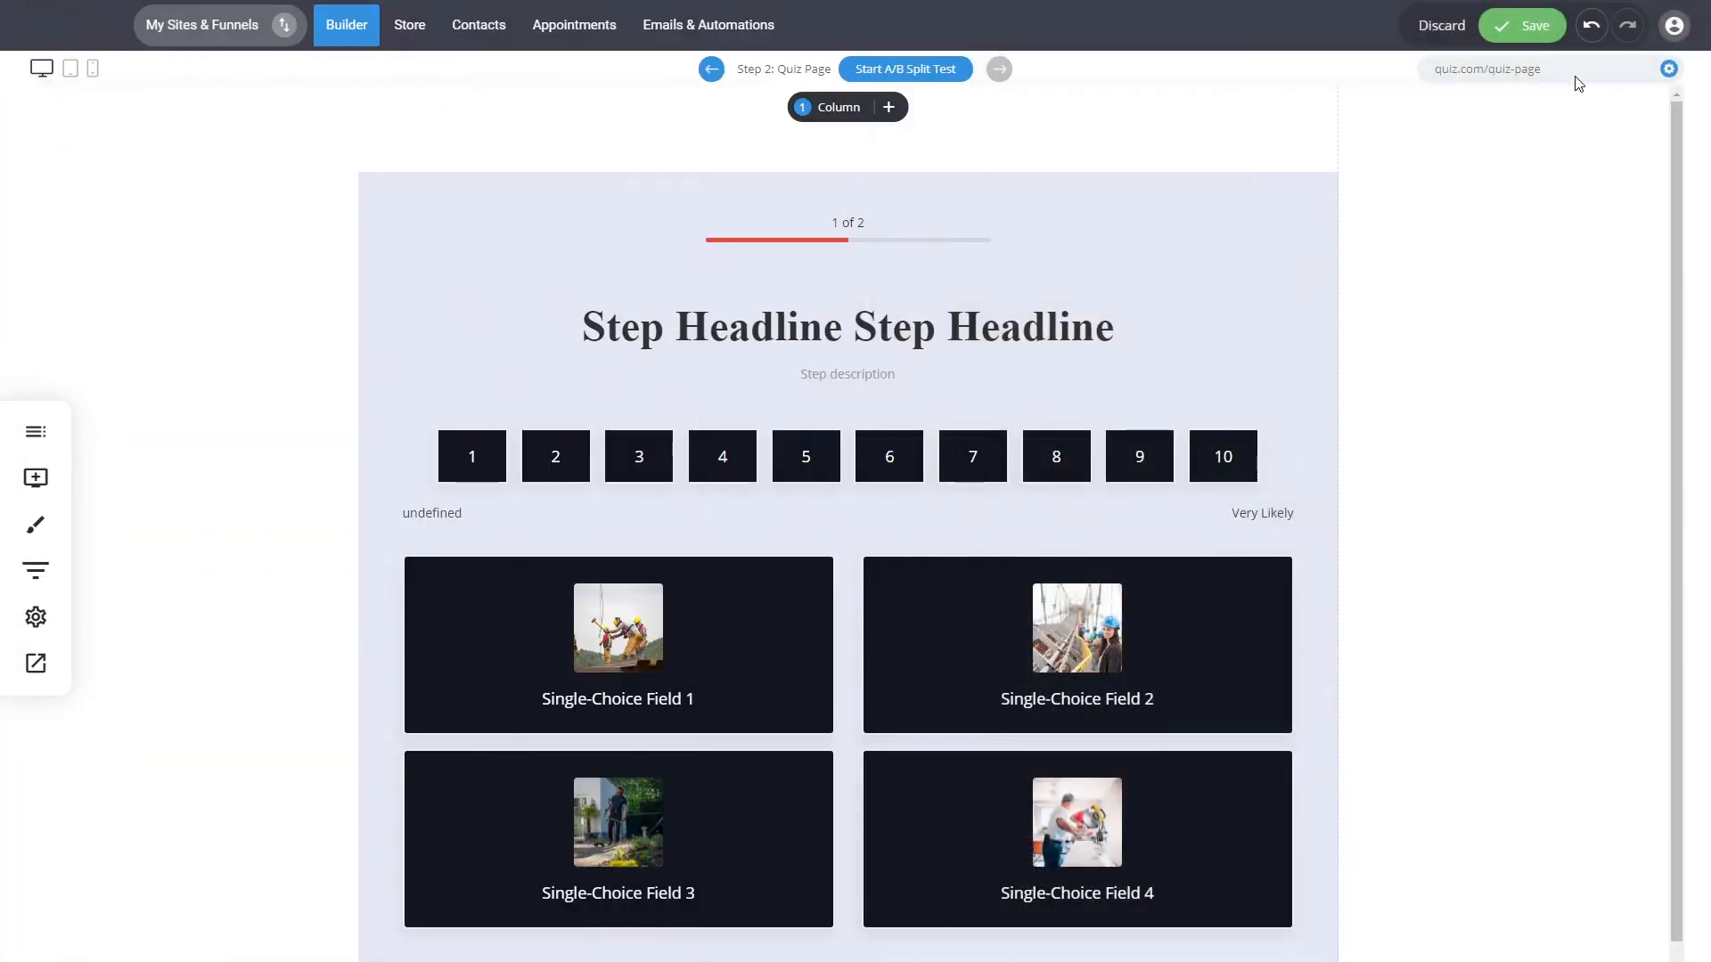
Step: Test the quiz in preview by answering 6 and Single-Choice Field 2, and continue through to the thank-you message
click(36, 663)
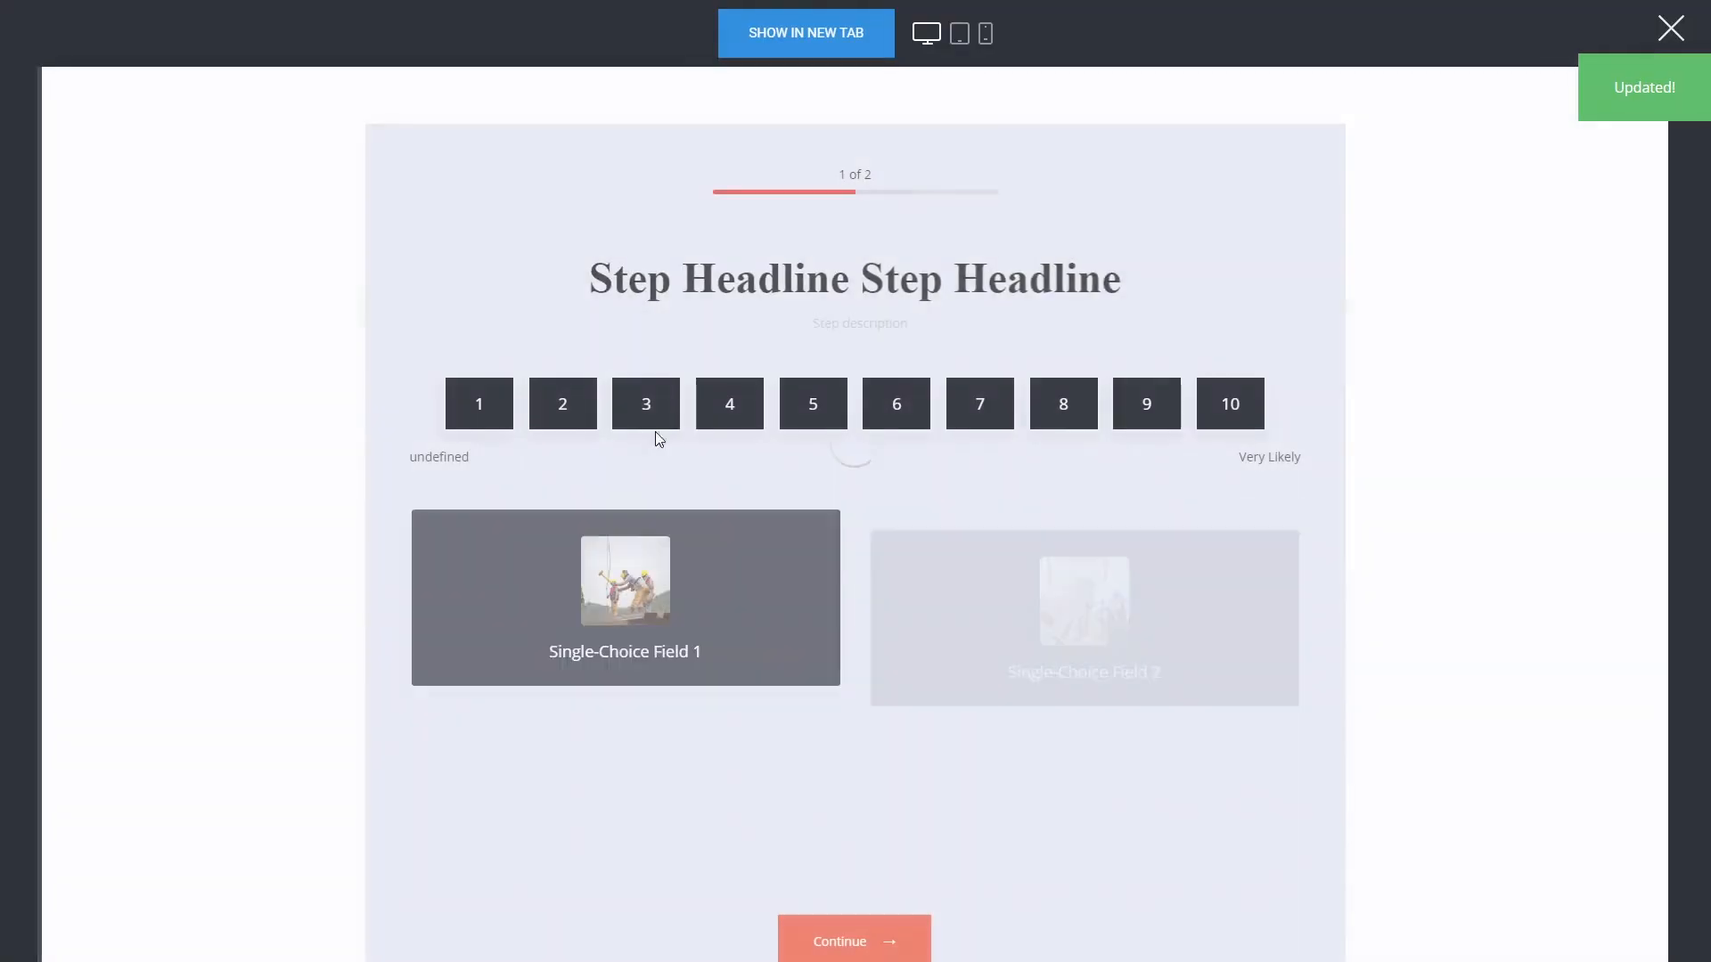
click(869, 417)
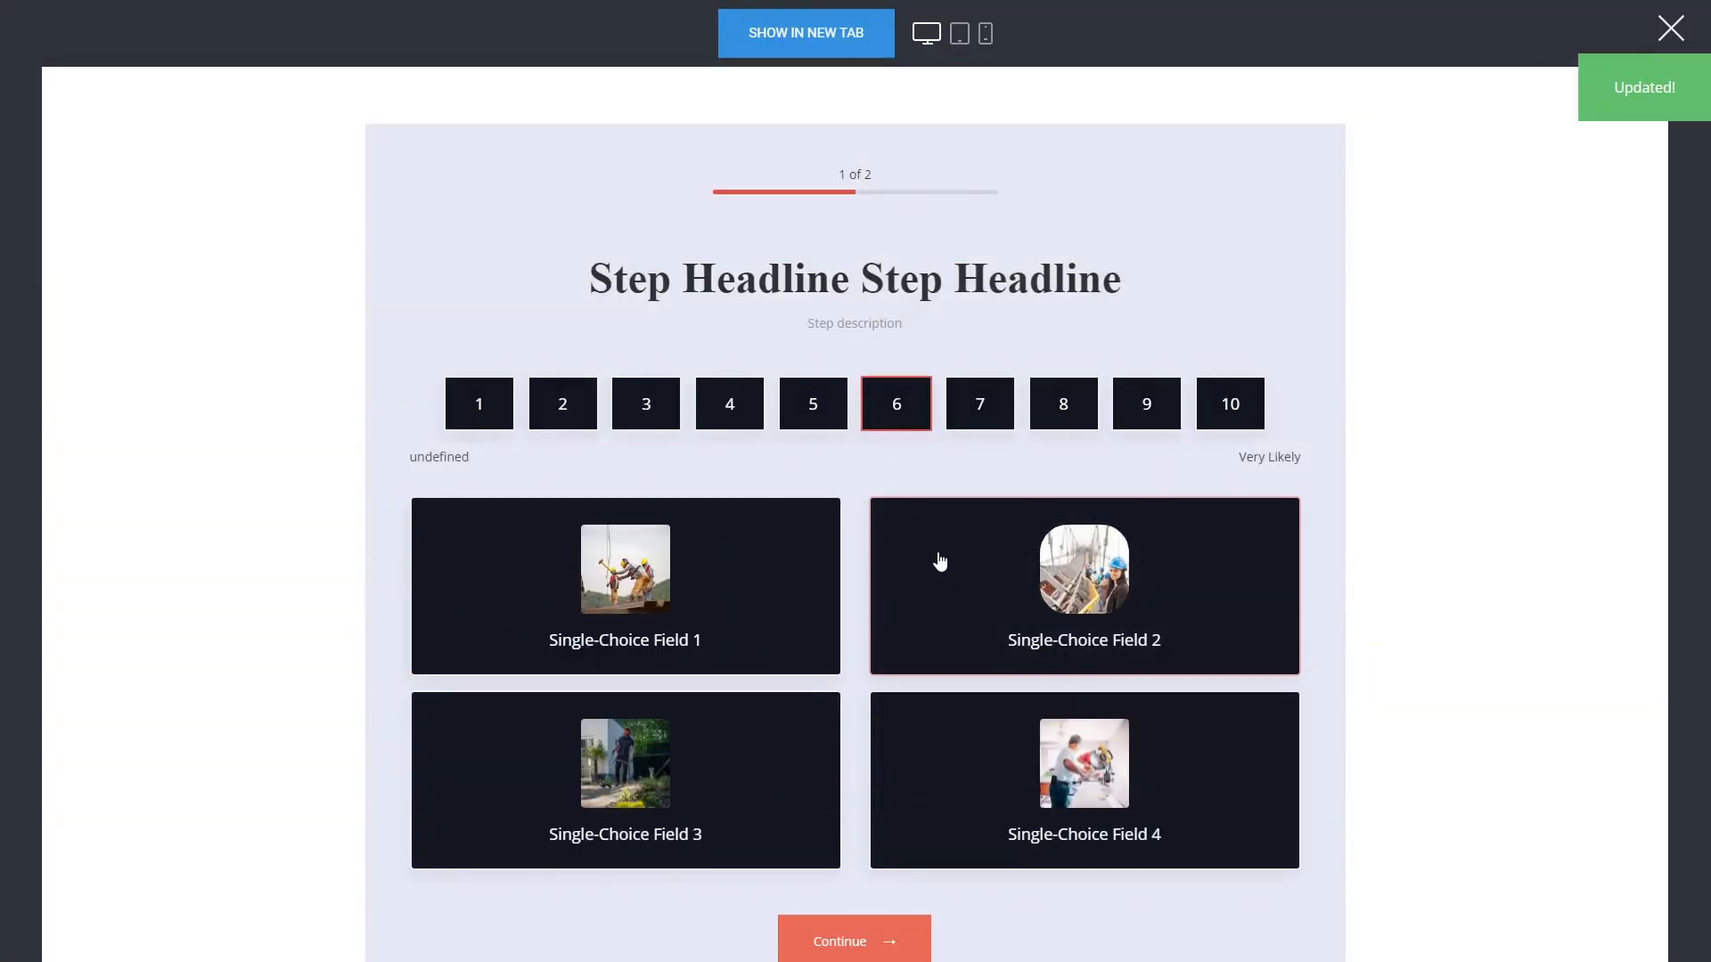
click(939, 561)
click(851, 942)
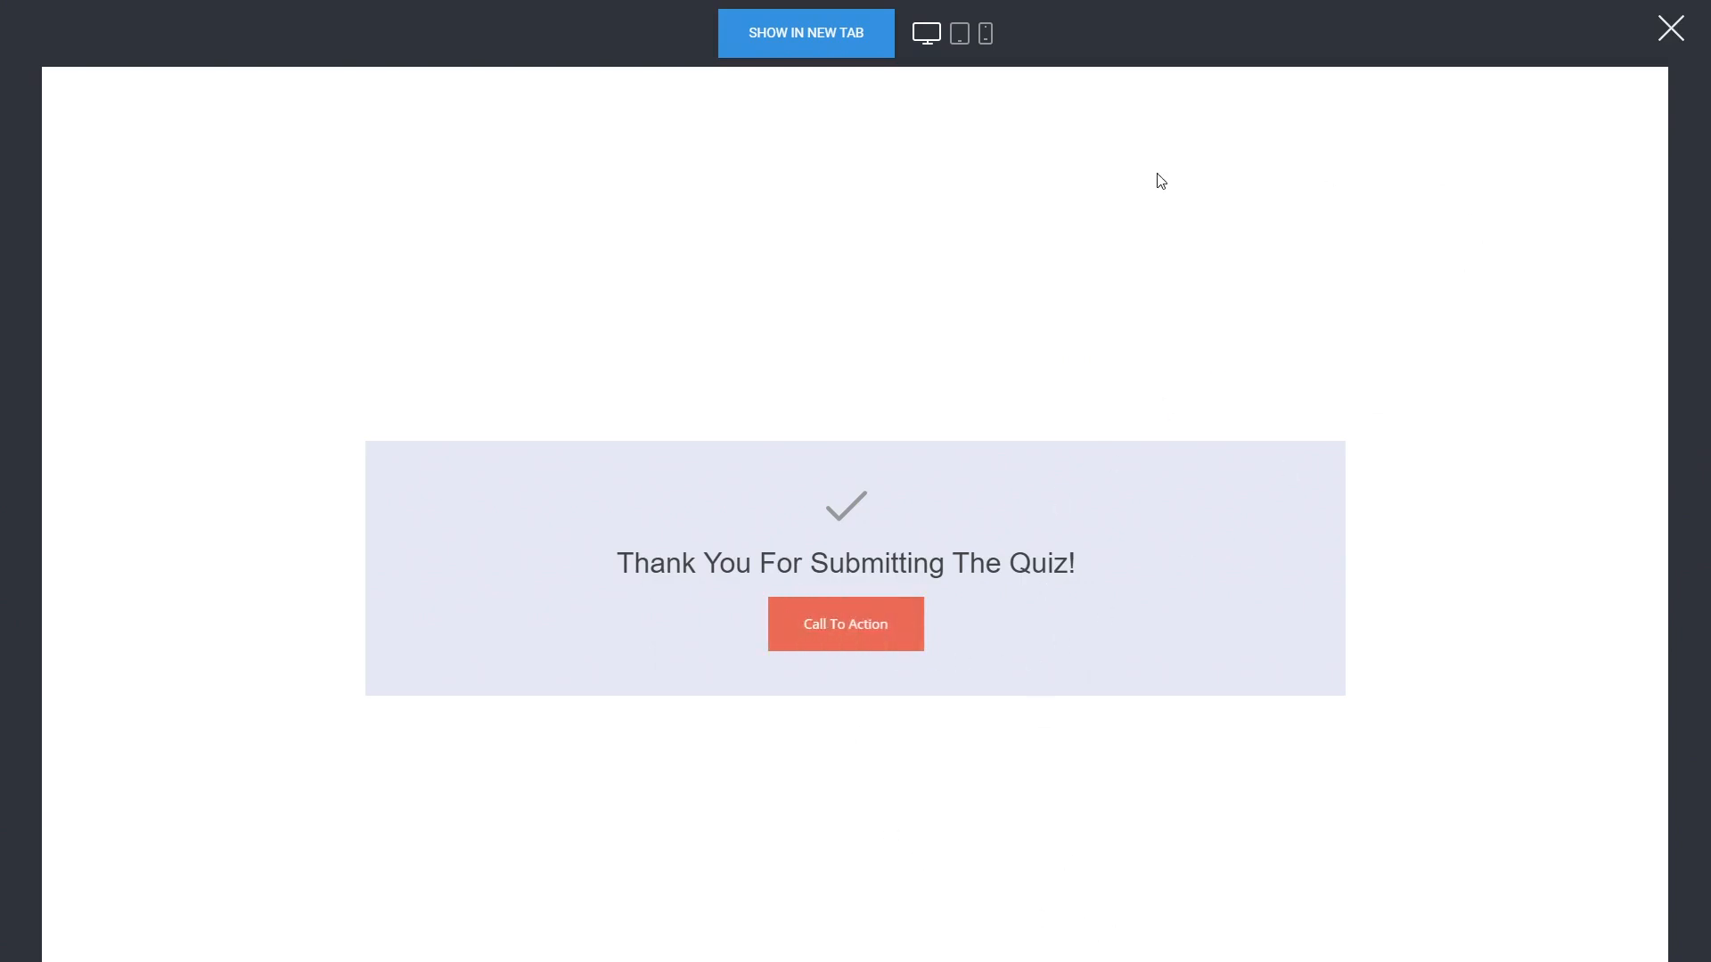
click(1670, 28)
Step: Open the controls of the quiz funnel to view its steps
click(36, 571)
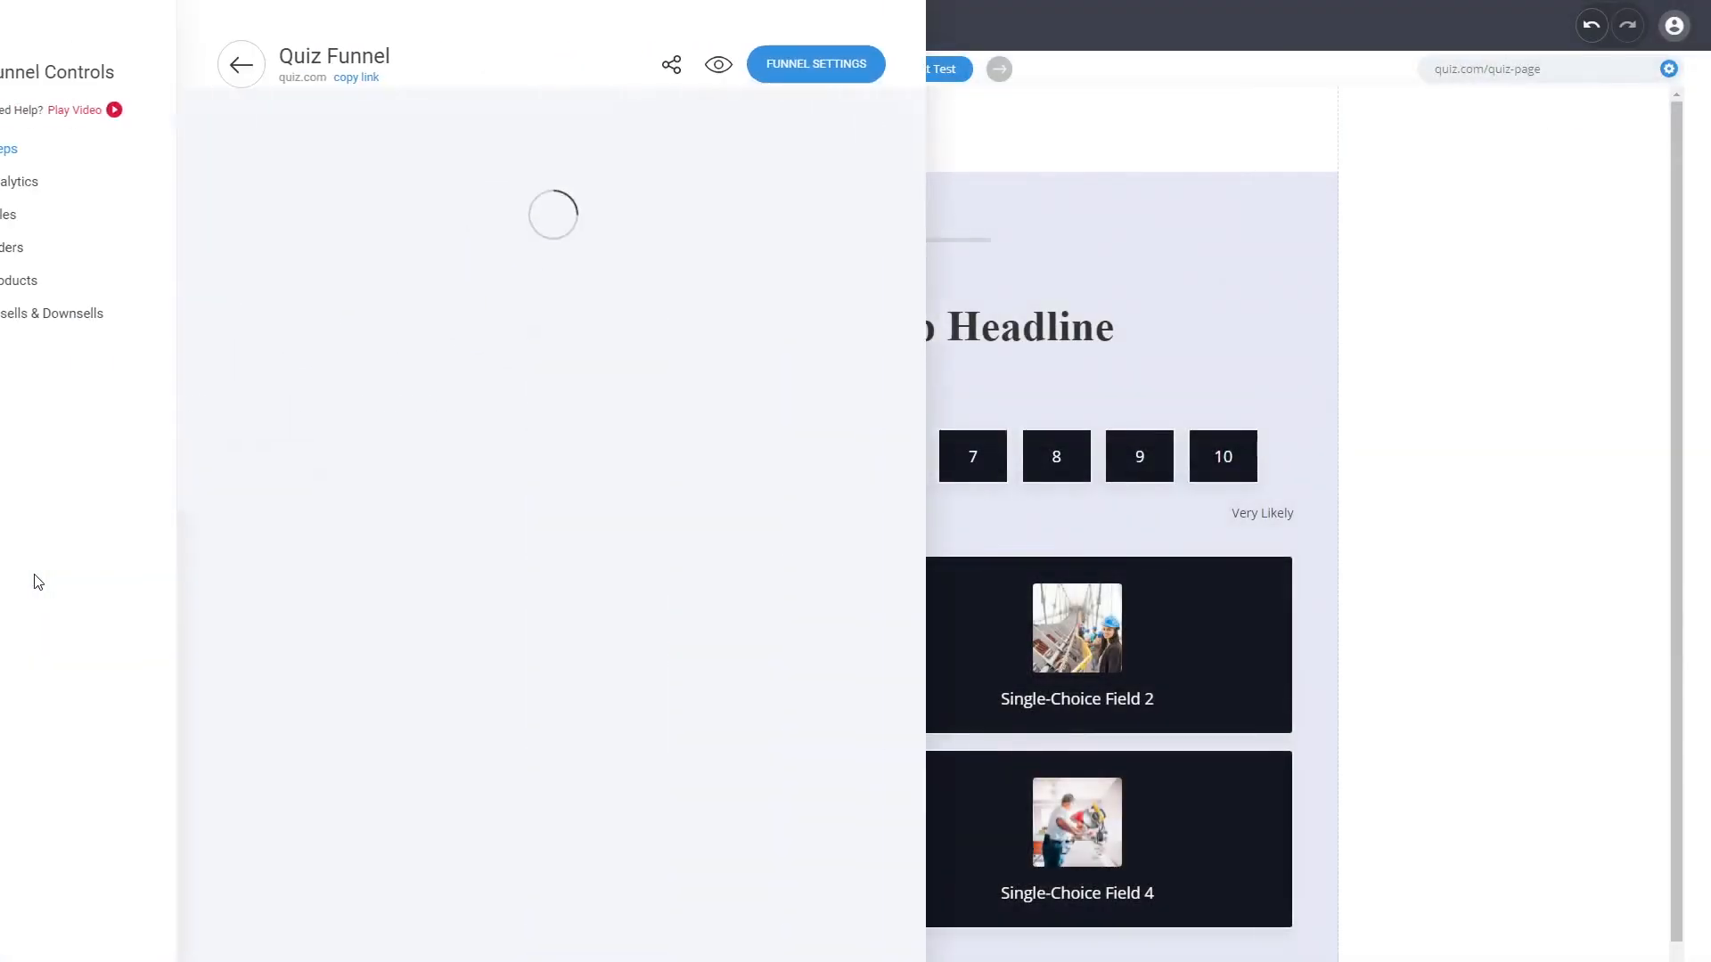